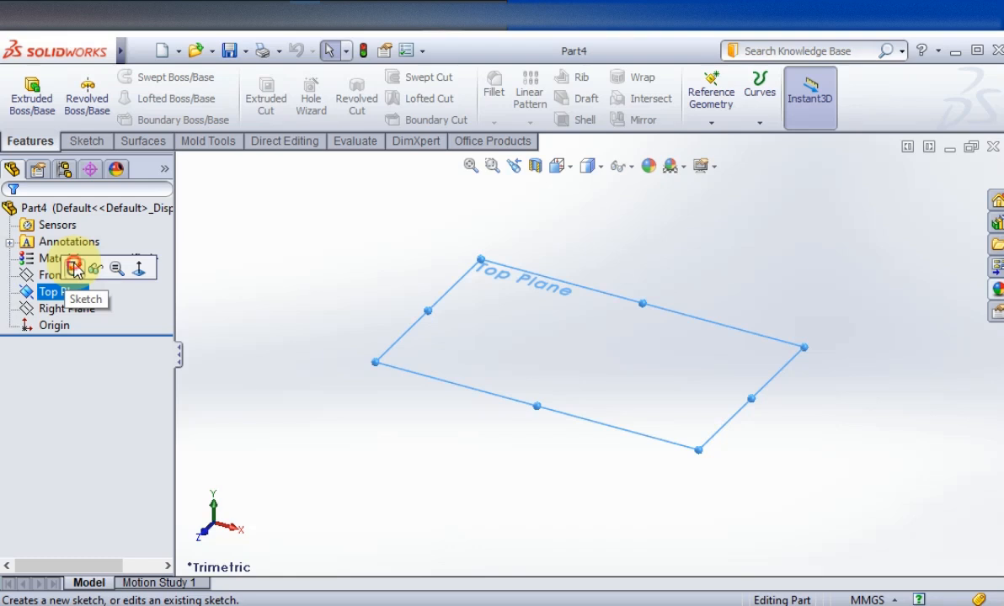
Start a sketch on the Top Plane and draw a circle about 86 mm in diameter centred on the origin
{"action": "left_click", "coordinate": [74, 268]}
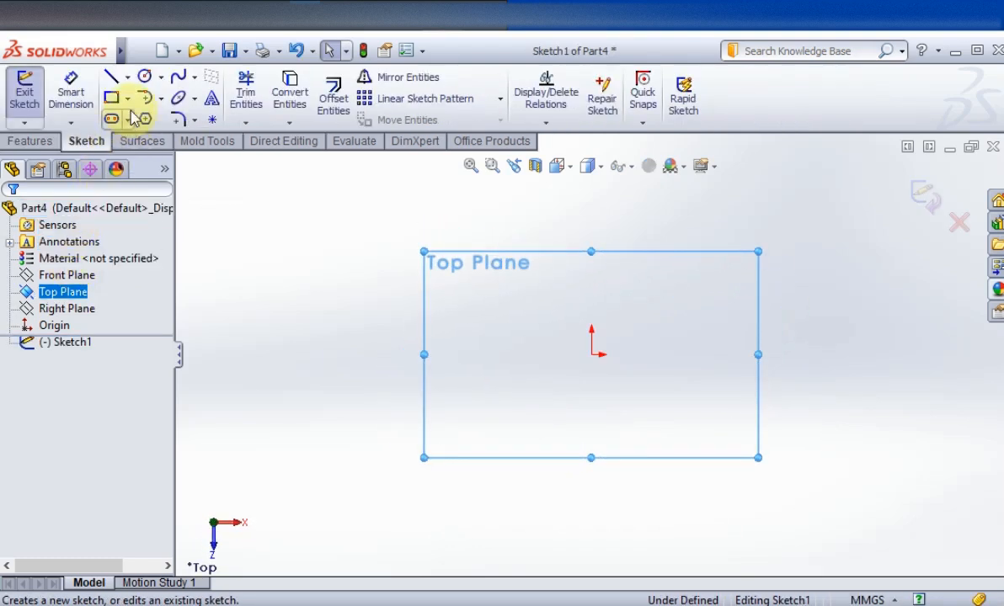
{"action": "left_click", "coordinate": [146, 78]}
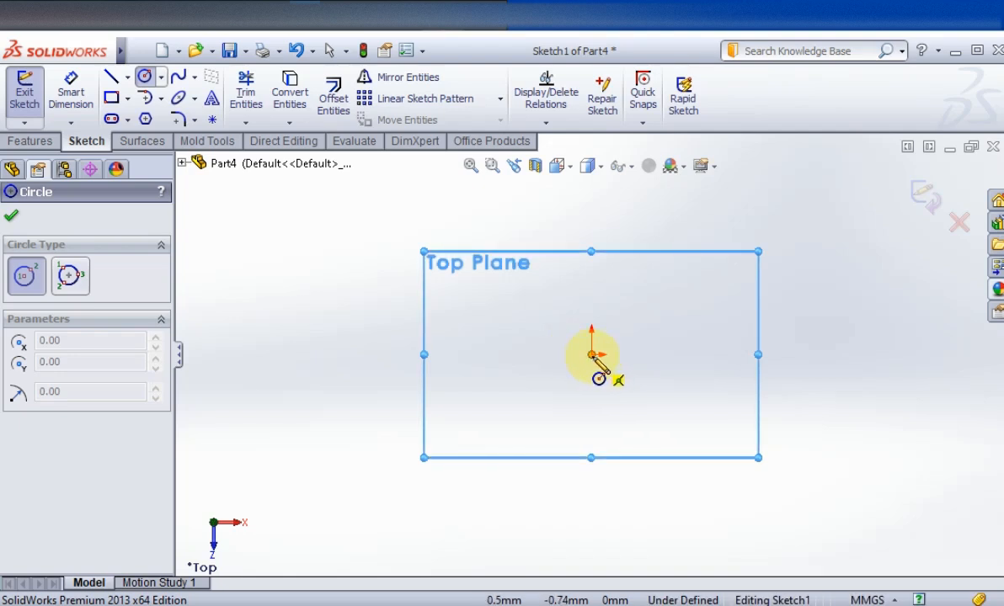
{"action": "left_click", "coordinate": [591, 355]}
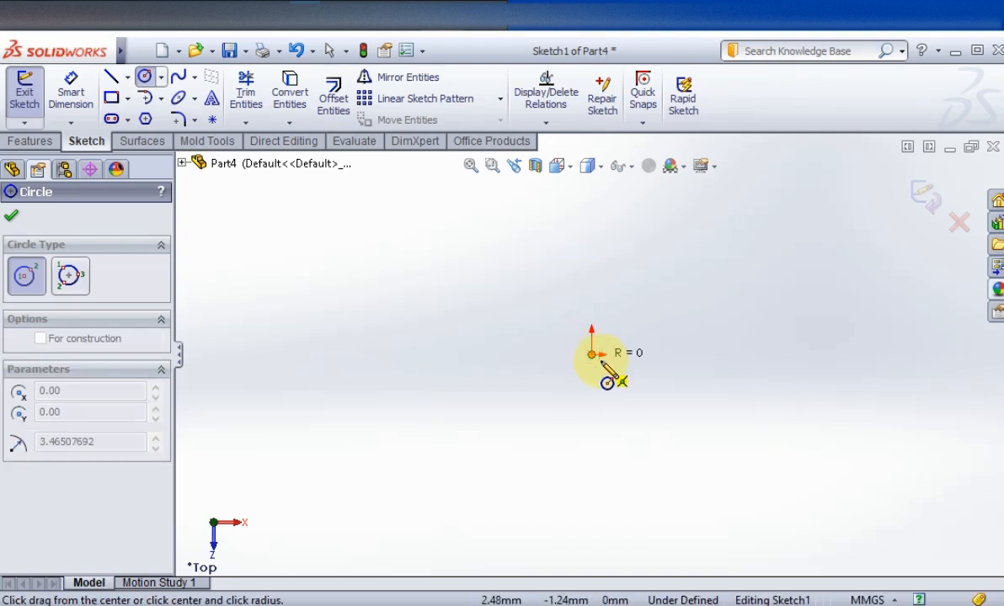
{"action": "left_click", "coordinate": [662, 395]}
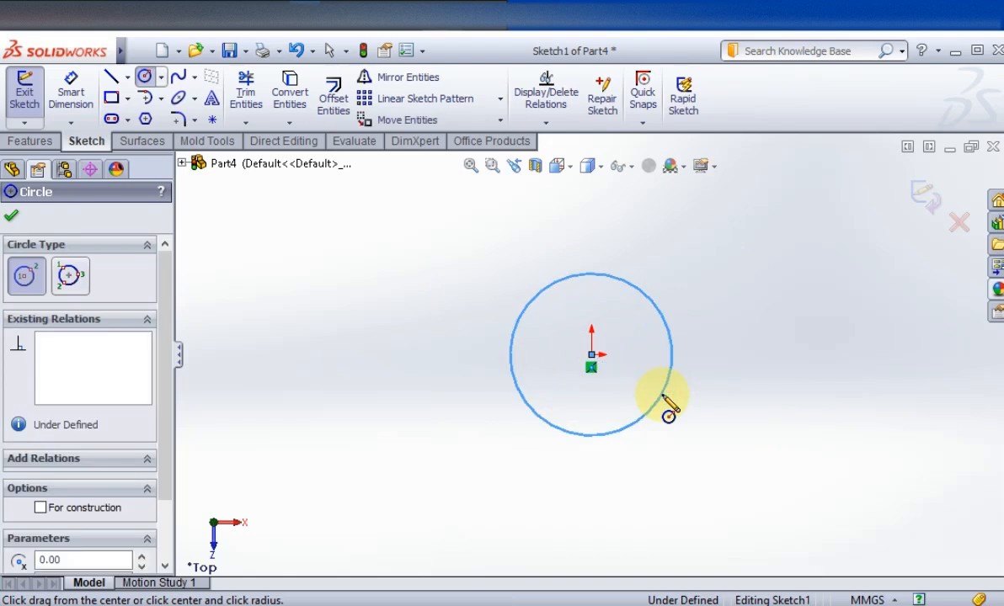
{"action": "left_click", "coordinate": [13, 220]}
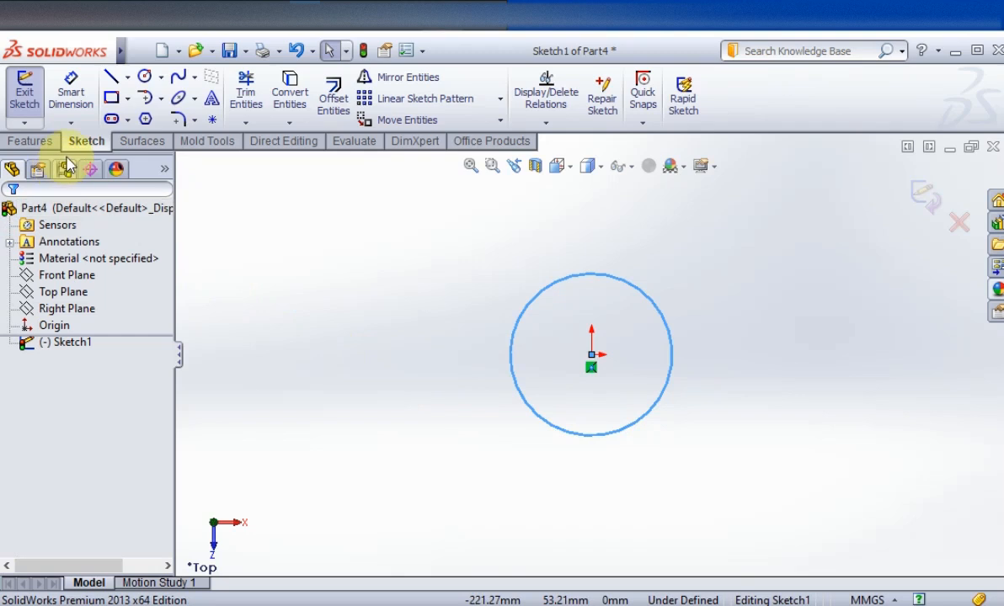
Dimension the circle's diameter to 59.9 mm and exit the sketch
{"action": "left_click", "coordinate": [74, 100]}
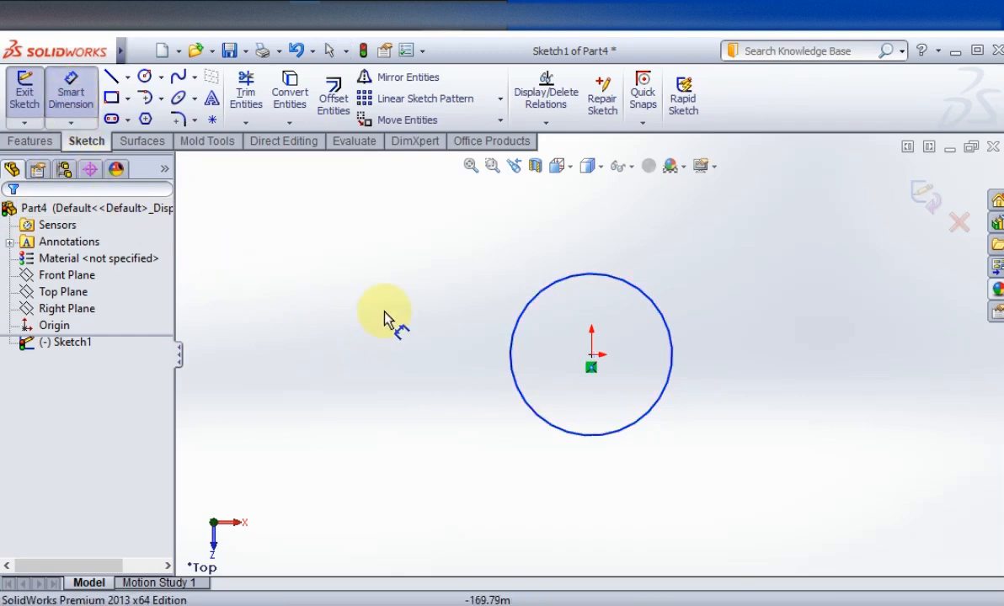
{"action": "left_click", "coordinate": [674, 358]}
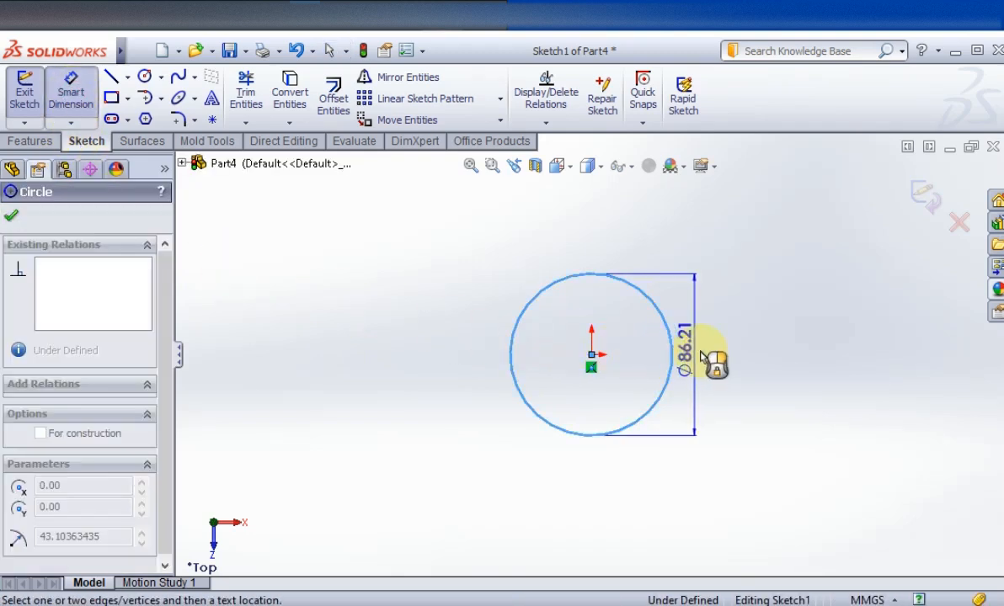
{"action": "left_click", "coordinate": [762, 357]}
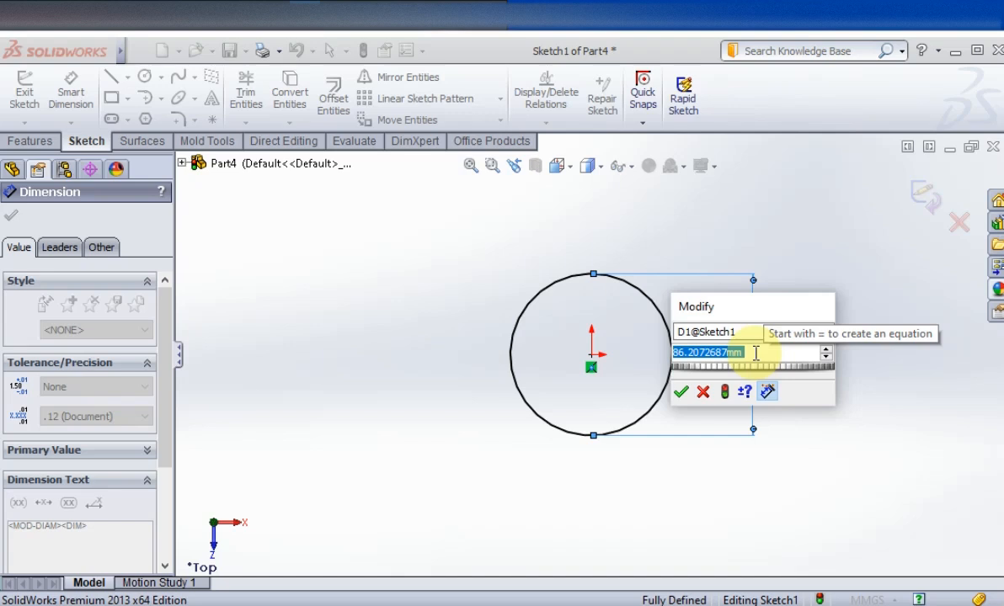
{"action": "type", "text": "59"}
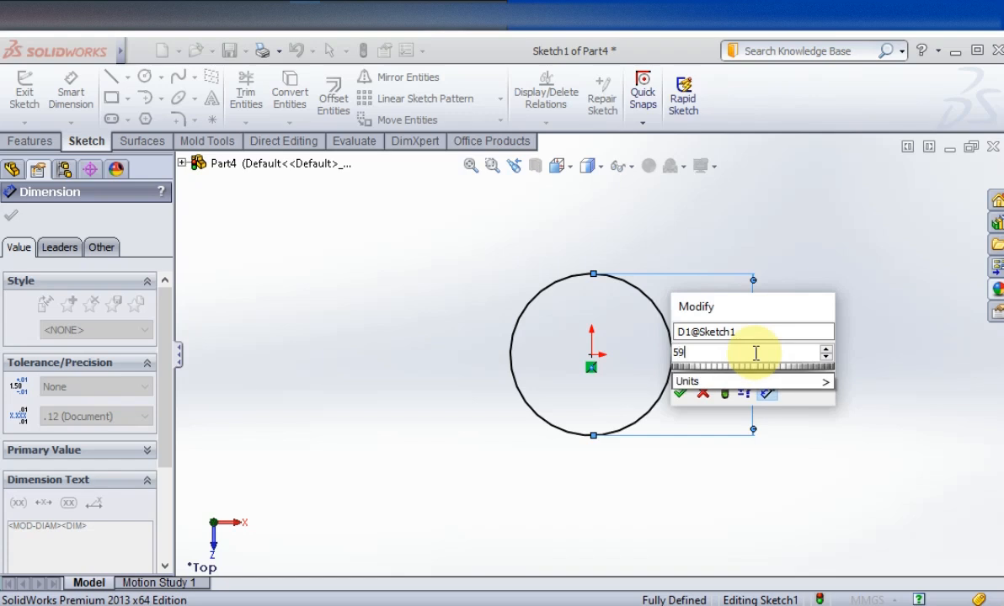
{"action": "type", "text": ".9"}
{"action": "left_click", "coordinate": [679, 393]}
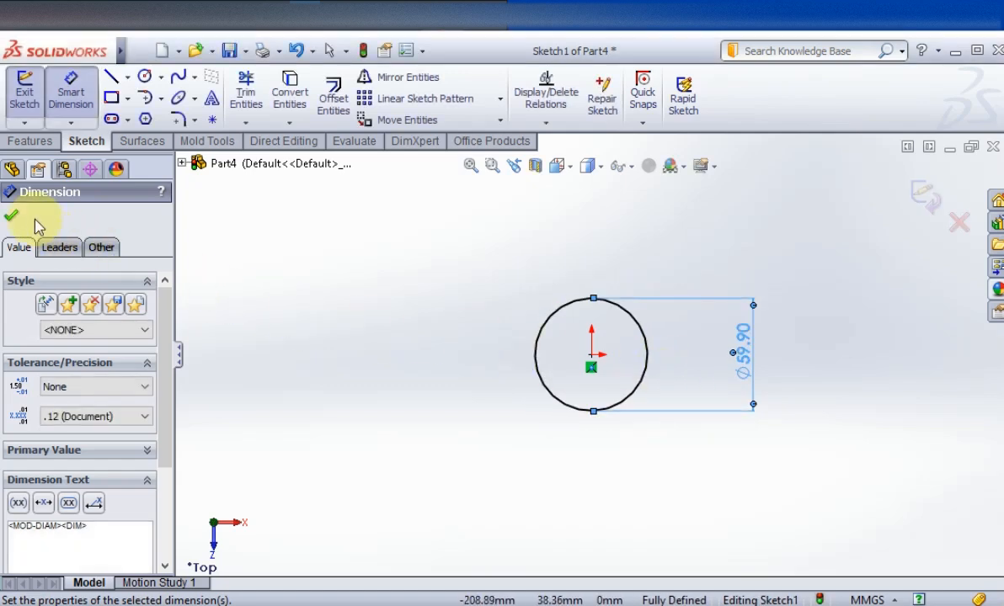
{"action": "left_click", "coordinate": [14, 219]}
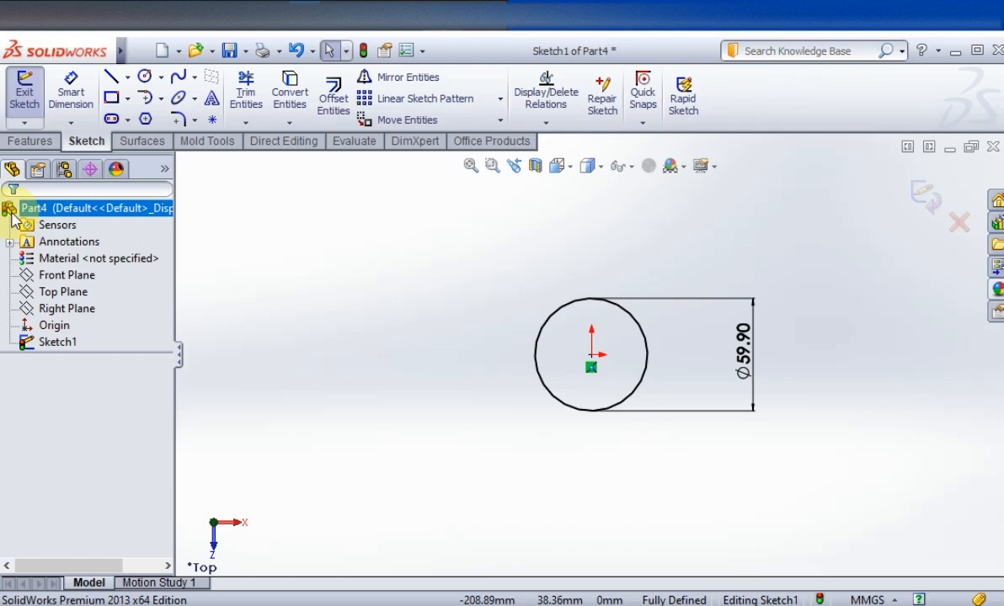
{"action": "left_click", "coordinate": [24, 93]}
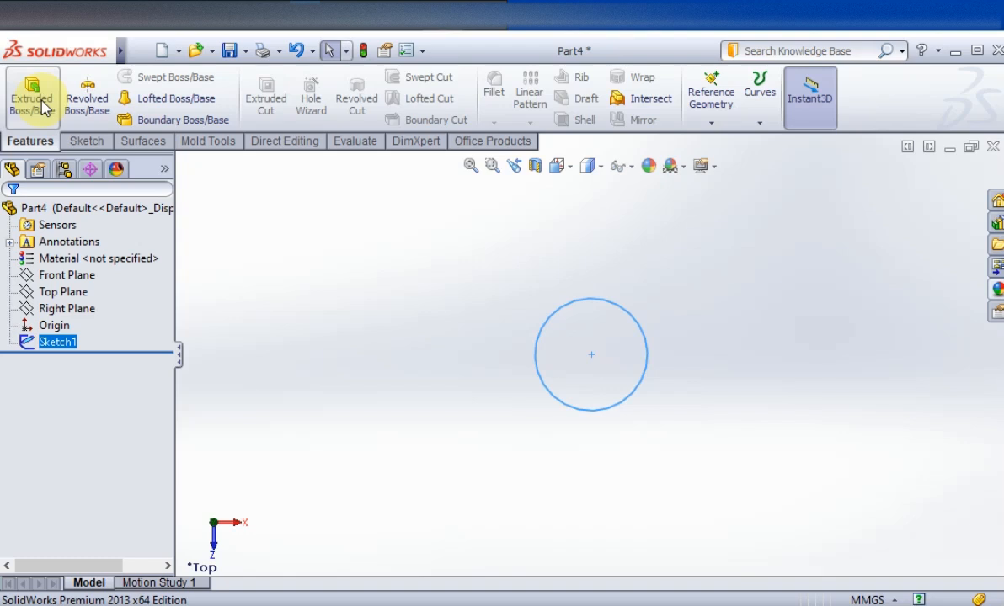
Extrude the 59.9 mm circle as a blind boss with a depth of 5 mm
{"action": "left_click", "coordinate": [32, 99]}
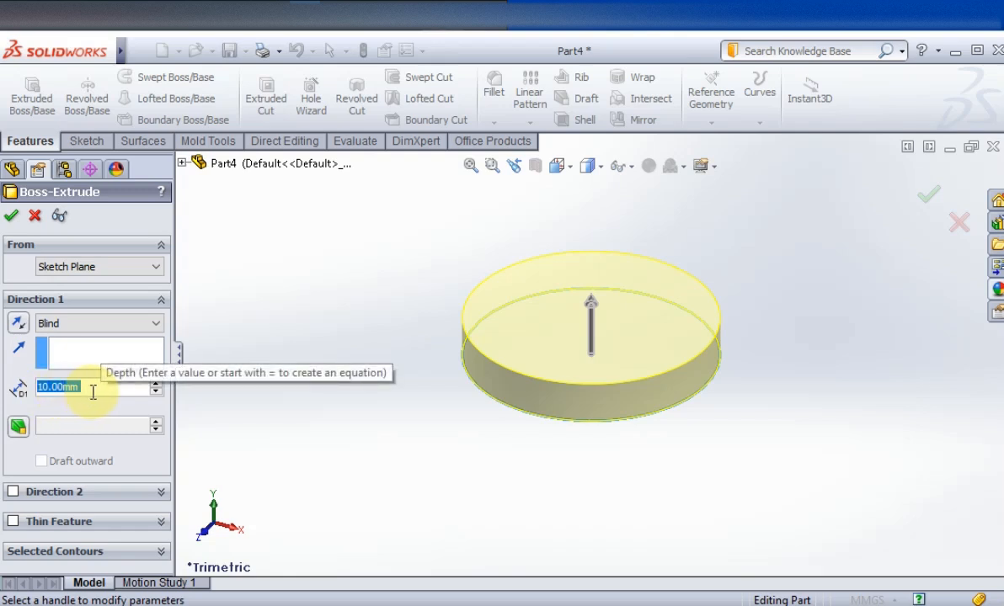
{"action": "type", "text": "5"}
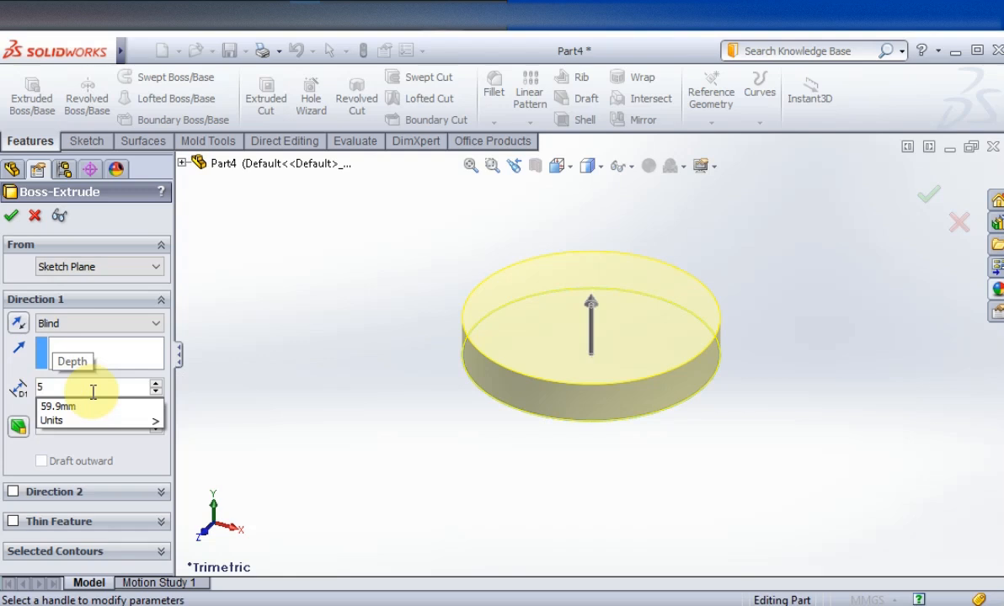
{"action": "key", "text": "Return"}
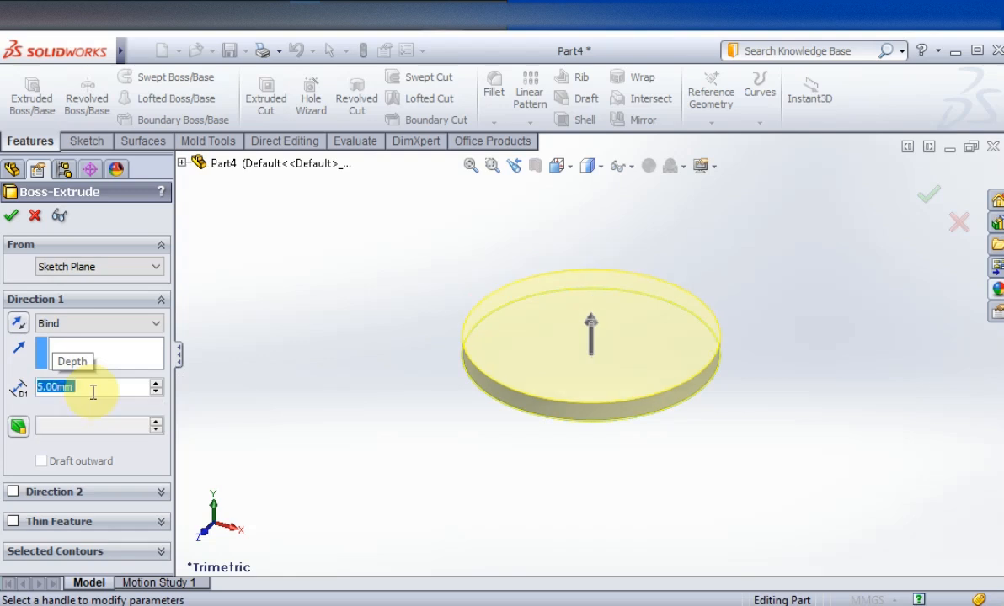
{"action": "left_click", "coordinate": [13, 217]}
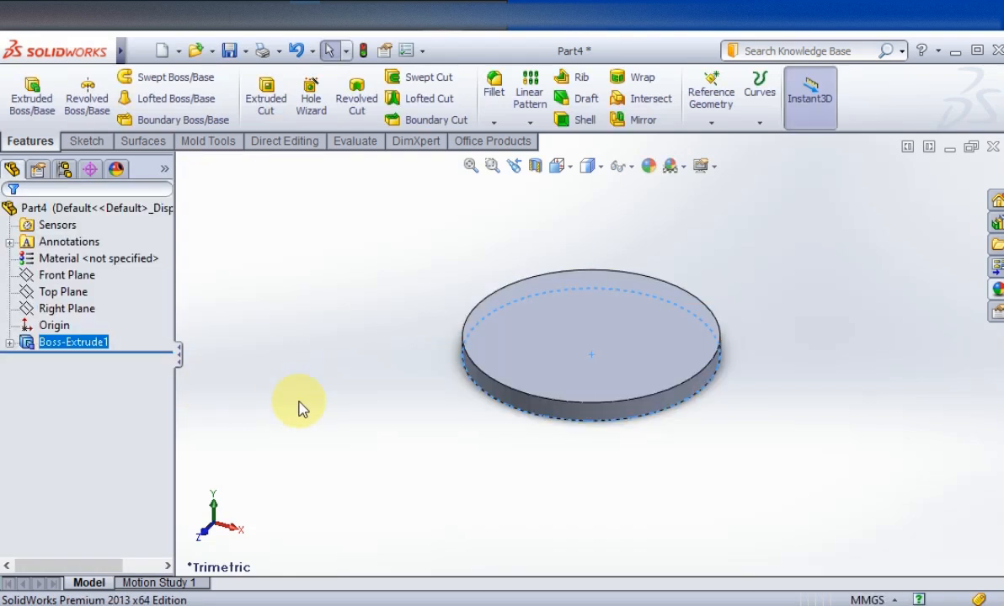
{"action": "left_click", "coordinate": [332, 409]}
Start a sketch on the disc's upper face and draw a circle about 44 mm in diameter centred on the origin
{"action": "scroll", "coordinate": [770, 337], "scroll_direction": "down", "scroll_amount": 3}
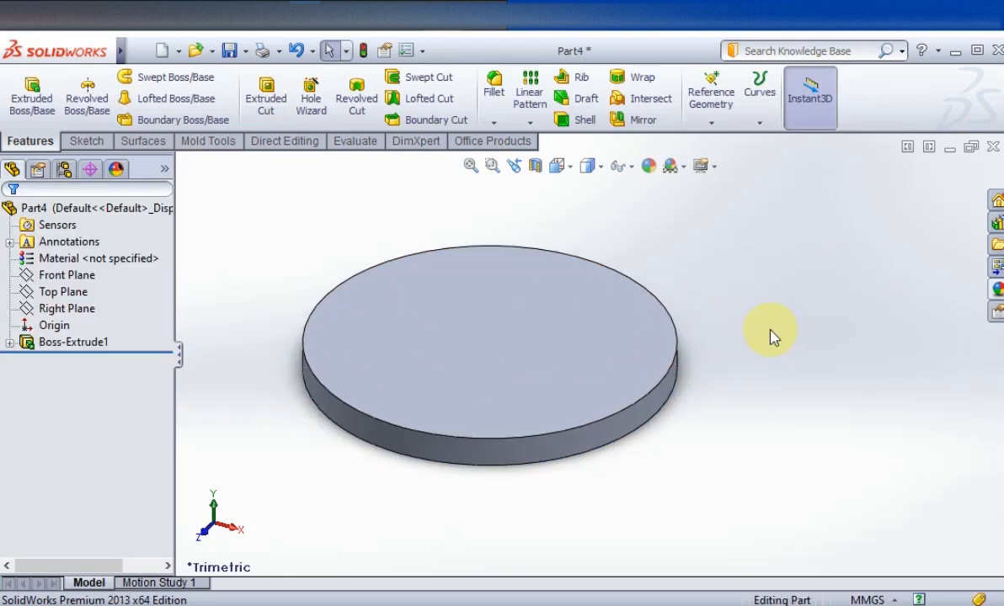
{"action": "scroll", "coordinate": [707, 339], "scroll_direction": "up", "scroll_amount": 3}
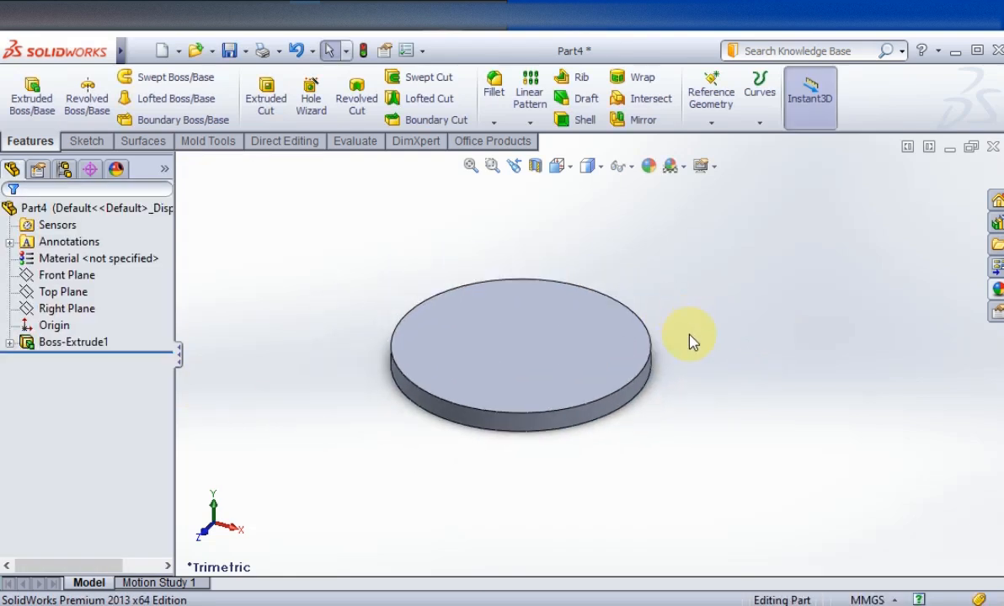
{"action": "left_click", "coordinate": [539, 370]}
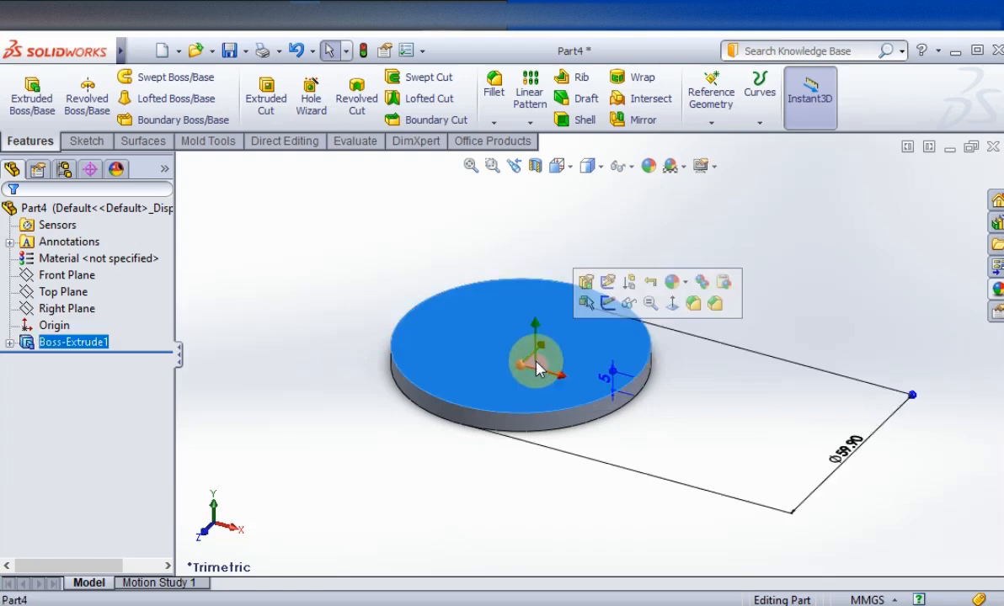
{"action": "left_click", "coordinate": [607, 303]}
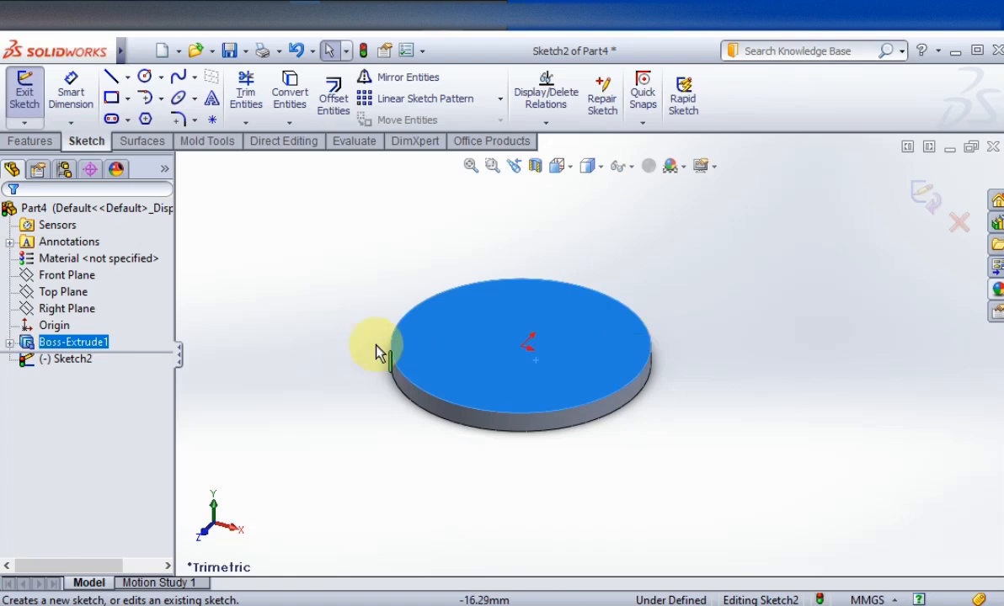
{"action": "left_click", "coordinate": [145, 76]}
{"action": "left_click", "coordinate": [525, 345]}
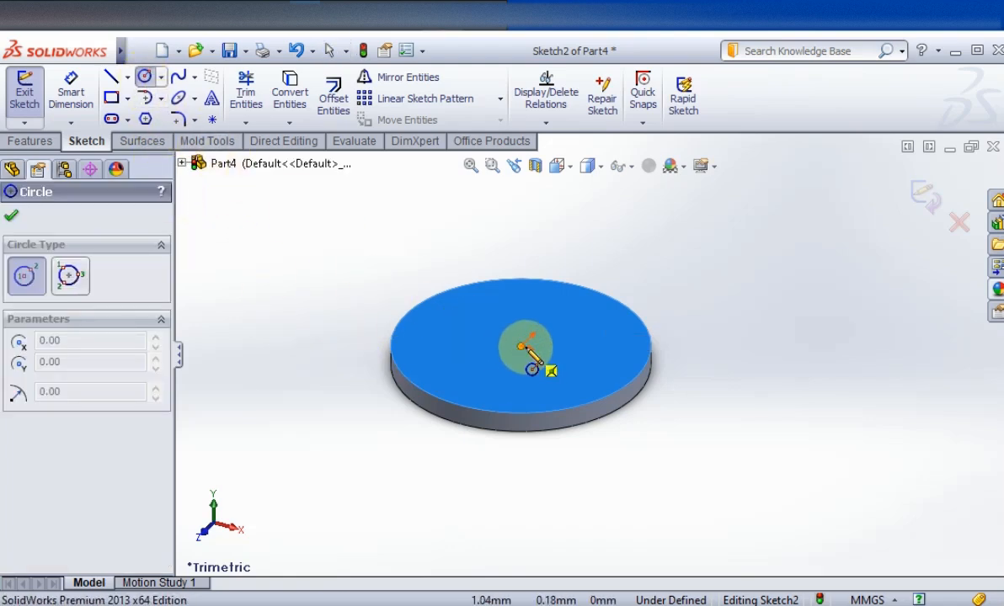
{"action": "left_click_drag", "start_coordinate": [522, 346], "coordinate": [580, 390]}
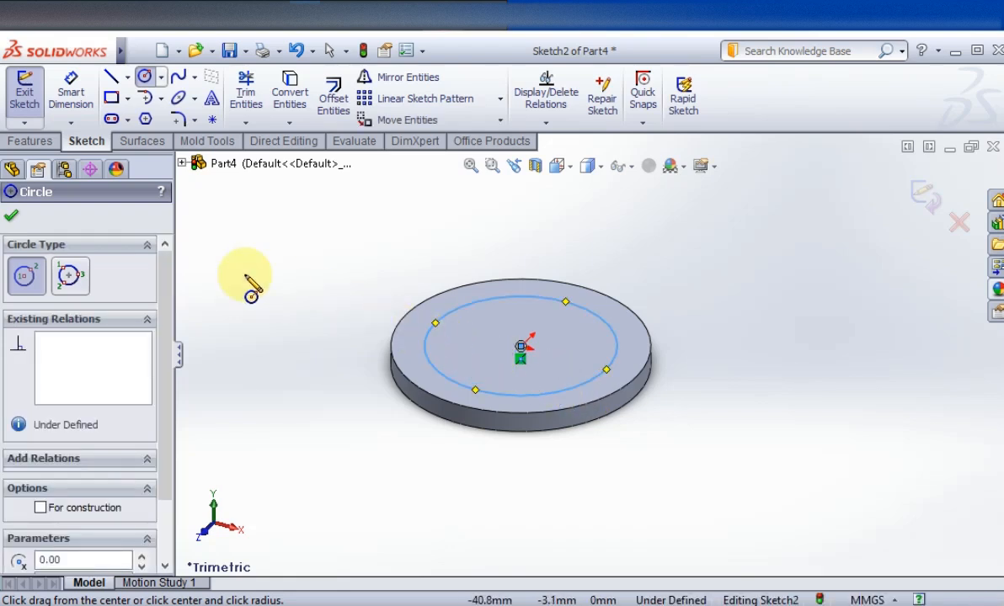
{"action": "left_click", "coordinate": [12, 218]}
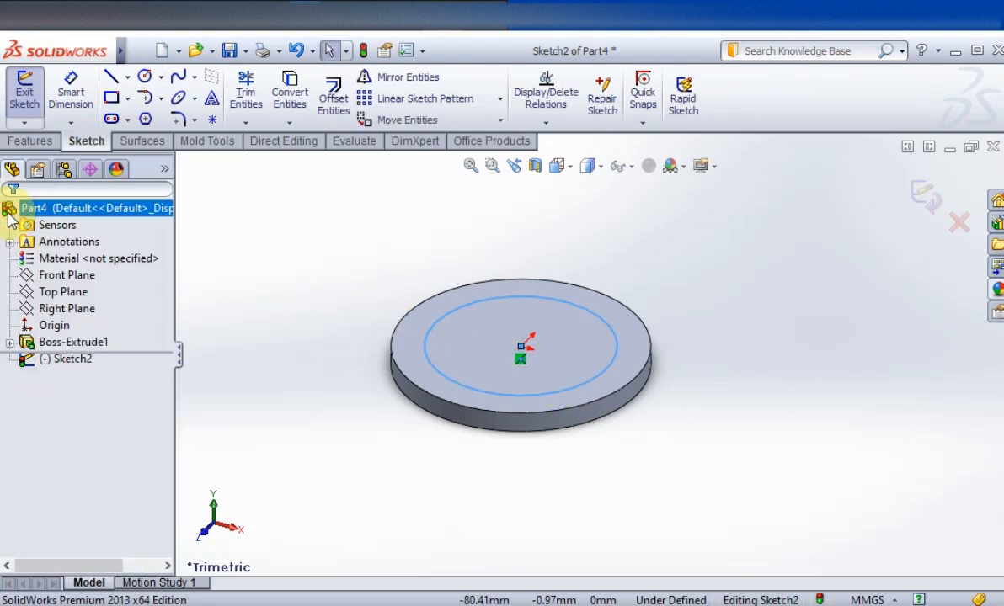
Dimension the new circle's diameter to 49.2 mm and exit the sketch
{"action": "left_click", "coordinate": [72, 92]}
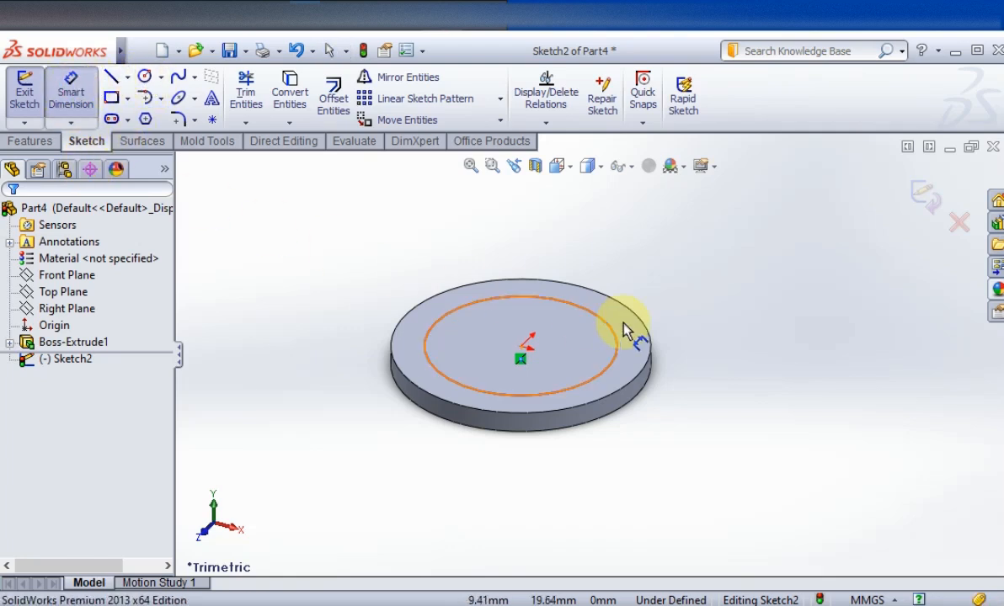
{"action": "left_click", "coordinate": [614, 367]}
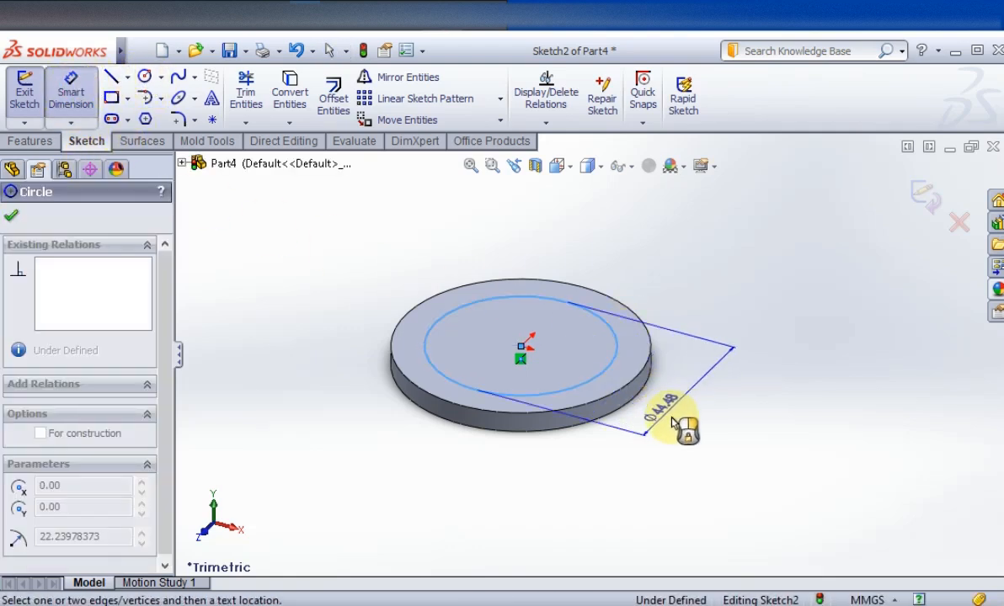
{"action": "left_click", "coordinate": [680, 438]}
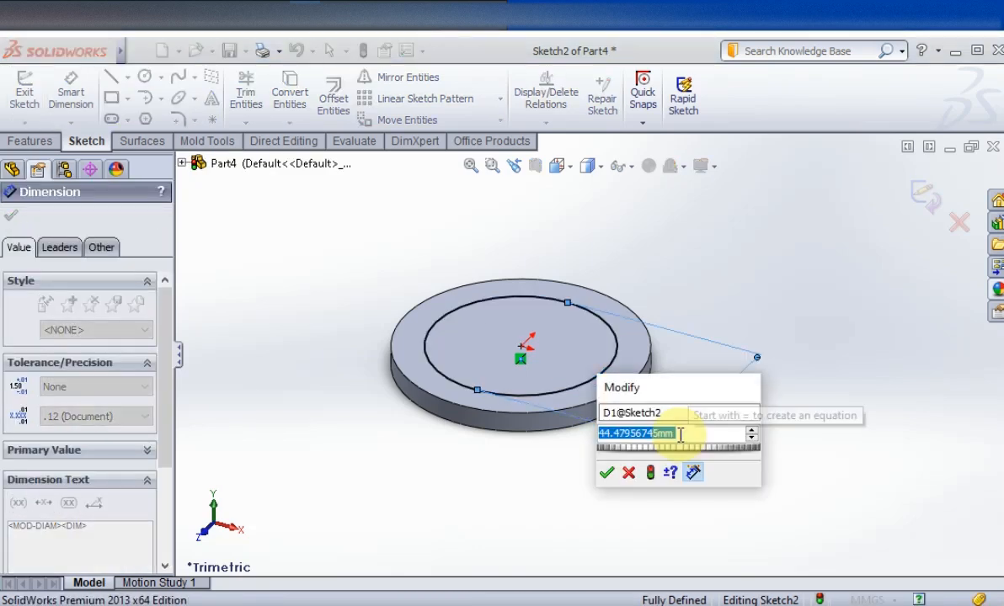
{"action": "type", "text": "4"}
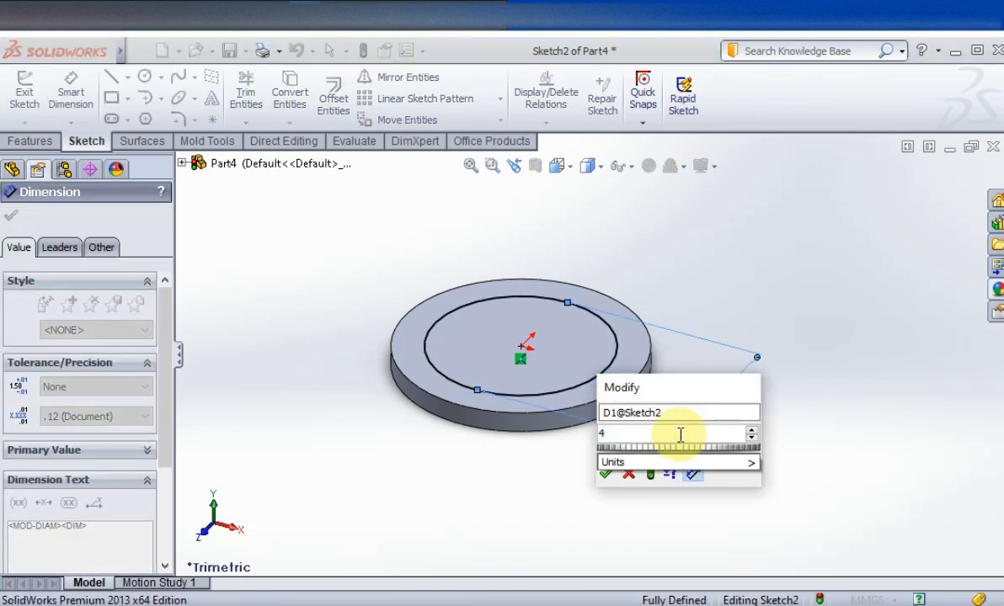
{"action": "type", "text": "9."}
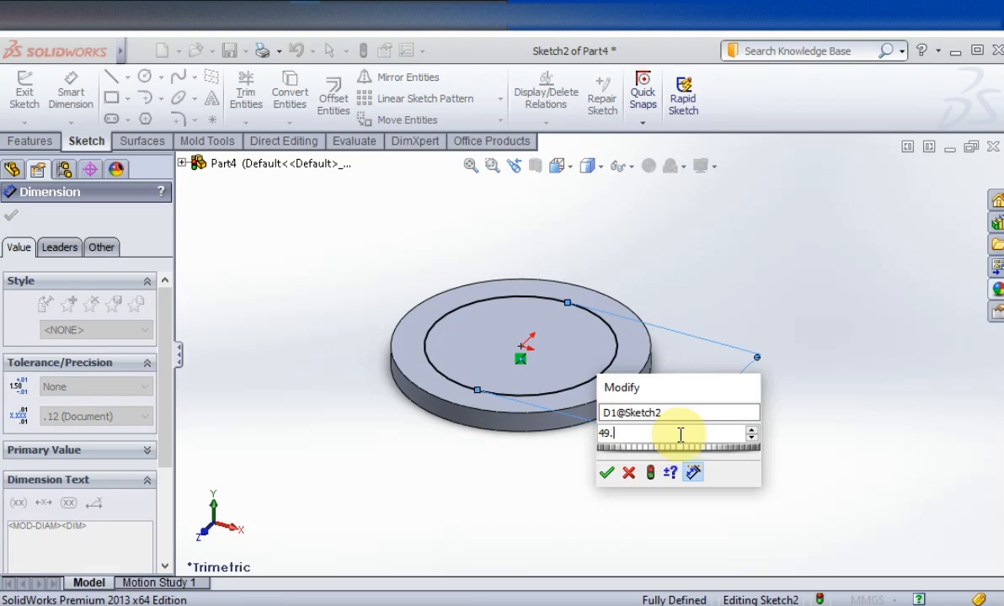
{"action": "type", "text": "2"}
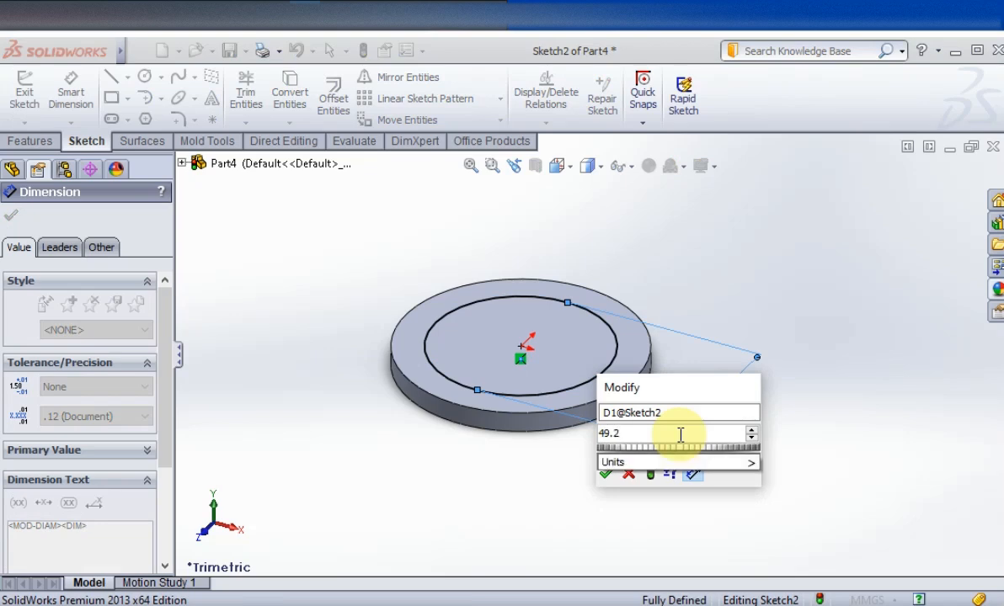
{"action": "left_click", "coordinate": [605, 473]}
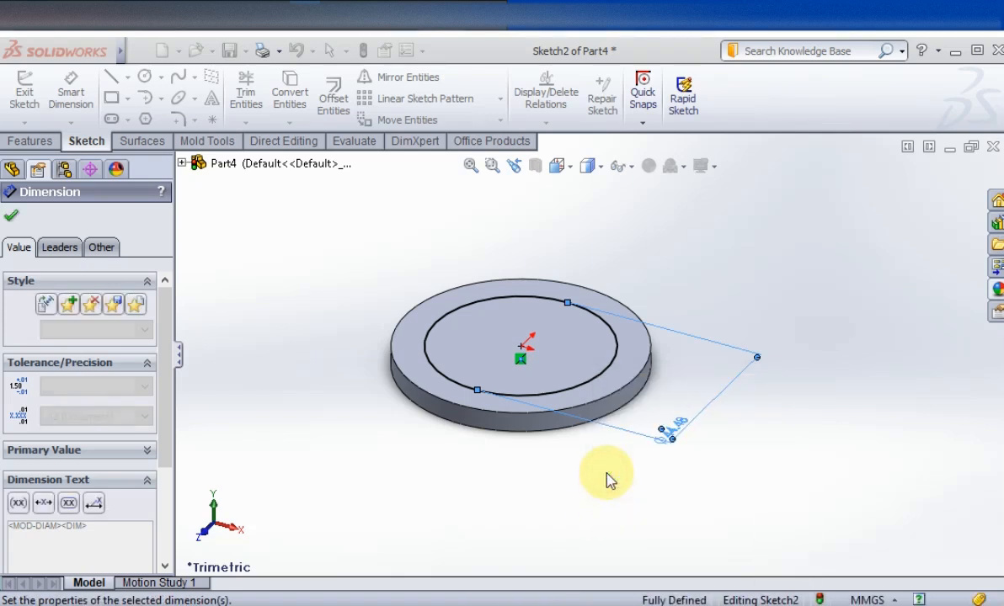
{"action": "left_click", "coordinate": [12, 218]}
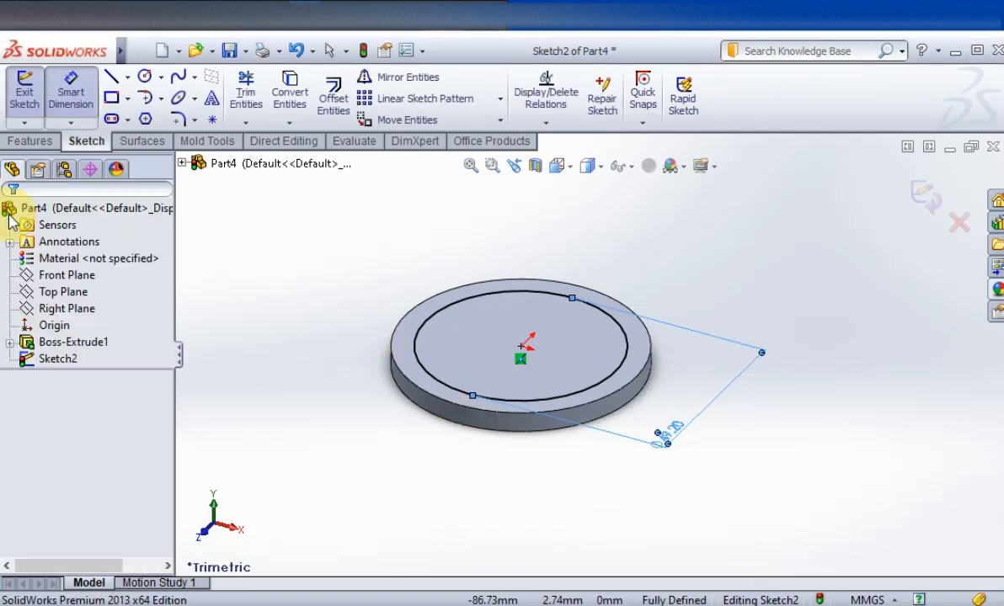
{"action": "left_click", "coordinate": [26, 99]}
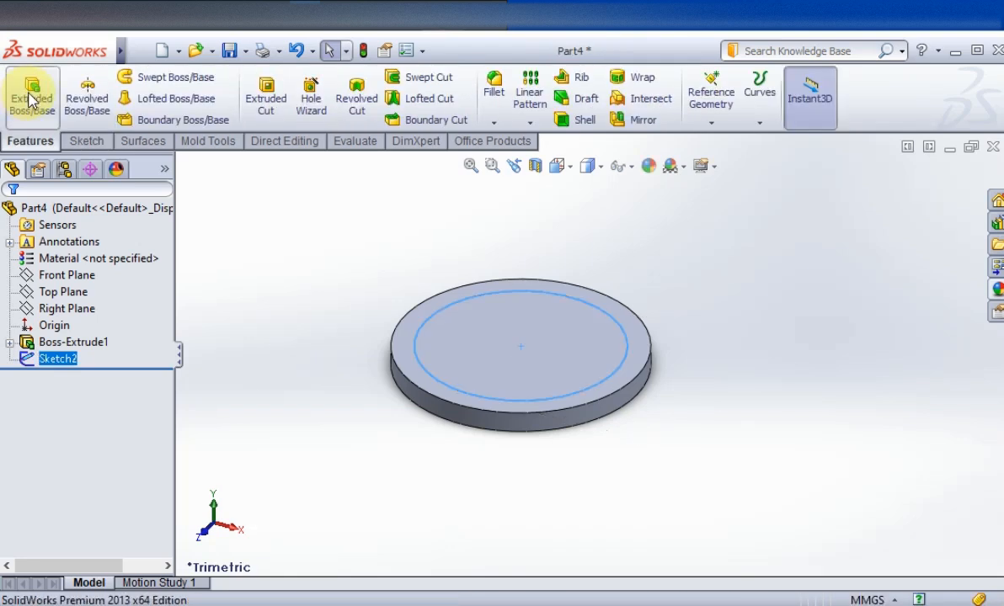
Extrude the 49.2 mm circle upward from the disc's face as a blind, merged boss 2 mm deep
{"action": "left_click", "coordinate": [34, 99]}
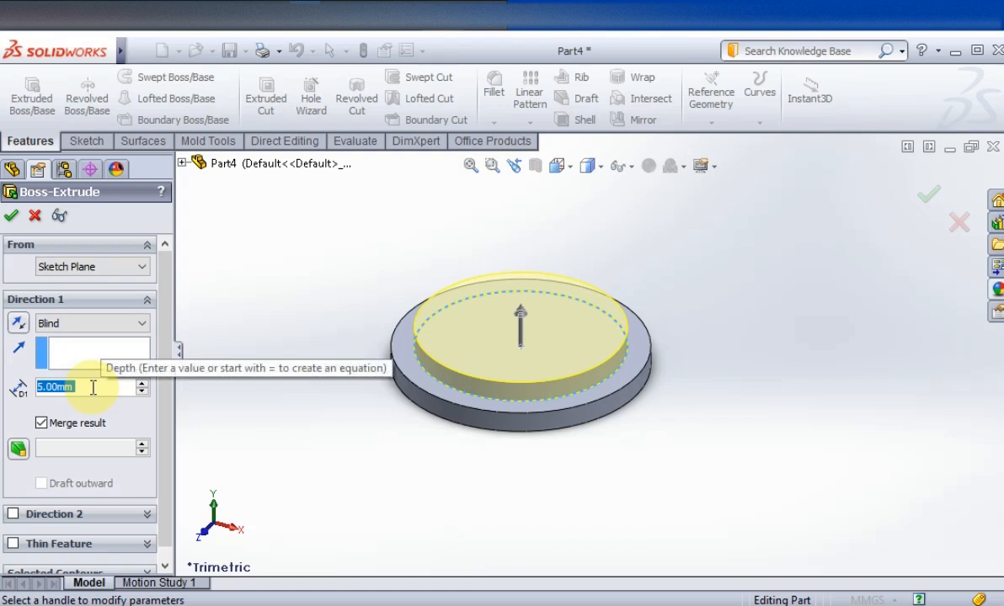
{"action": "type", "text": "2"}
{"action": "key", "text": "Return"}
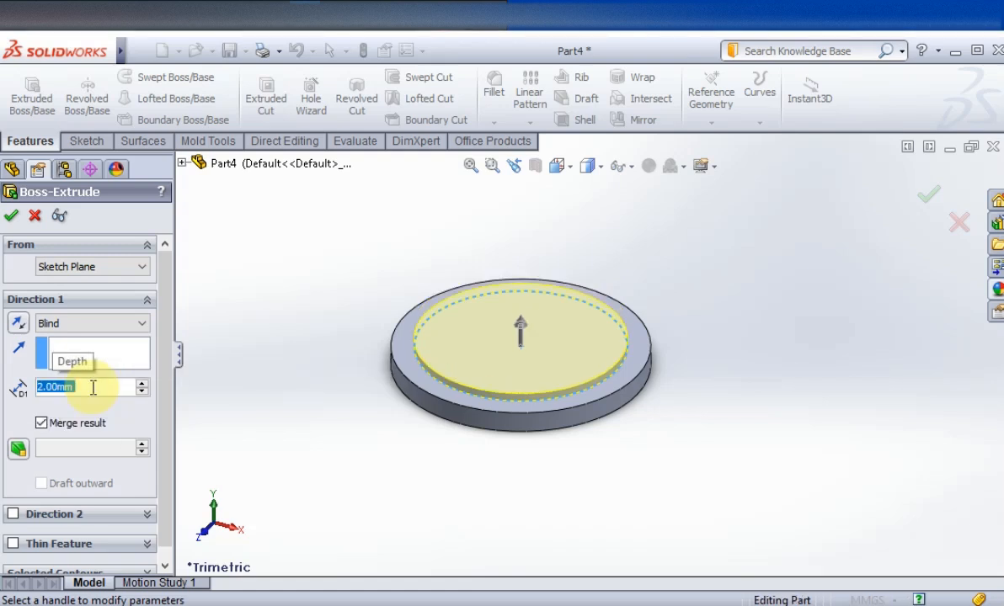
{"action": "left_click", "coordinate": [11, 217]}
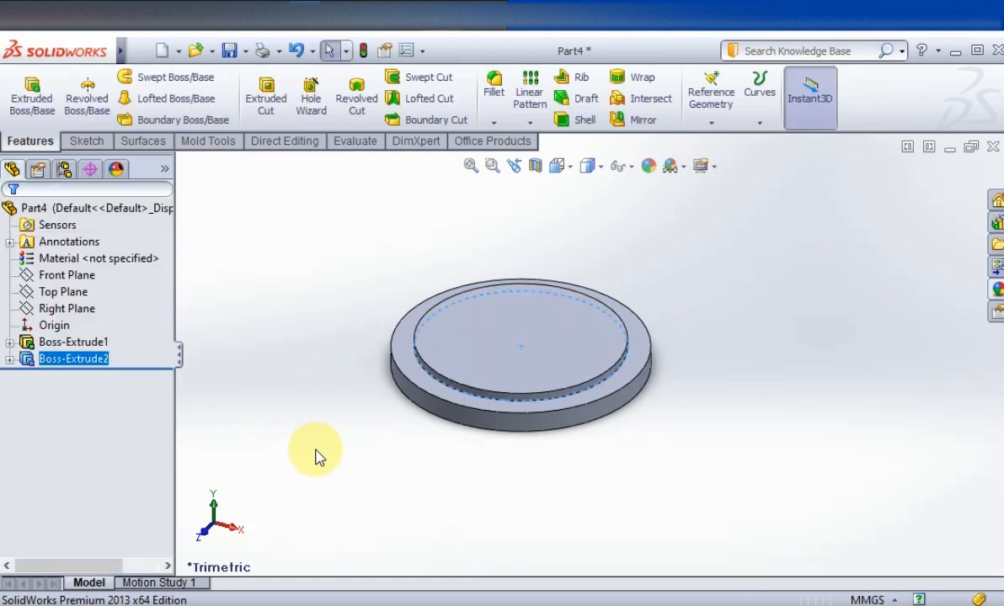
Start a sketch on the raised step's upper face and draw a circle about 41.4 mm in diameter centred on the origin
{"action": "left_click", "coordinate": [491, 370]}
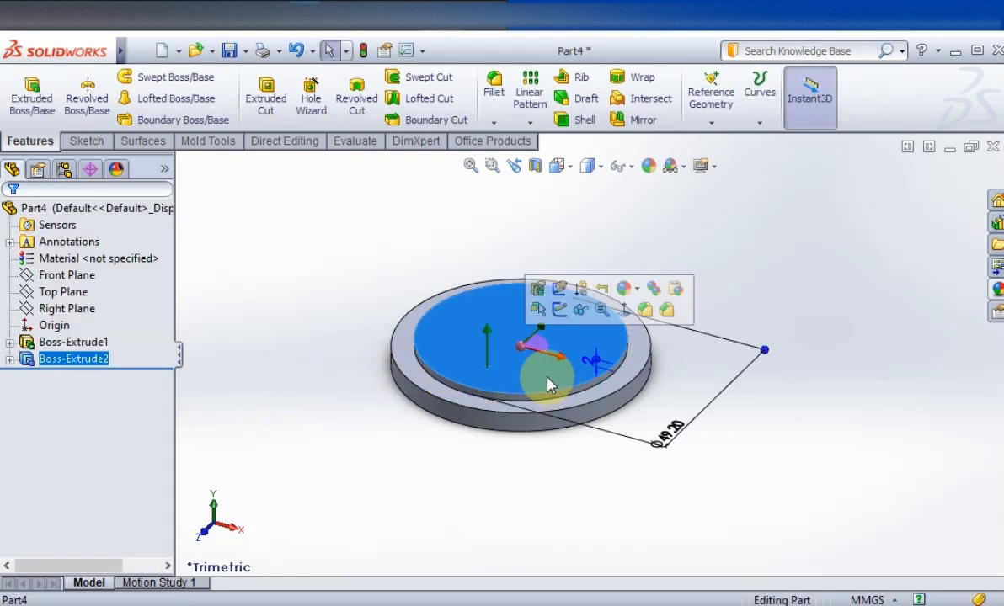
{"action": "left_click", "coordinate": [560, 310]}
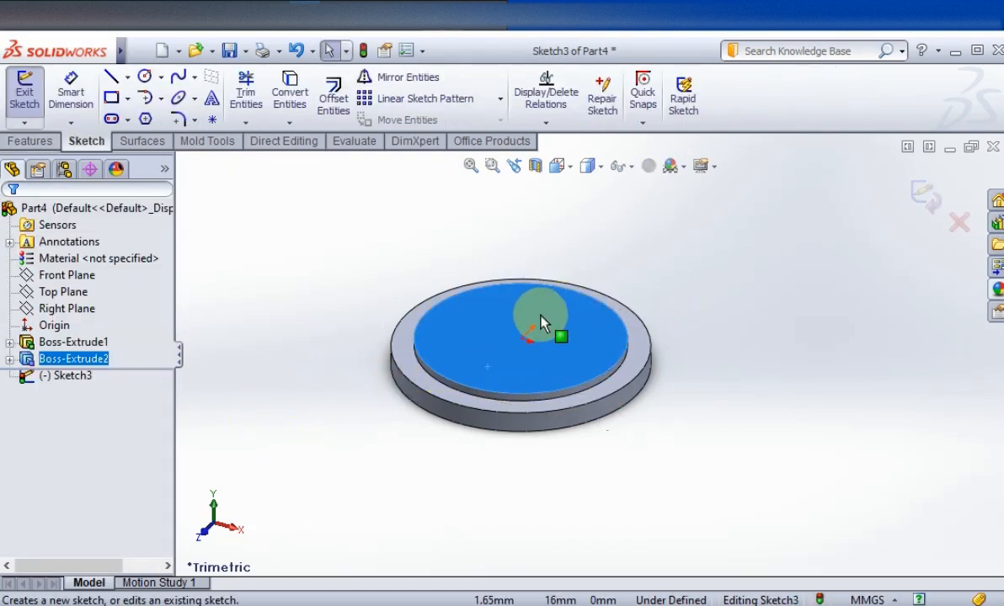
{"action": "left_click", "coordinate": [147, 79]}
{"action": "left_click_drag", "start_coordinate": [524, 339], "coordinate": [539, 375]}
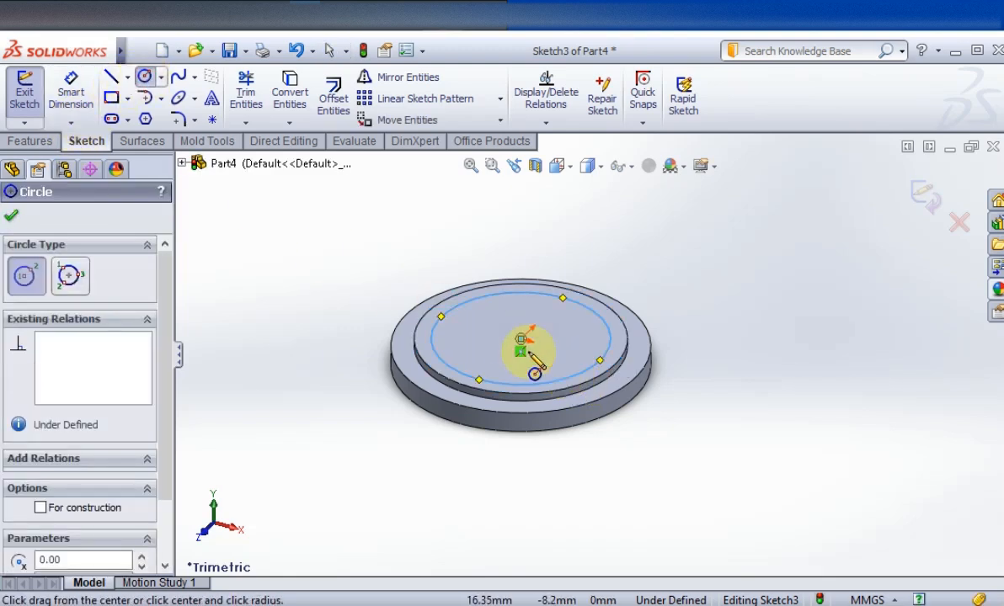
{"action": "left_click", "coordinate": [11, 218]}
Dimension the circle on the raised step's diameter to 50 mm and exit the sketch
{"action": "left_click", "coordinate": [72, 94]}
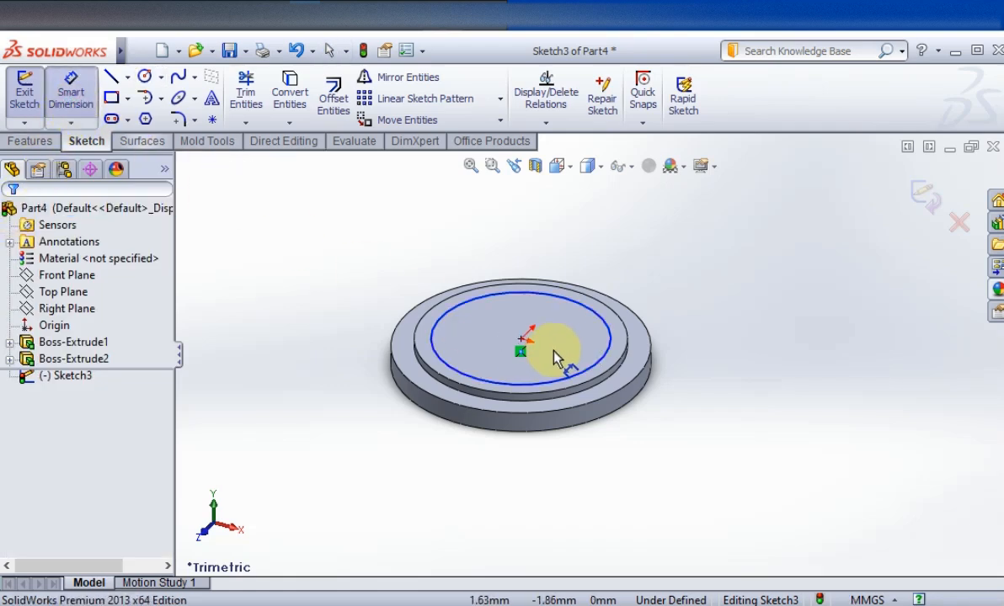
{"action": "left_click", "coordinate": [592, 367]}
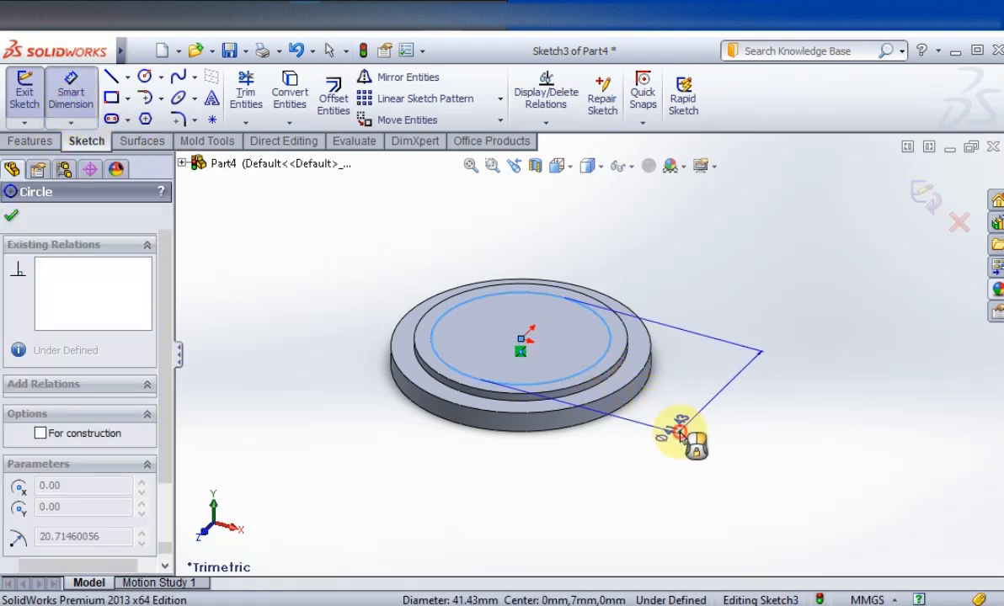
{"action": "left_click", "coordinate": [683, 434]}
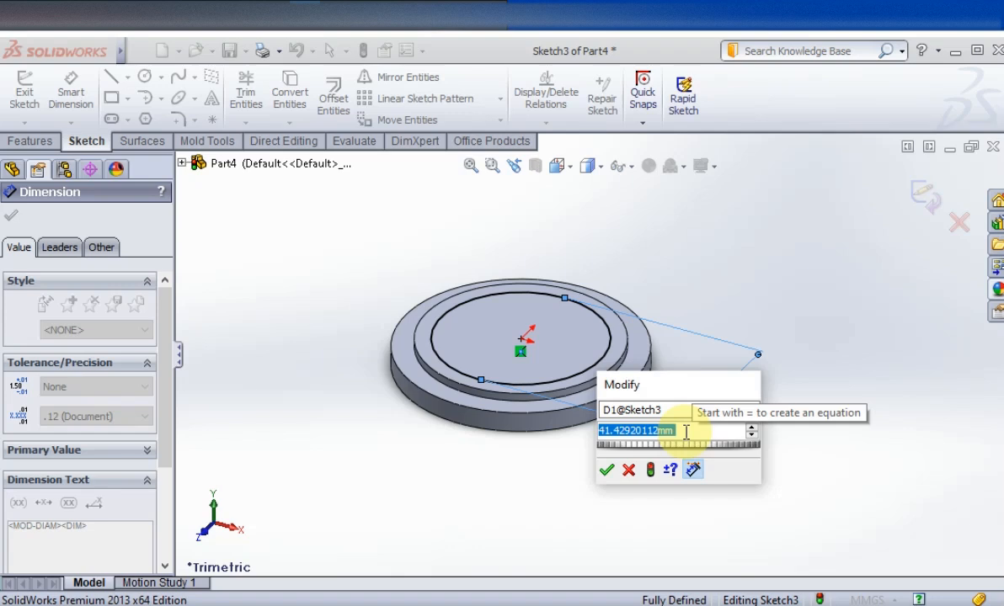
{"action": "type", "text": "50"}
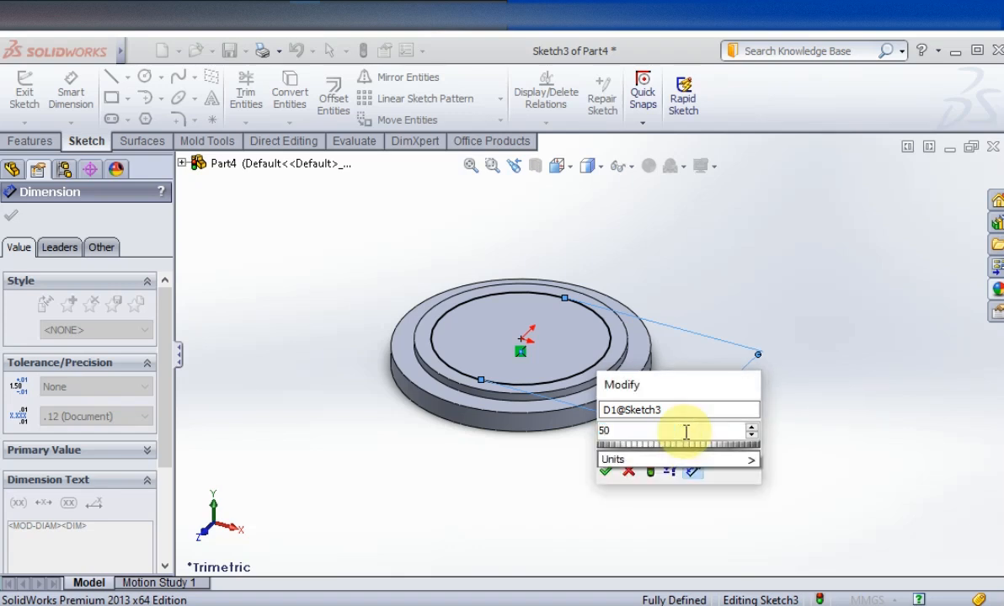
{"action": "key", "text": "Return"}
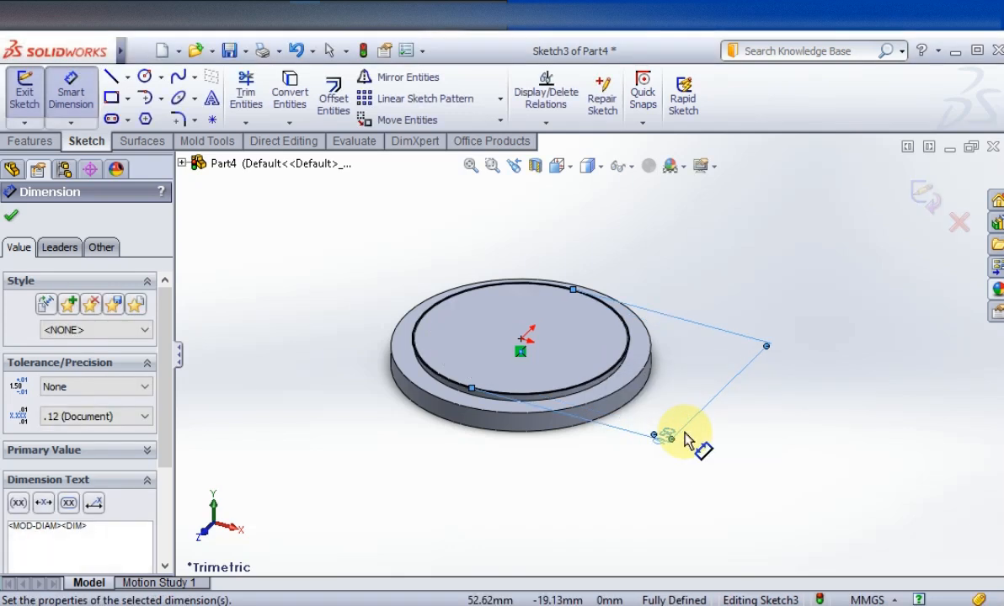
{"action": "left_click", "coordinate": [15, 221]}
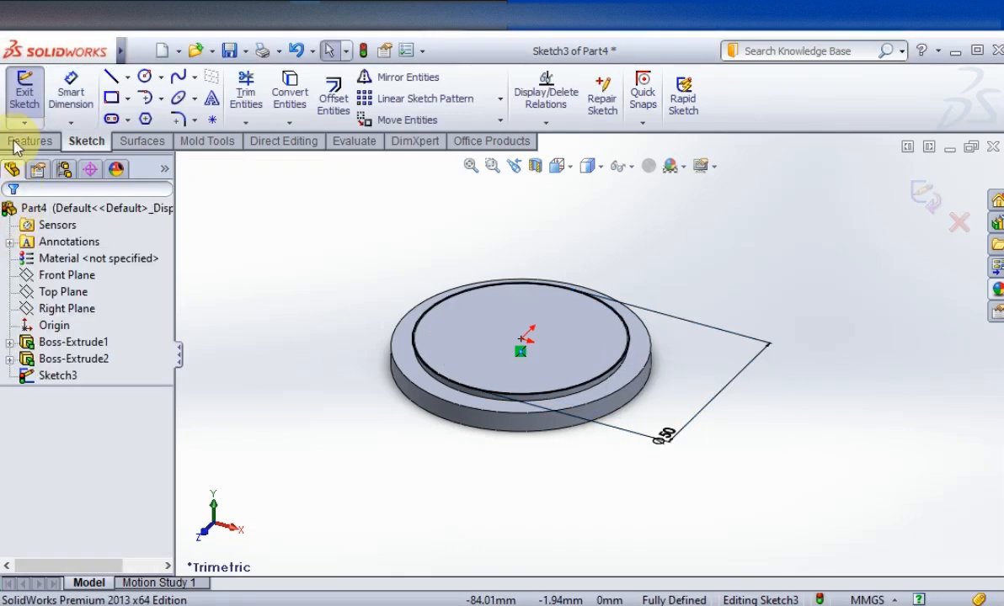
{"action": "left_click", "coordinate": [23, 93]}
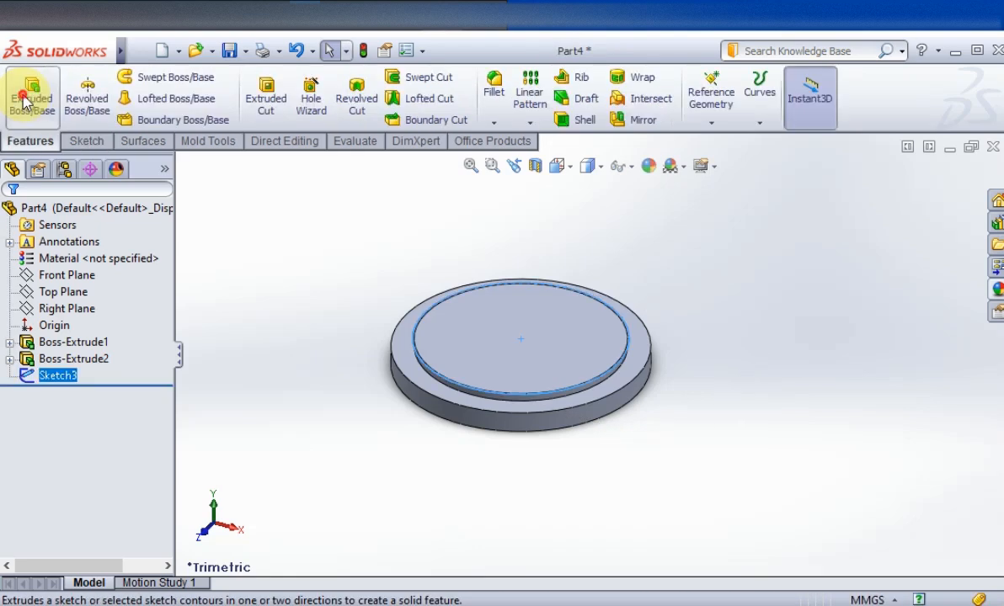
Extrude the 50 mm circle upward from the raised step as a blind, merged boss 108 mm deep
{"action": "left_click", "coordinate": [32, 96]}
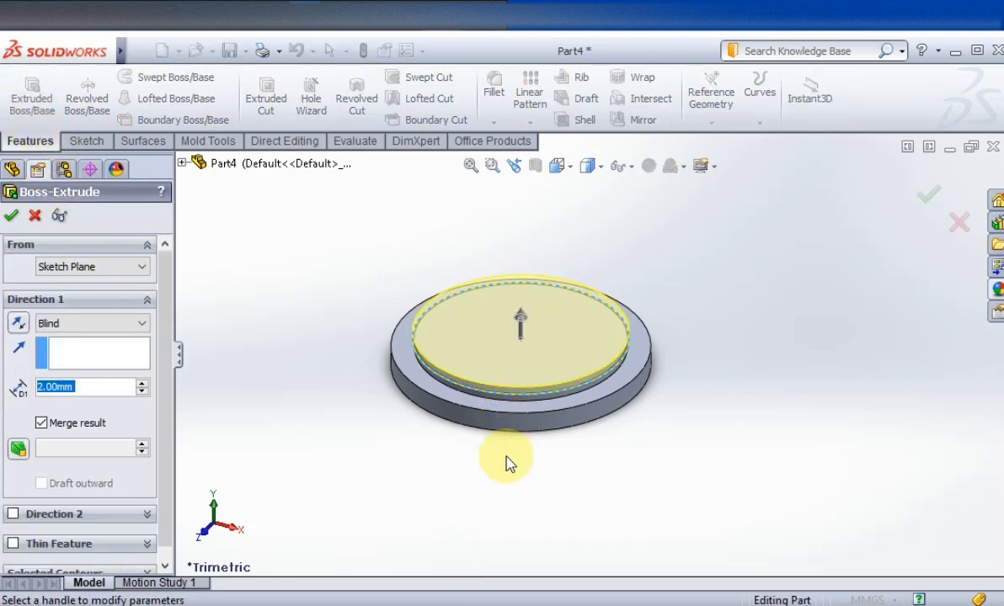
{"action": "scroll", "coordinate": [498, 493], "scroll_direction": "up", "scroll_amount": 5}
{"action": "scroll", "coordinate": [644, 261], "scroll_direction": "down", "scroll_amount": 2}
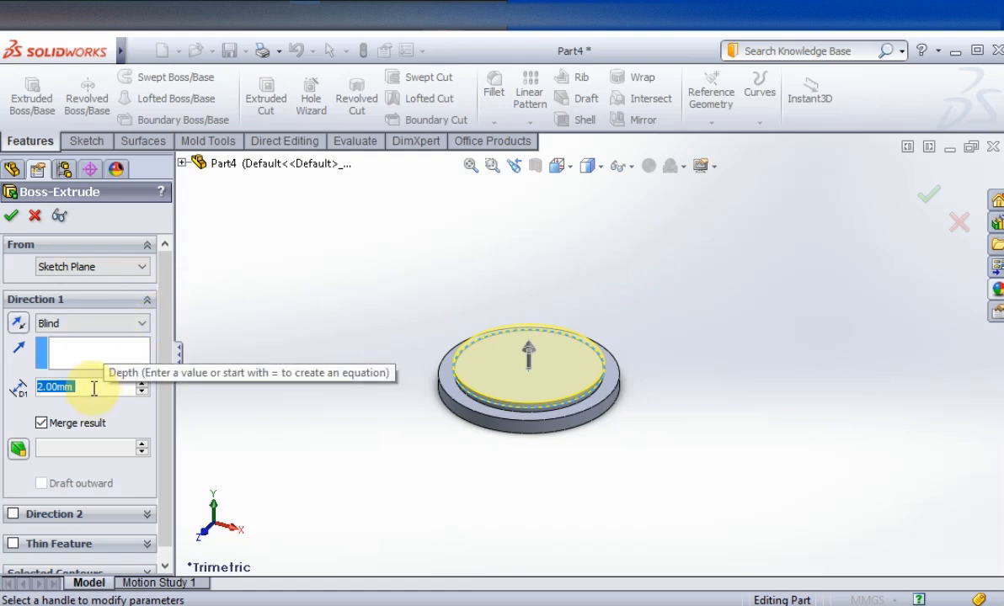
{"action": "type", "text": "1"}
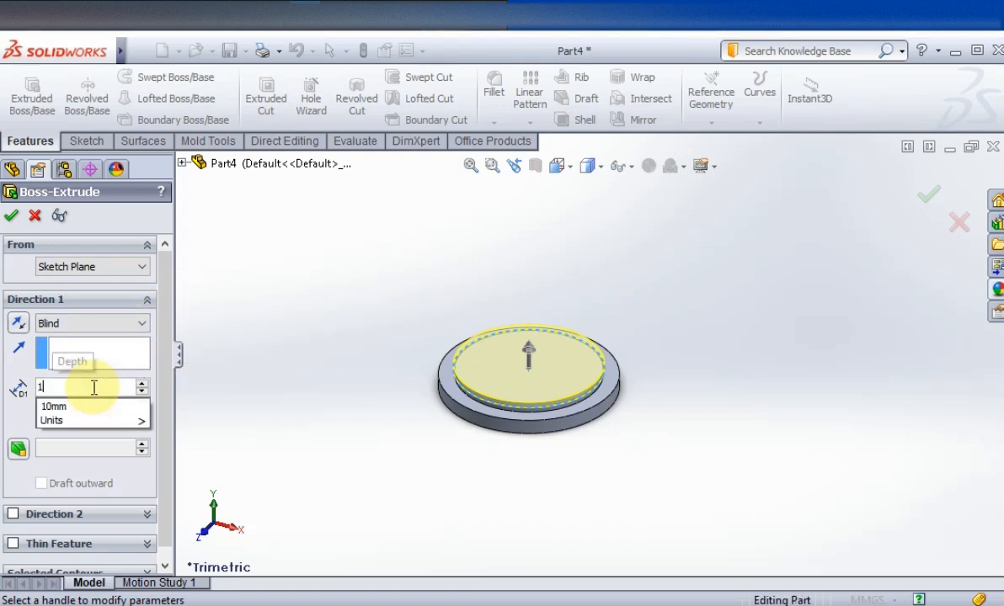
{"action": "type", "text": "08"}
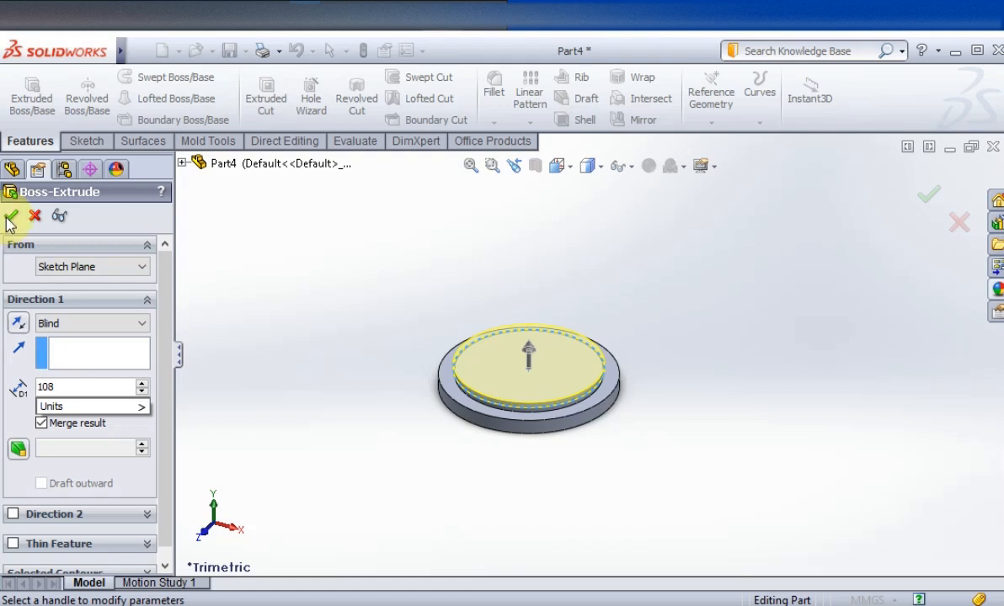
{"action": "key", "text": "Return"}
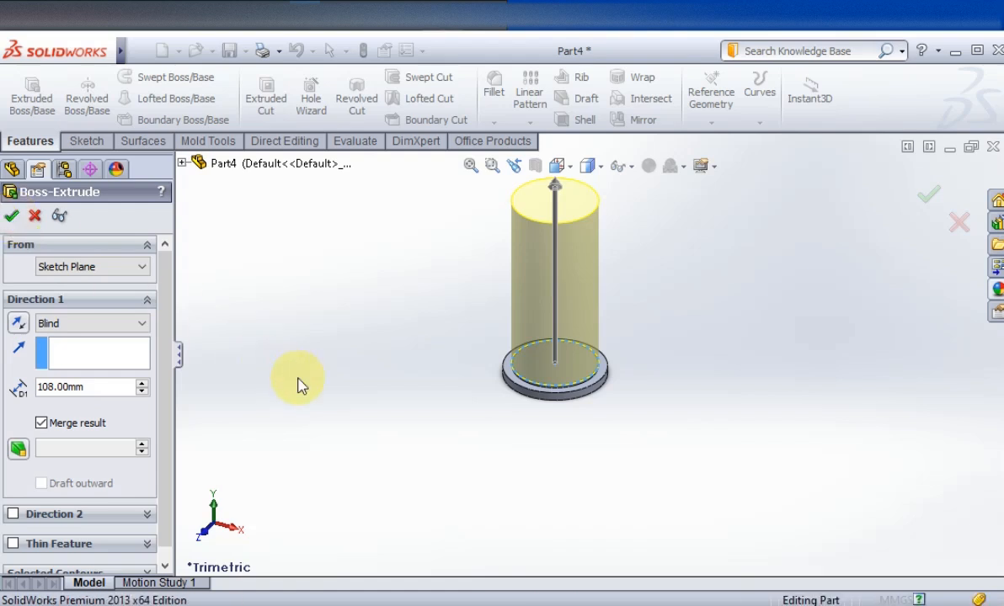
{"action": "scroll", "coordinate": [600, 358], "scroll_direction": "up", "scroll_amount": 2}
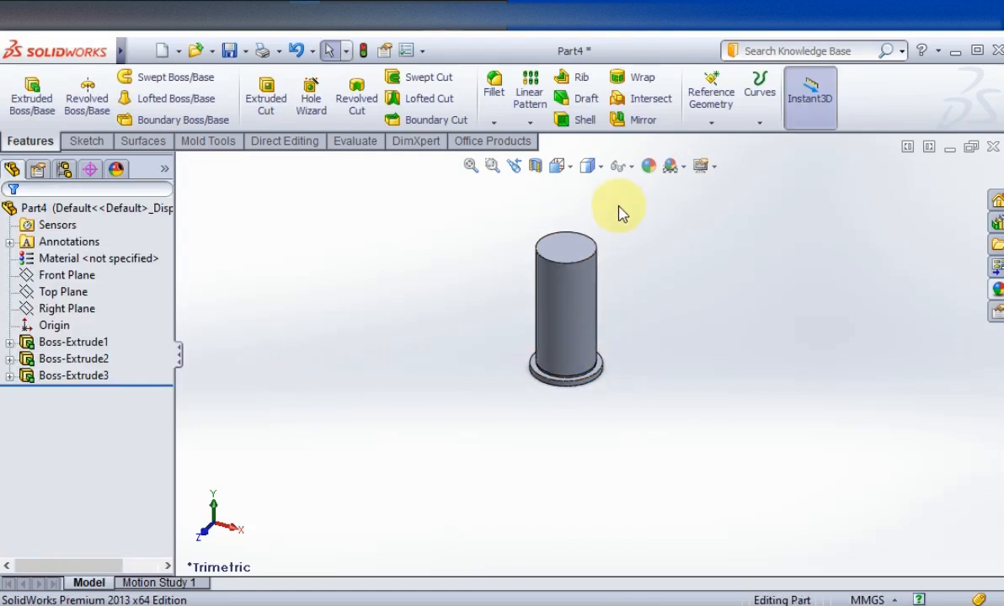
Chamfer the tall cylinder's upper circular edge using Distance distance, with Distance 1 of 5 mm and Distance 2 of 1.5 mm
{"action": "scroll", "coordinate": [577, 337], "scroll_direction": "down", "scroll_amount": 4}
{"action": "scroll", "coordinate": [619, 290], "scroll_direction": "down", "scroll_amount": 1}
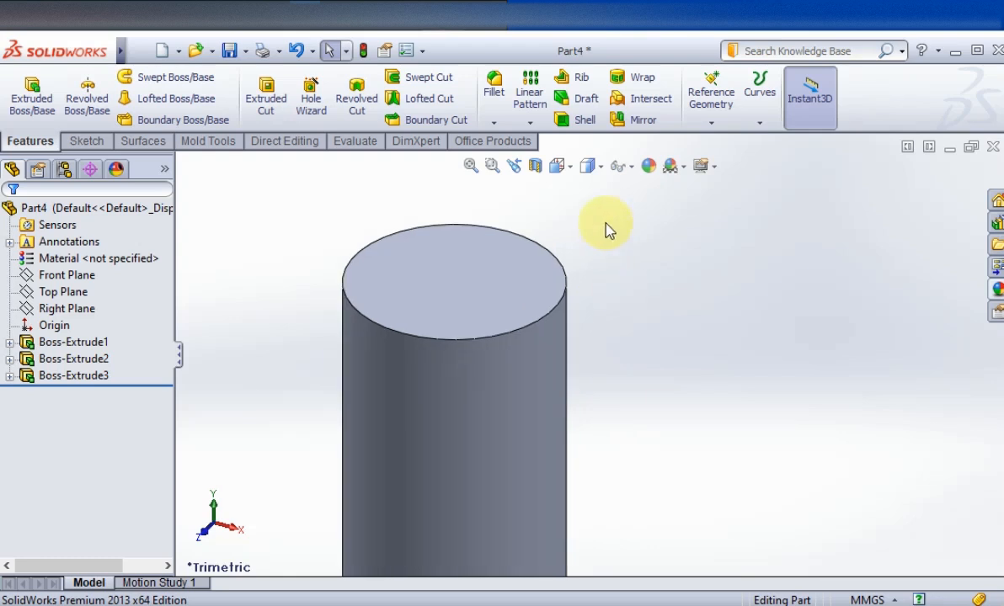
{"action": "left_click", "coordinate": [497, 124]}
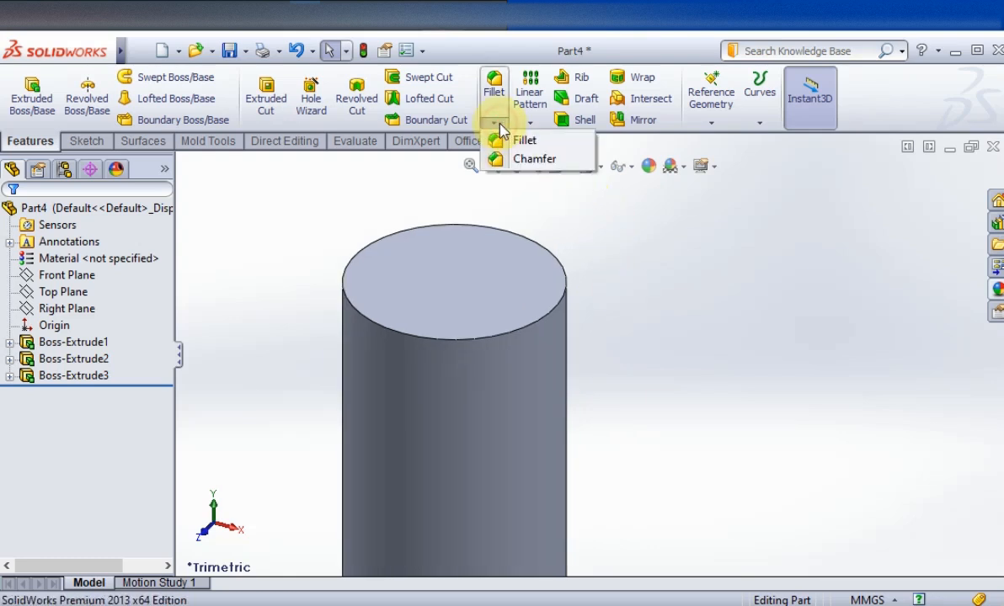
{"action": "left_click", "coordinate": [529, 159]}
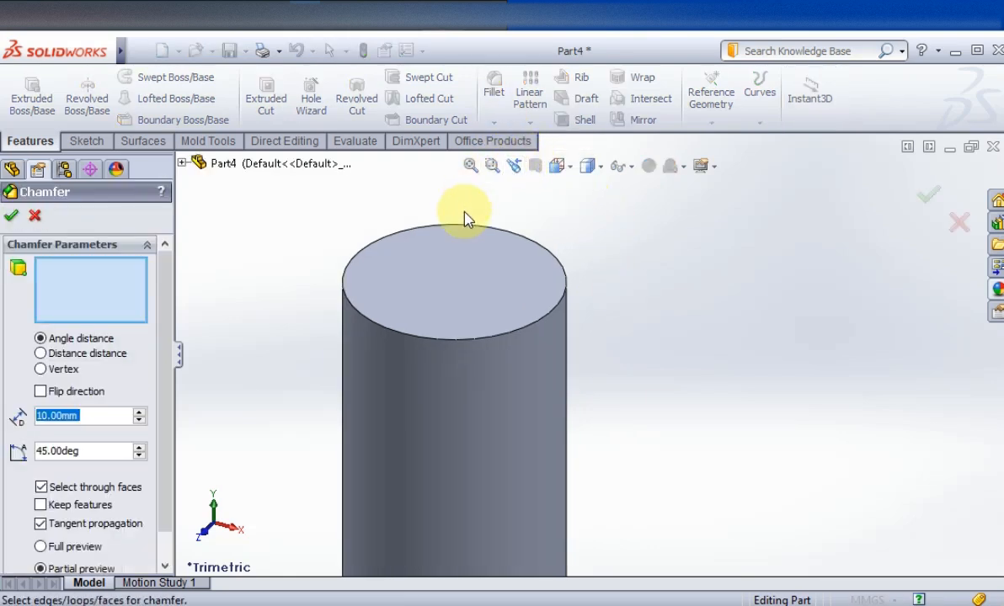
{"action": "left_click", "coordinate": [42, 353]}
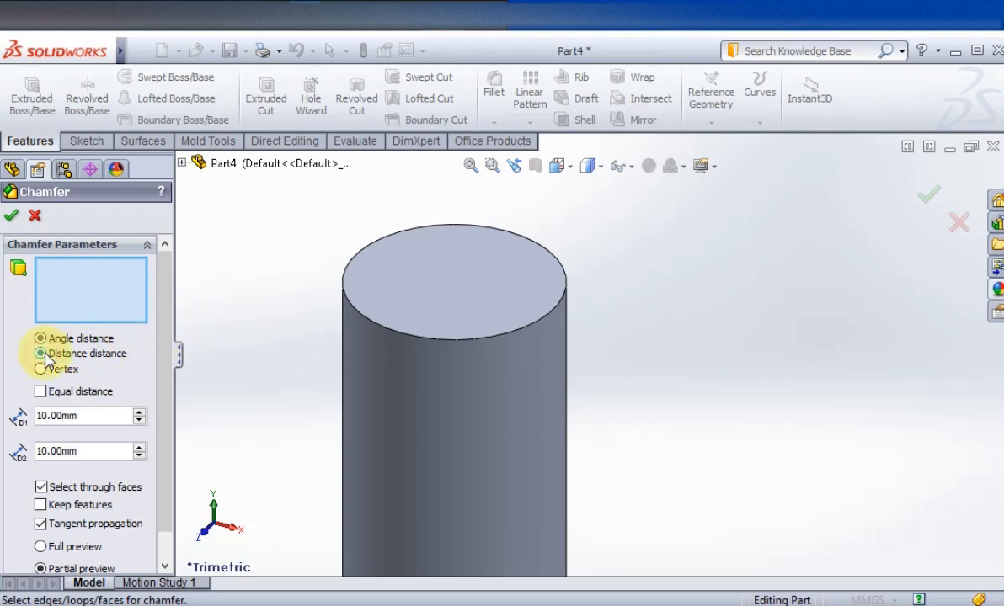
{"action": "left_click", "coordinate": [89, 420]}
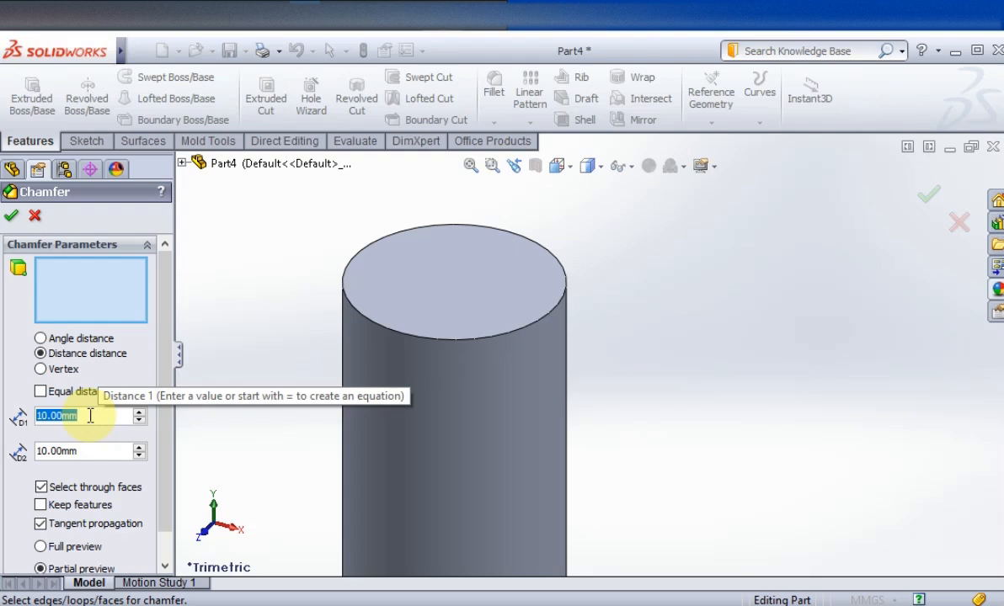
{"action": "type", "text": "5"}
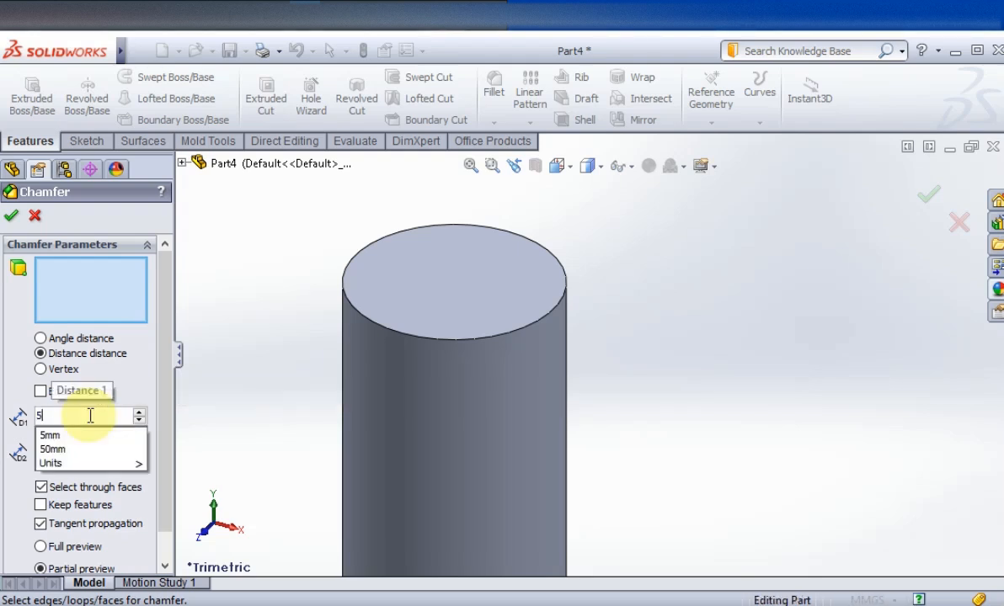
{"action": "left_click", "coordinate": [7, 510]}
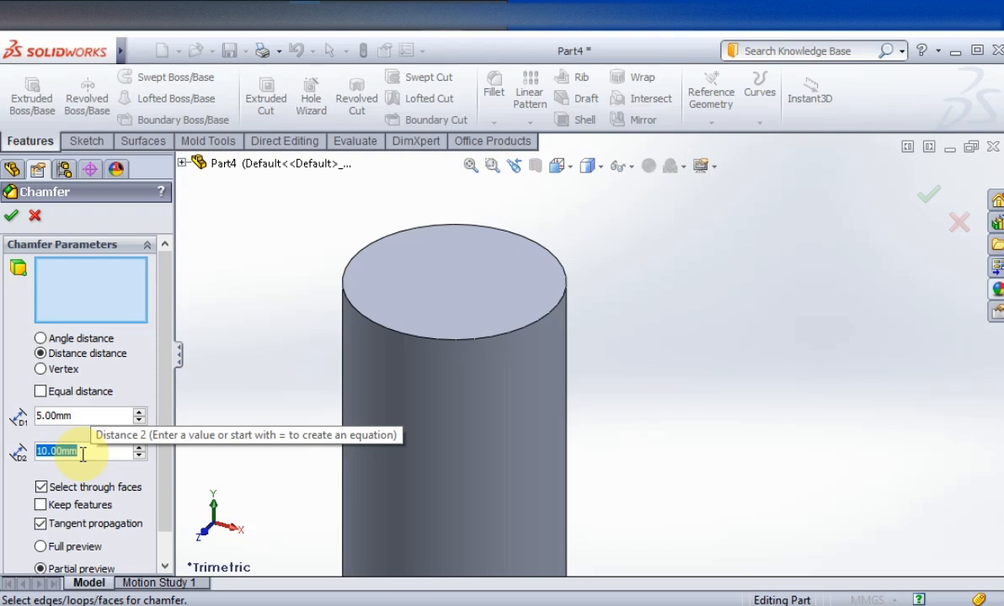
{"action": "type", "text": "1.5"}
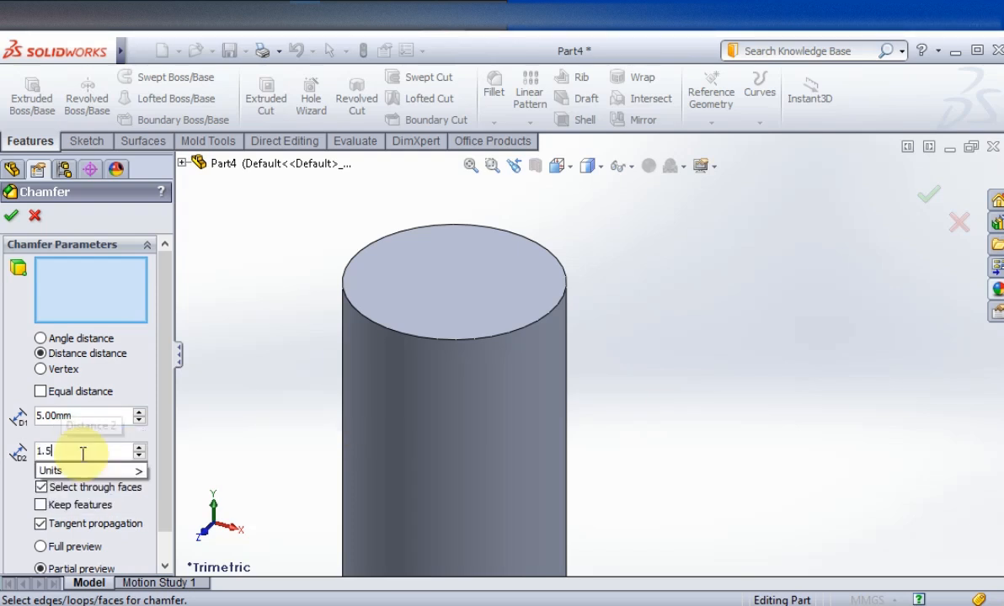
{"action": "left_click", "coordinate": [76, 291]}
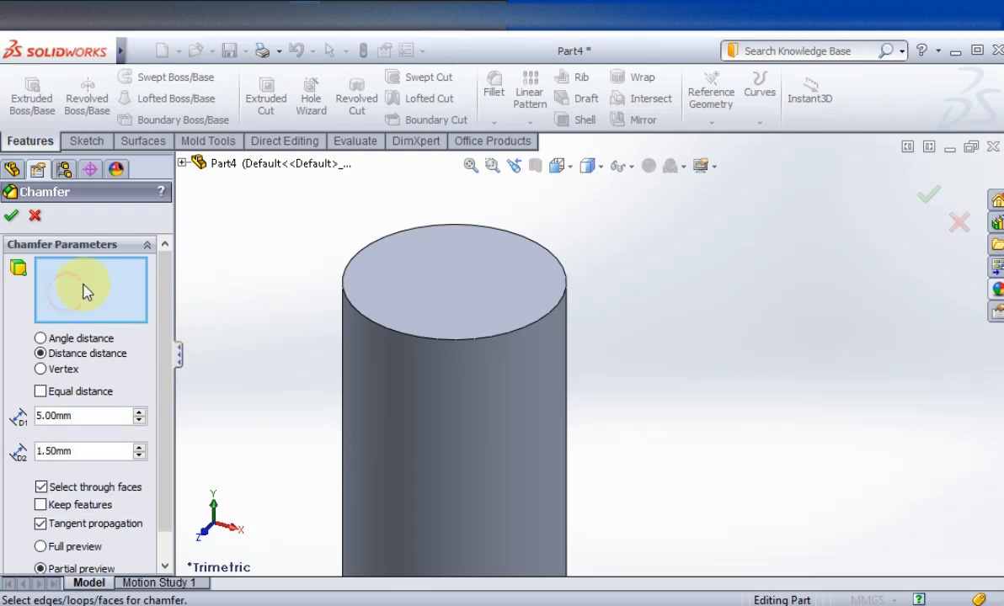
{"action": "left_click", "coordinate": [383, 334]}
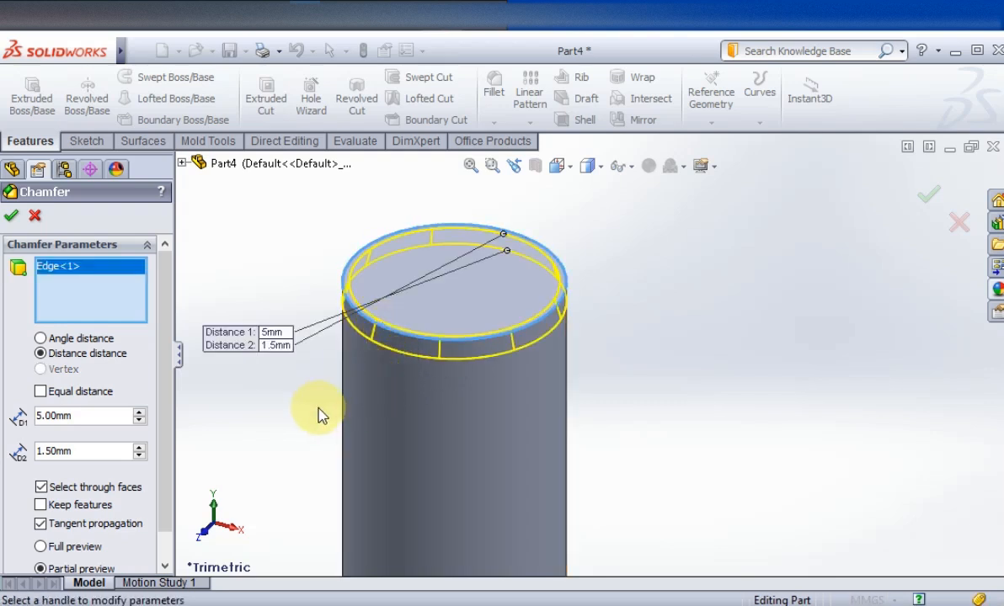
{"action": "left_click", "coordinate": [14, 214]}
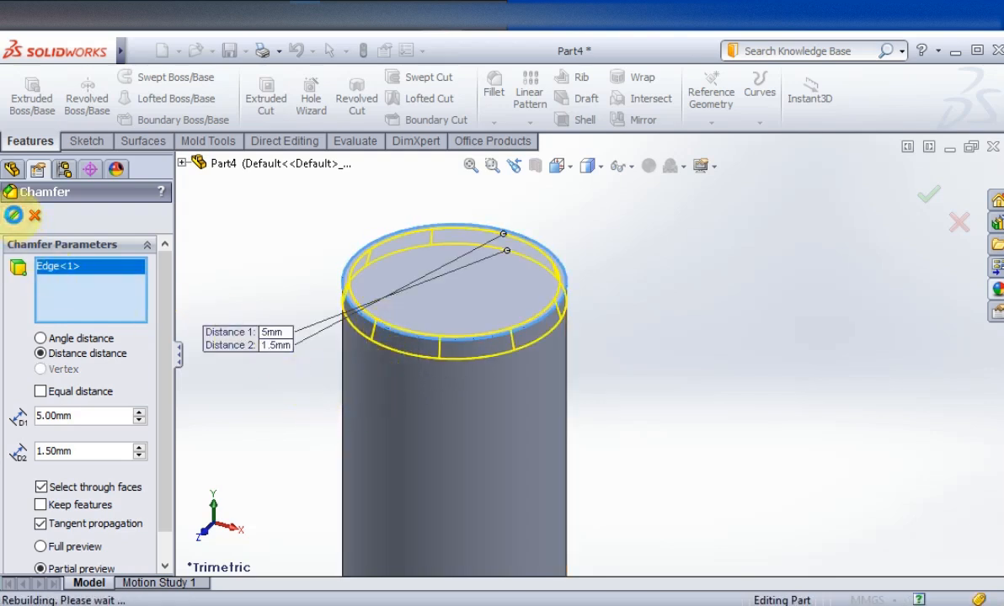
Start a sketch on the base disc's underside and draw a circle centred on the origin, inside the disc's outer edge
{"action": "scroll", "coordinate": [648, 380], "scroll_direction": "up", "scroll_amount": 5}
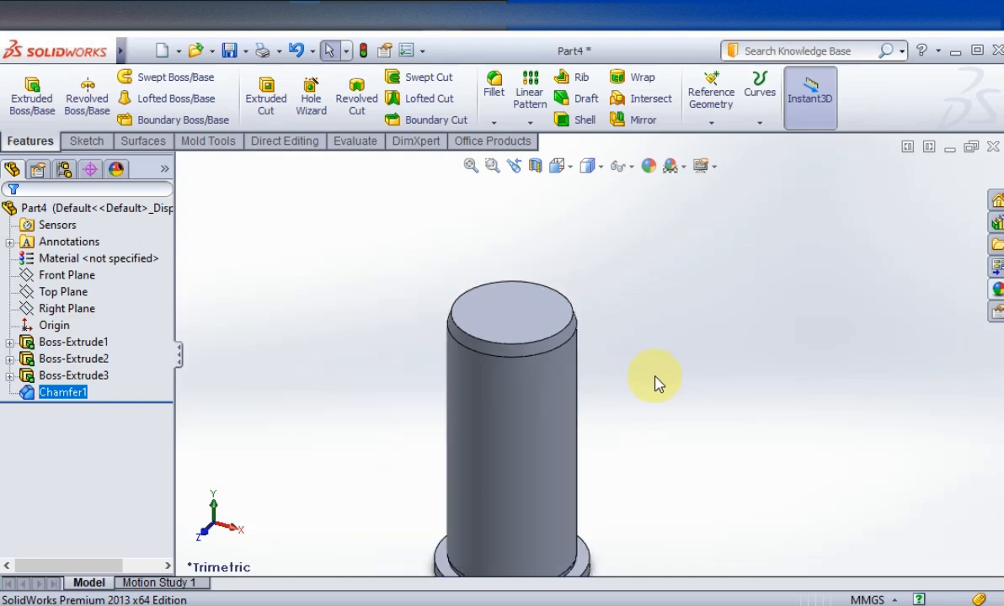
{"action": "middle_click_drag", "start_coordinate": [663, 538], "coordinate": [676, 325]}
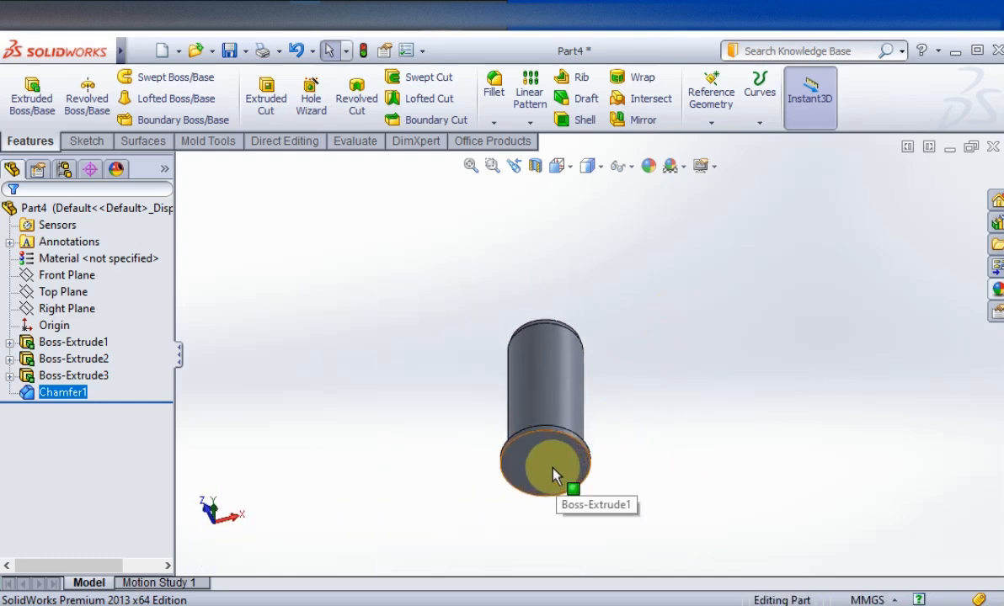
{"action": "mouse_move", "coordinate": [630, 369]}
{"action": "middle_mouse_down"}
{"action": "mouse_move", "coordinate": [609, 506]}
{"action": "mouse_move", "coordinate": [632, 361]}
{"action": "middle_mouse_up"}
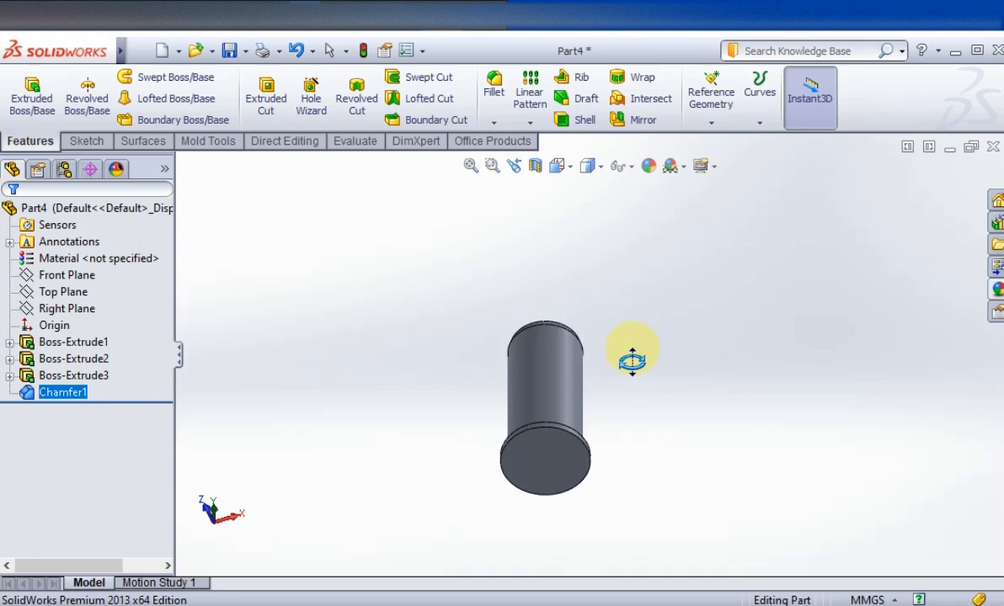
{"action": "left_click", "coordinate": [560, 469]}
{"action": "left_click", "coordinate": [610, 420]}
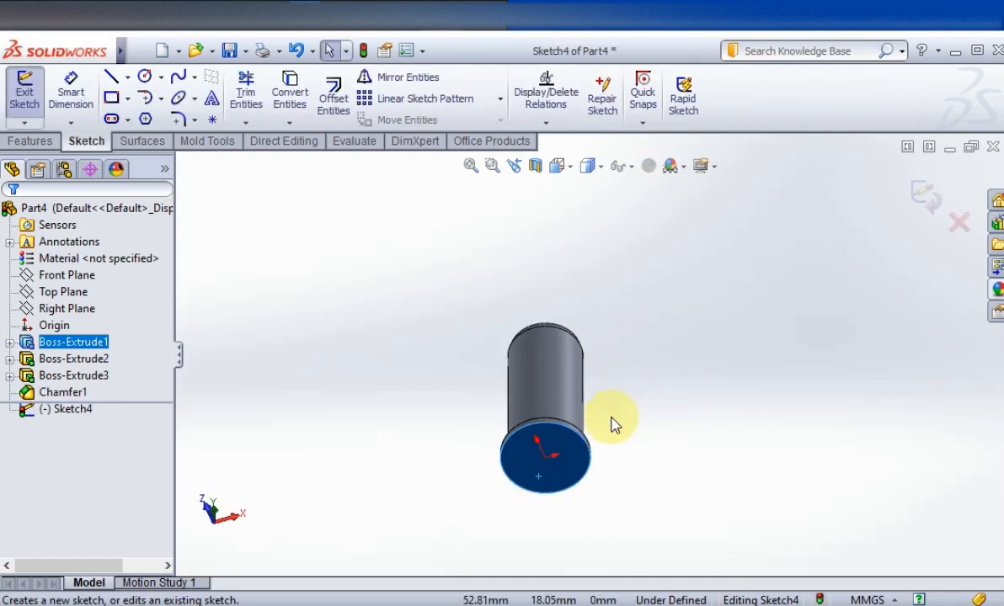
{"action": "left_click", "coordinate": [145, 87]}
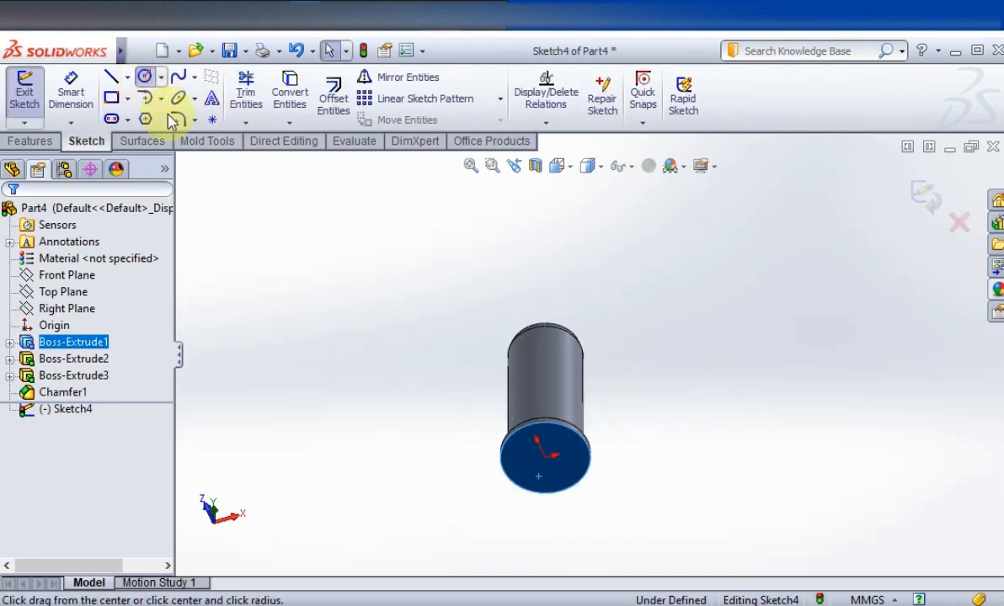
{"action": "left_click", "coordinate": [544, 455]}
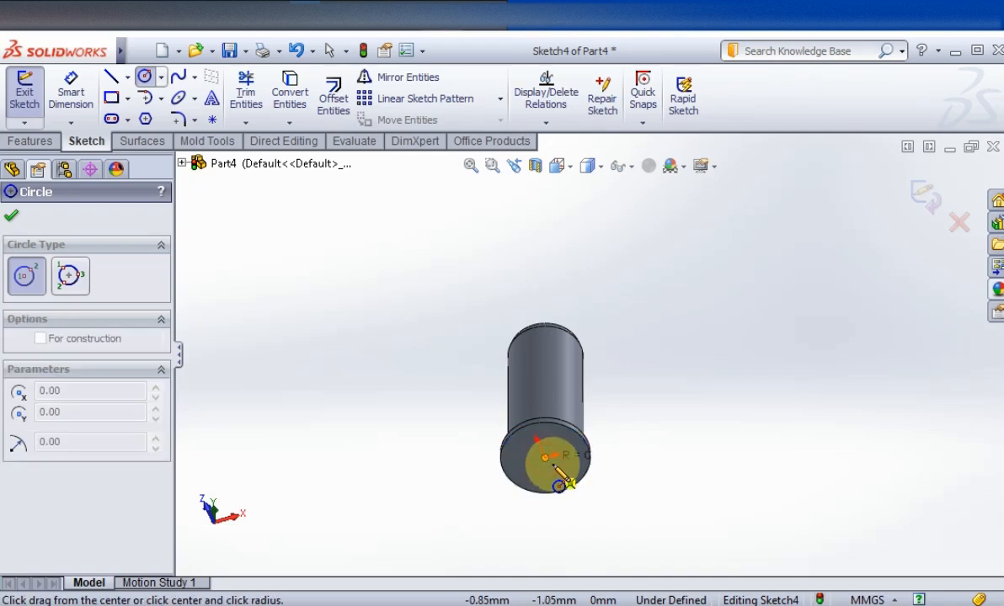
{"action": "left_click", "coordinate": [515, 466]}
{"action": "left_click", "coordinate": [83, 275]}
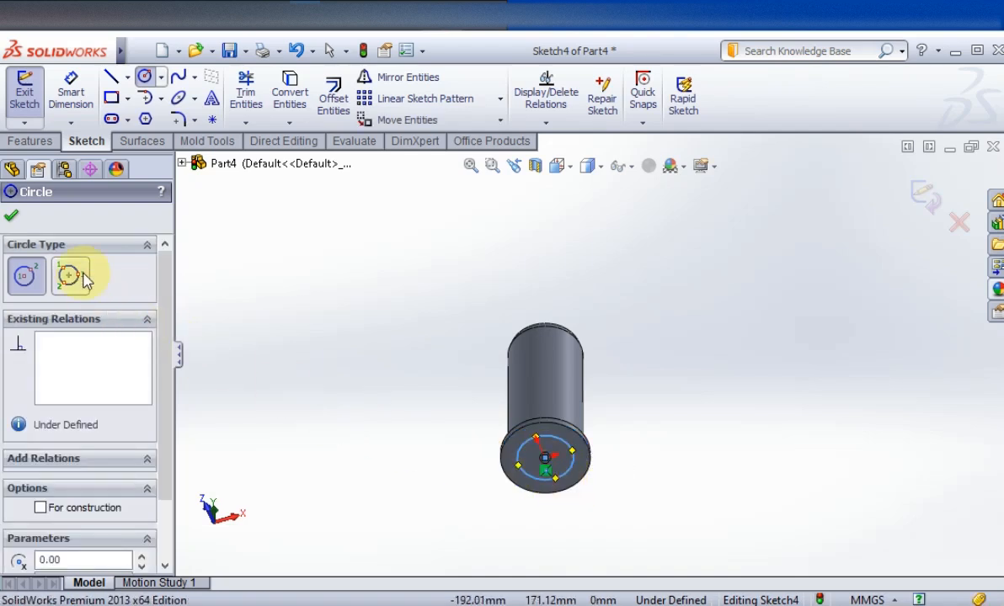
{"action": "left_click", "coordinate": [13, 217]}
Dimension the circle on the base disc's underside to a diameter of 32 mm and exit the sketch
{"action": "left_click", "coordinate": [71, 94]}
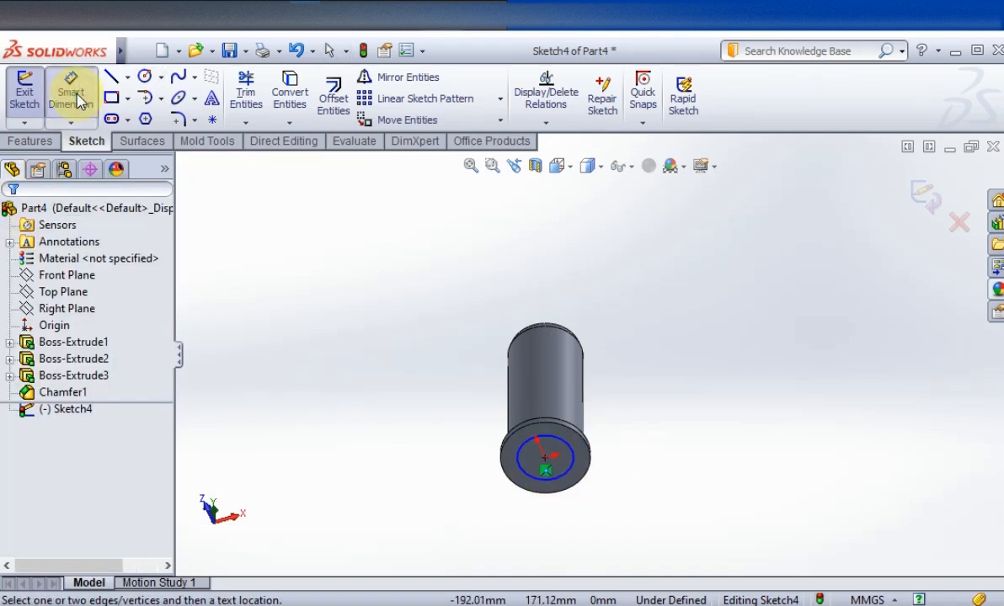
{"action": "left_click", "coordinate": [579, 470]}
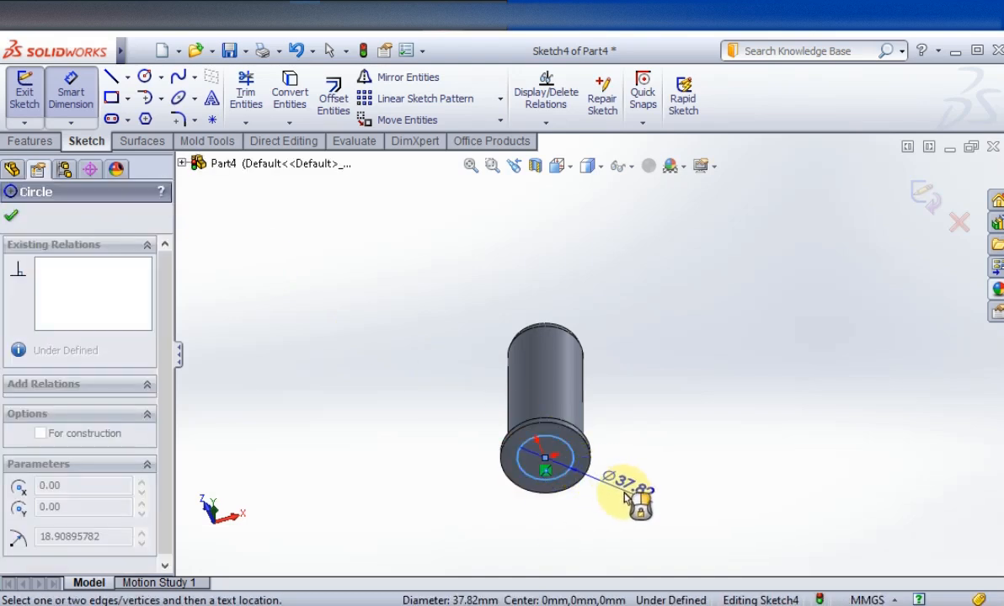
{"action": "left_click", "coordinate": [630, 505]}
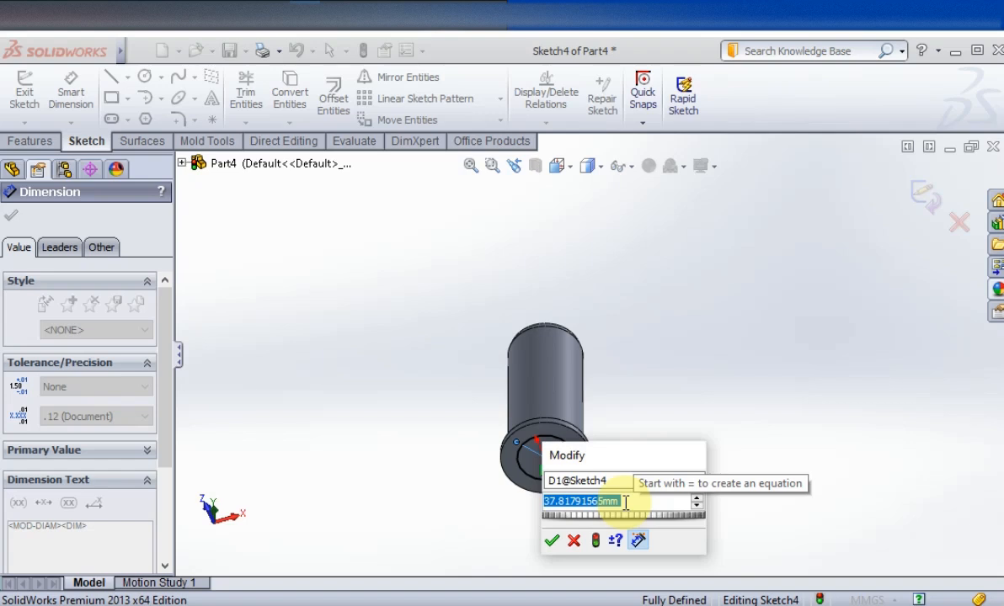
{"action": "type", "text": "32"}
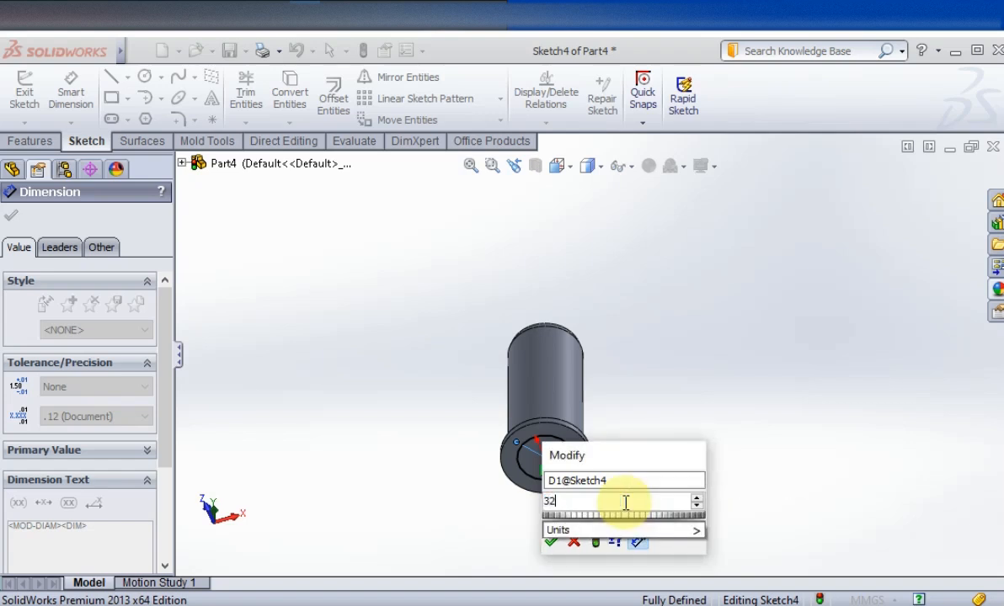
{"action": "key", "text": "Return"}
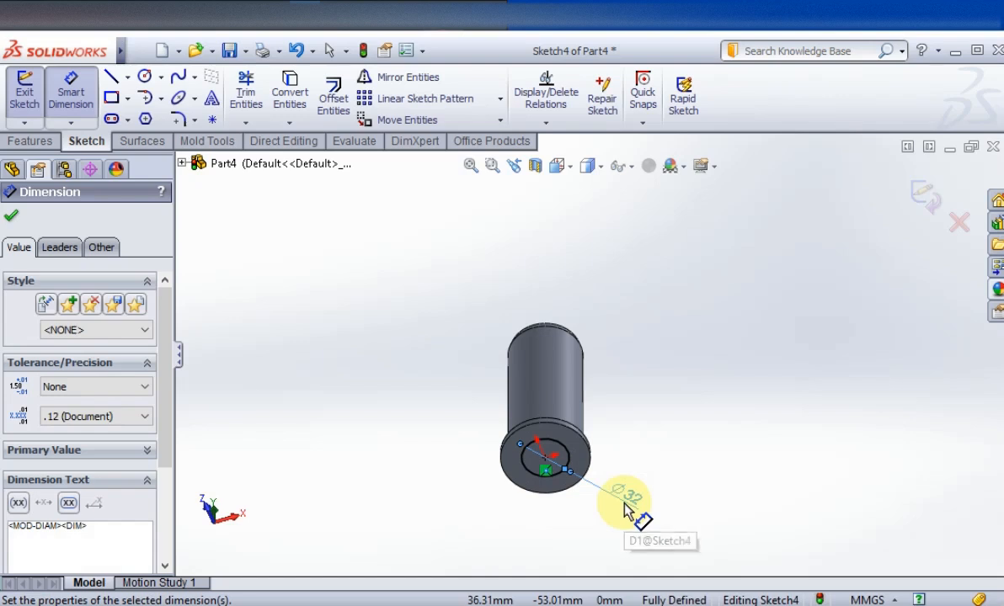
{"action": "left_click", "coordinate": [11, 219]}
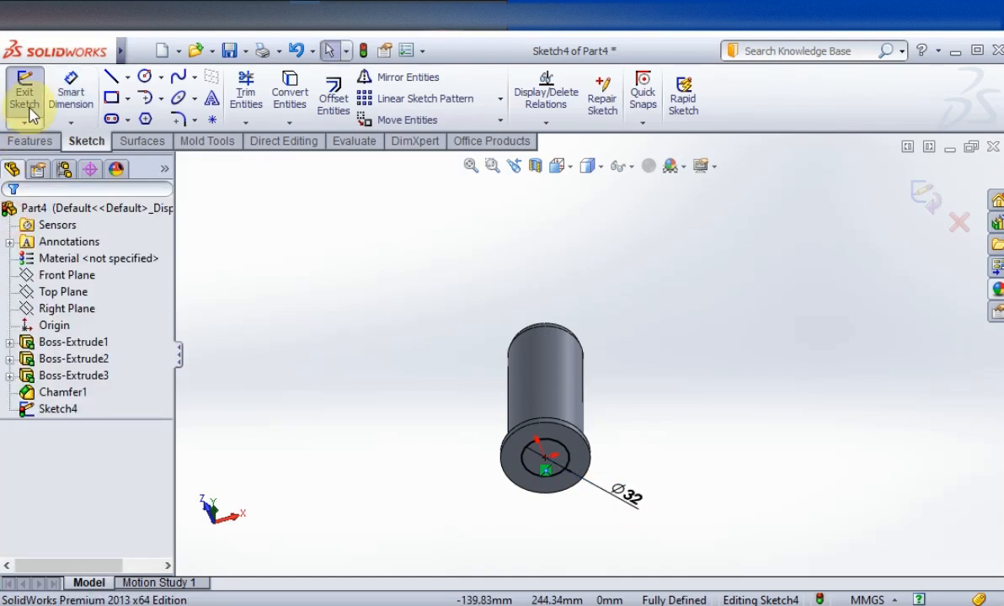
{"action": "left_click", "coordinate": [25, 91]}
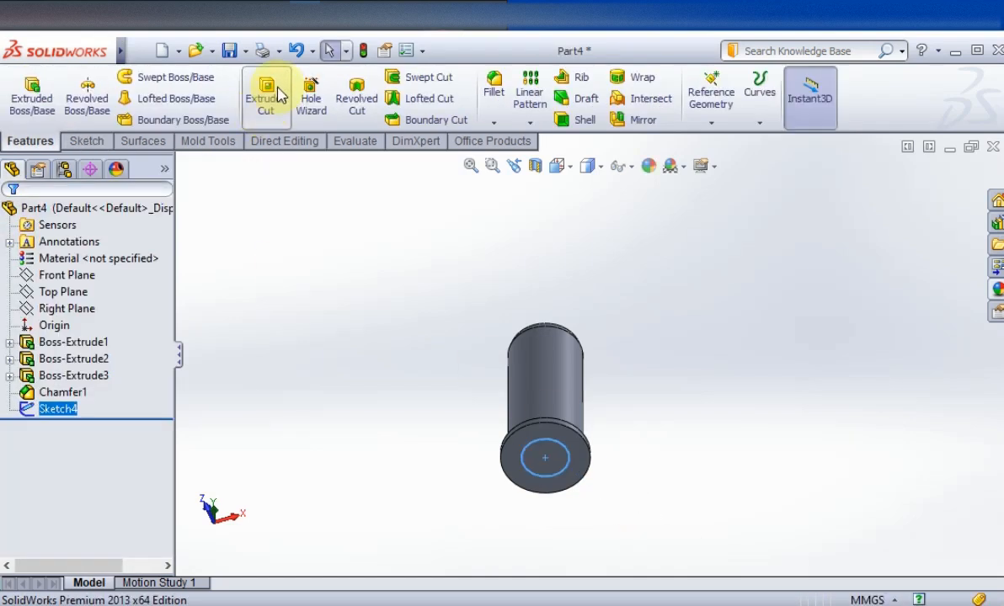
Cut the 32 mm circle from the underside up through the whole part with an Extruded Cut set to Through All
{"action": "left_click", "coordinate": [266, 96]}
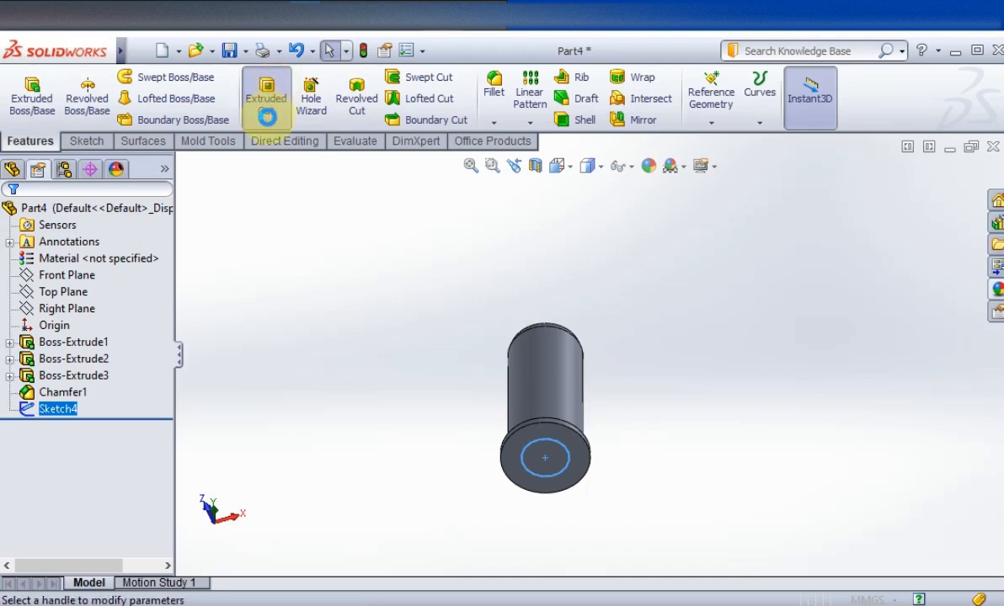
{"action": "left_click", "coordinate": [109, 327]}
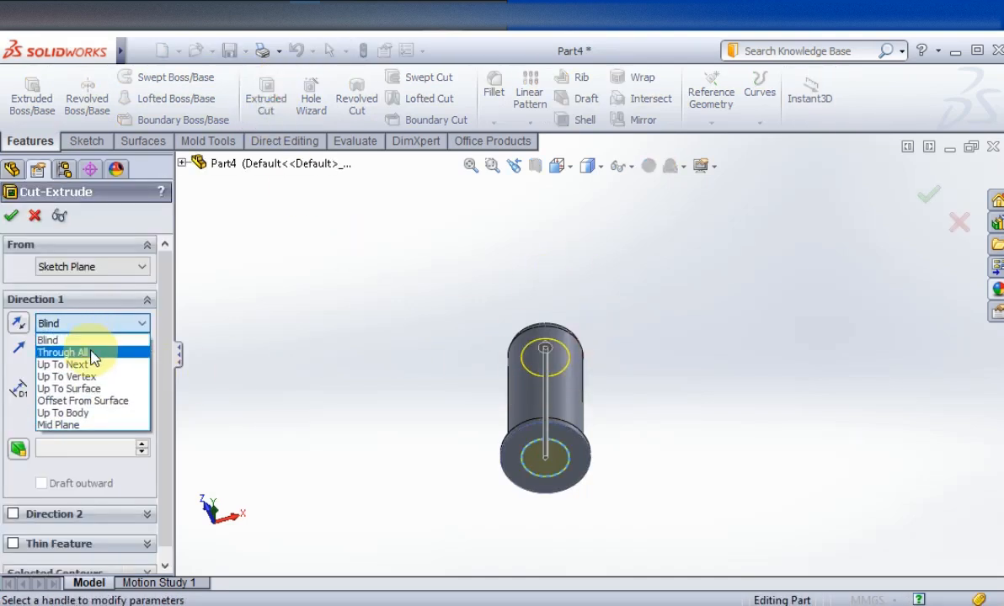
{"action": "left_click", "coordinate": [108, 353]}
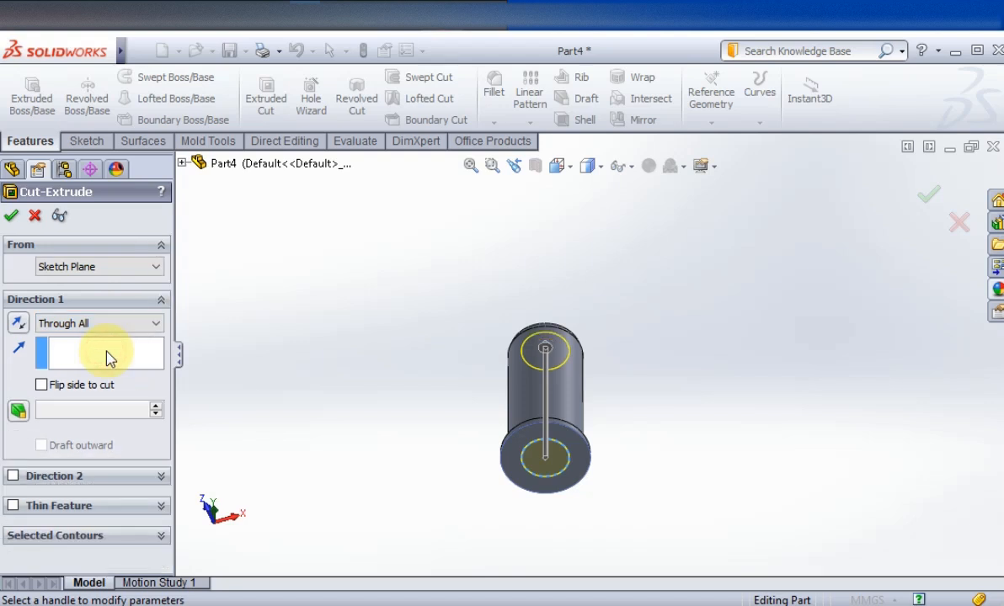
{"action": "left_click", "coordinate": [11, 215]}
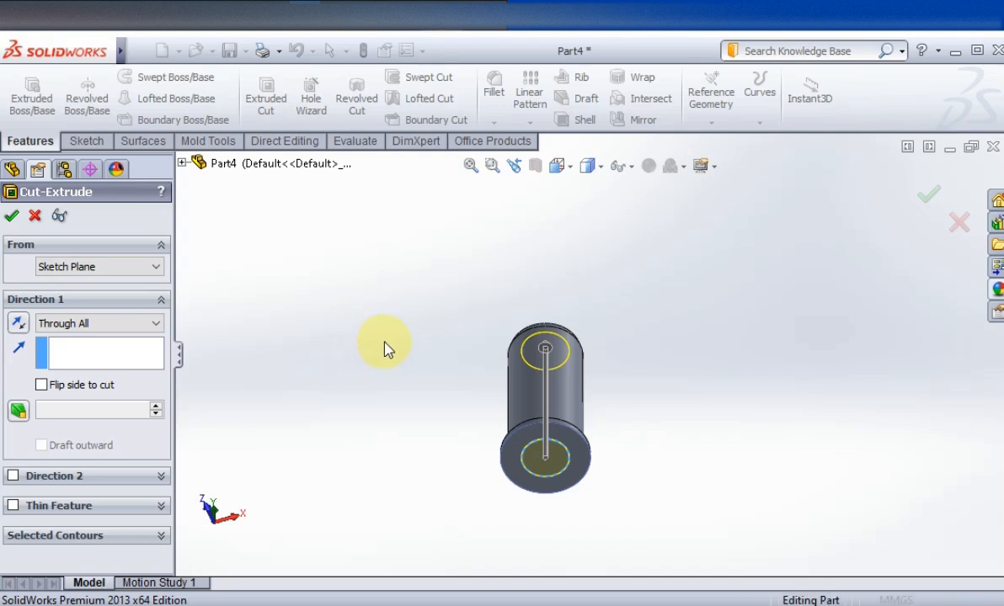
{"action": "left_click", "coordinate": [422, 346]}
Show the Front Plane and start a sketch on it, with the view oriented normal to the plane
{"action": "middle_click_drag", "start_coordinate": [696, 289], "coordinate": [661, 390]}
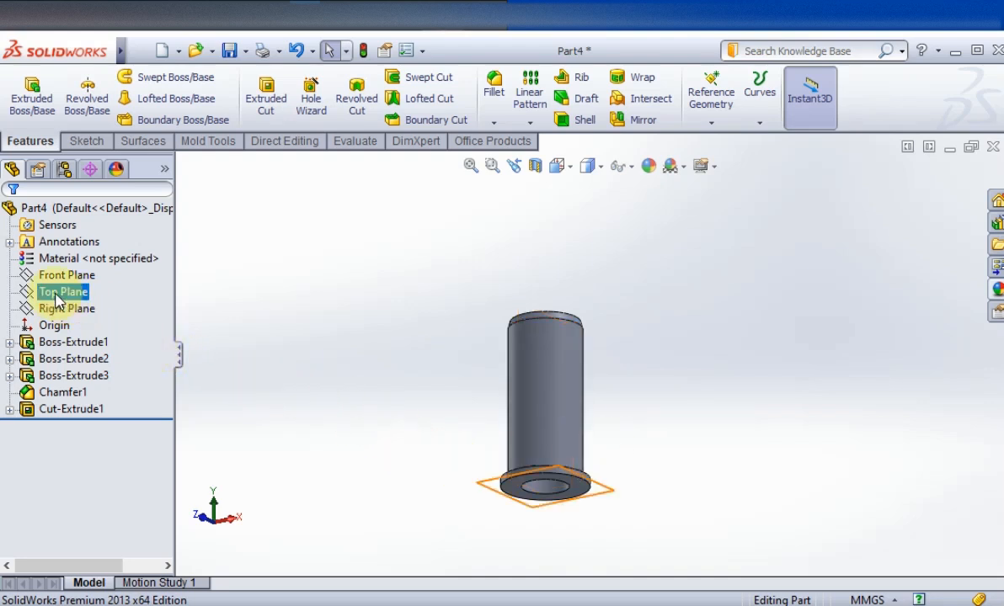
{"action": "left_click", "coordinate": [30, 282]}
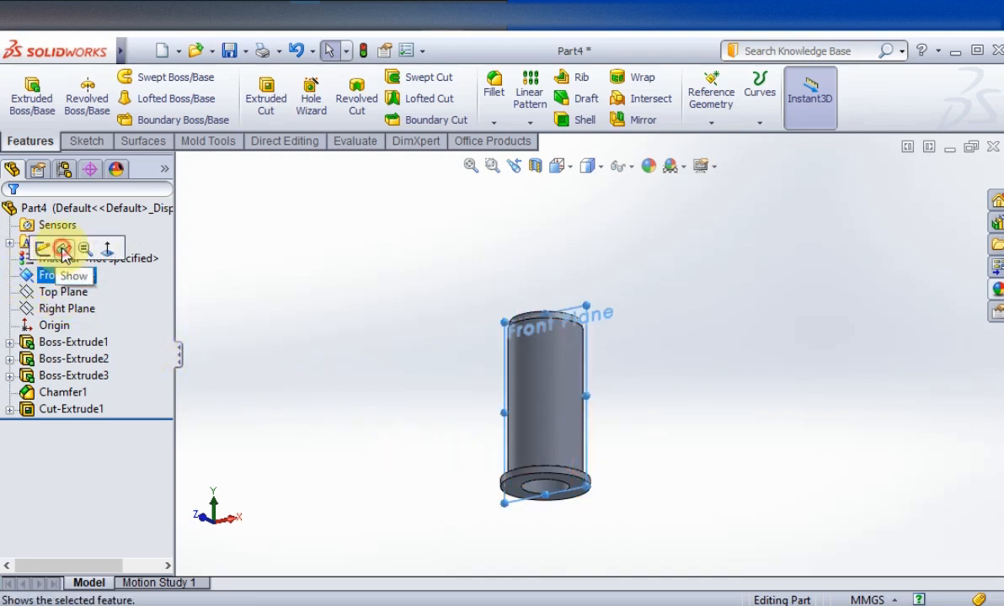
{"action": "left_click", "coordinate": [62, 251]}
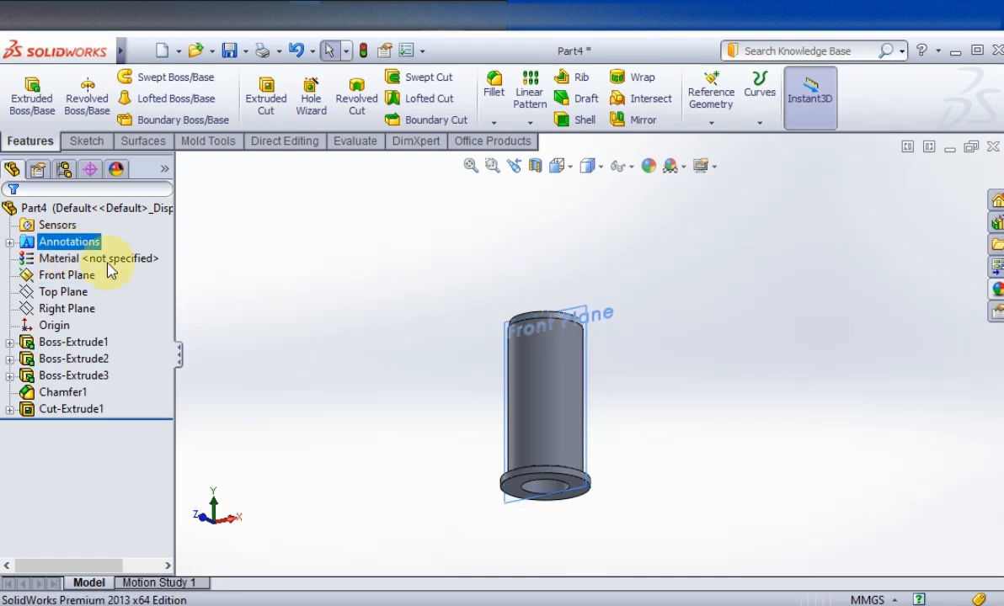
{"action": "right_click", "coordinate": [61, 282]}
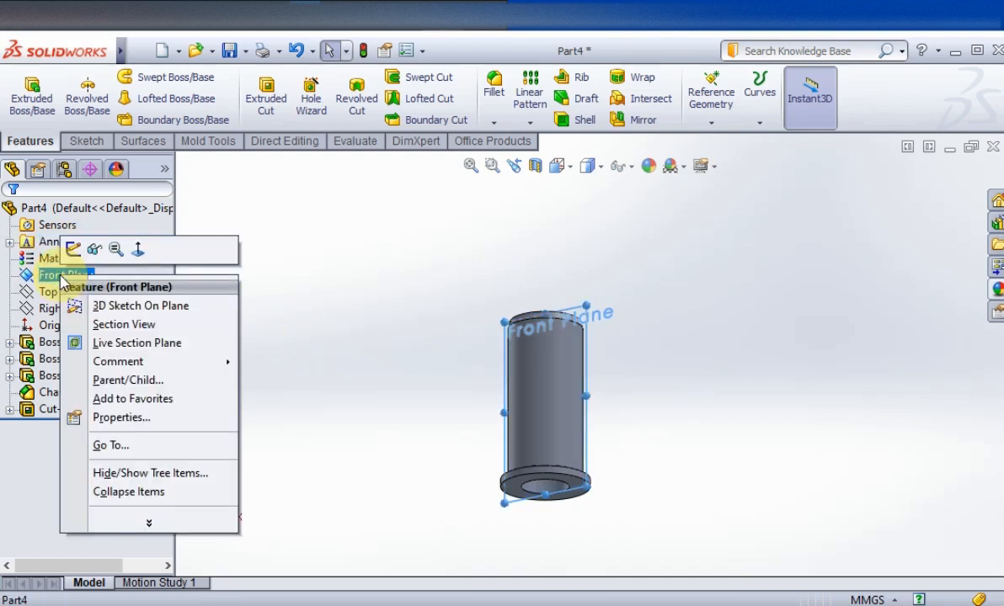
{"action": "left_click", "coordinate": [74, 250]}
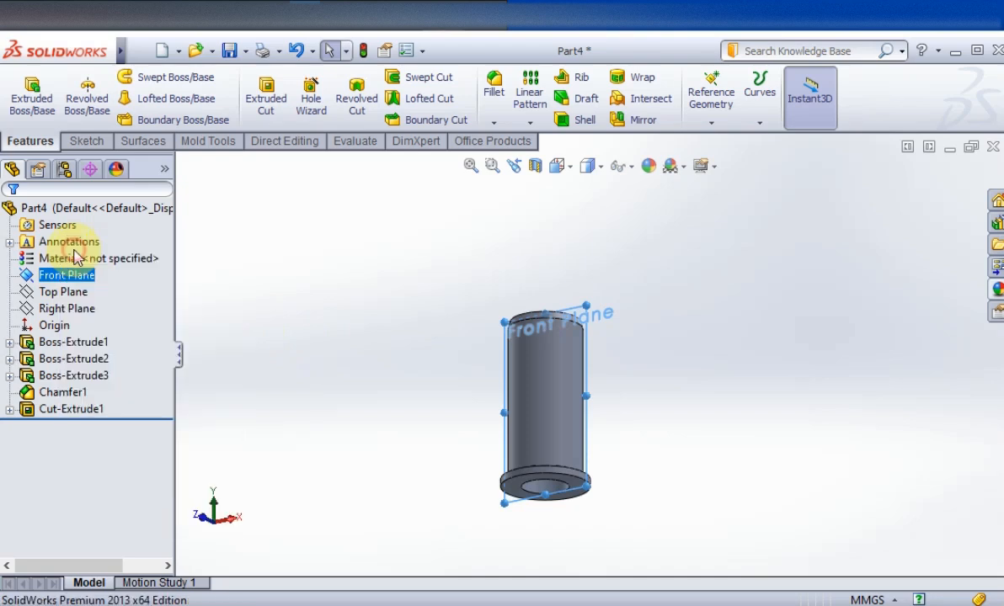
{"action": "right_click", "coordinate": [64, 281]}
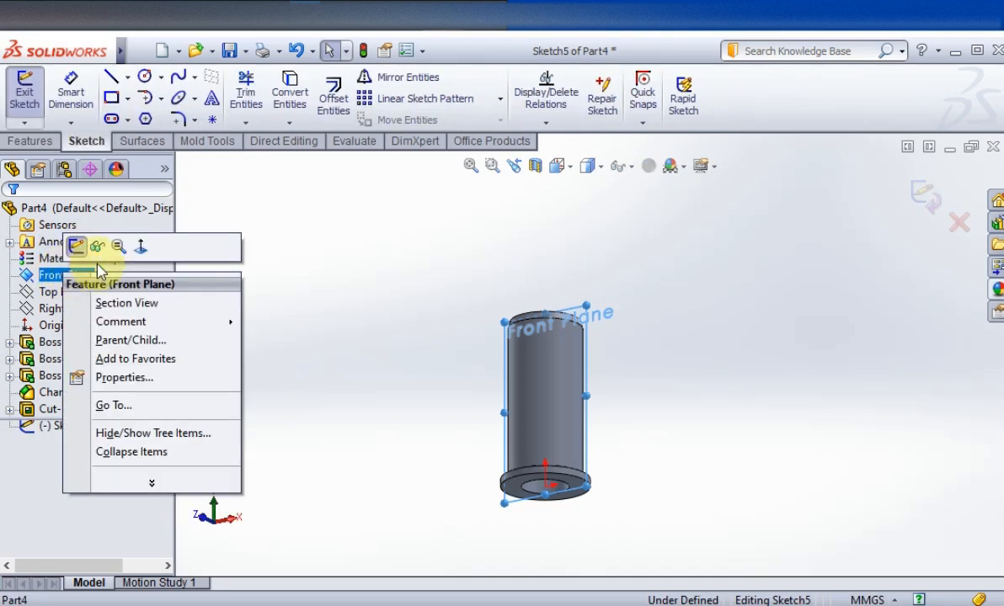
{"action": "left_click", "coordinate": [143, 247]}
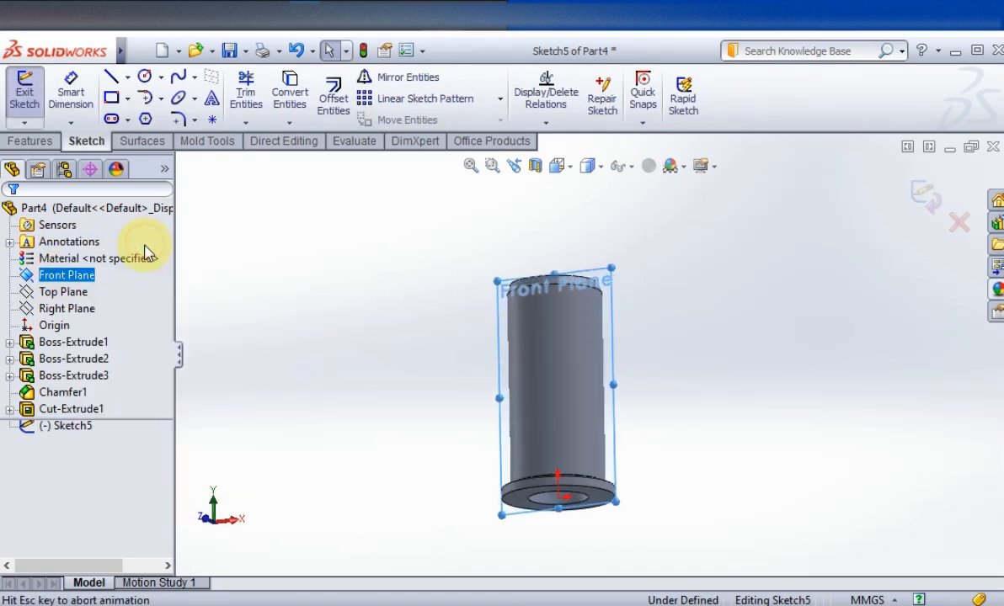
{"action": "left_click", "coordinate": [368, 329]}
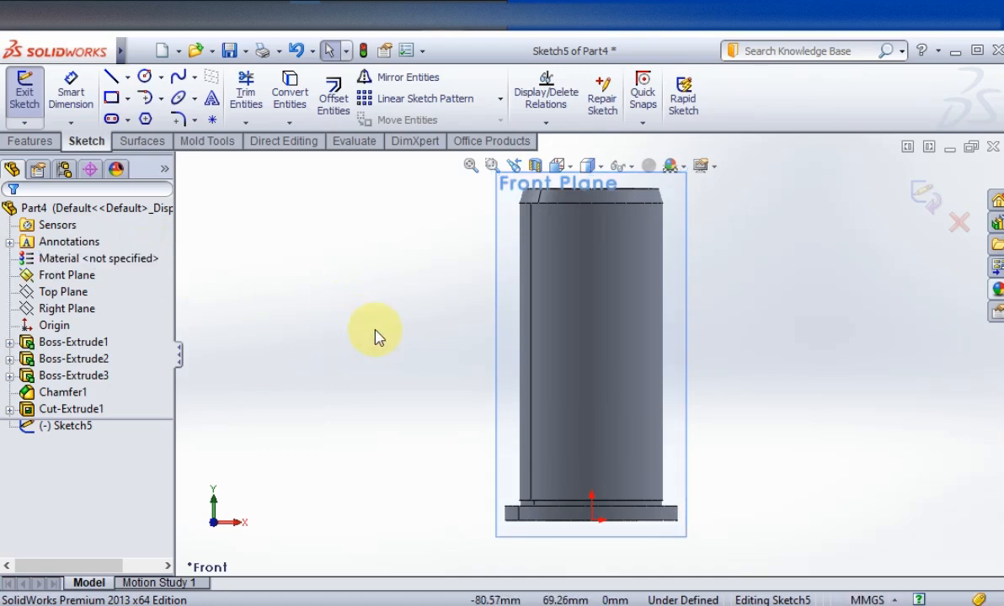
Set the model's display style to Hidden Lines Removed
{"action": "scroll", "coordinate": [779, 359], "scroll_direction": "down", "scroll_amount": 2}
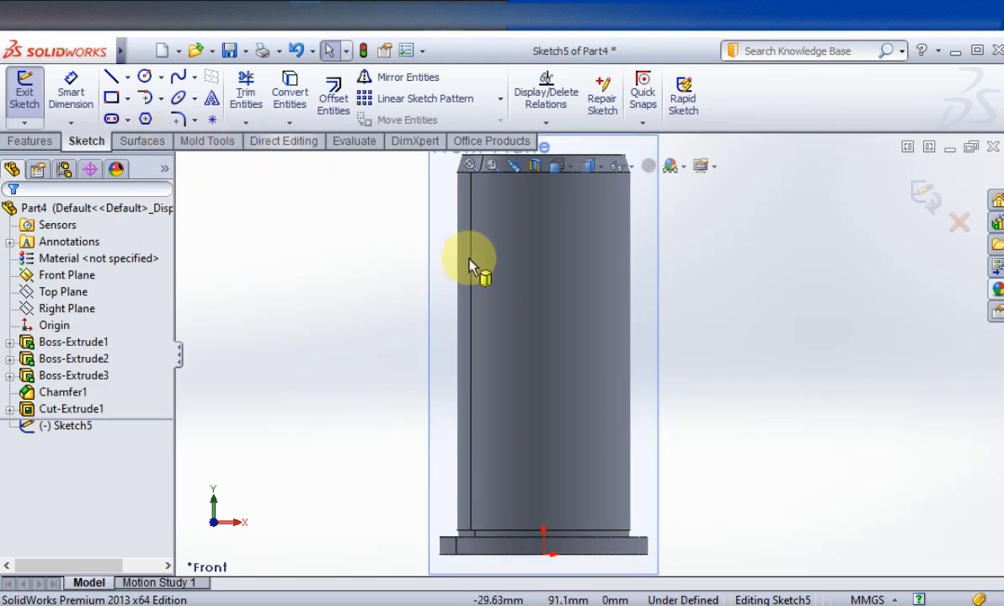
{"action": "scroll", "coordinate": [533, 382], "scroll_direction": "up", "scroll_amount": 1}
{"action": "scroll", "coordinate": [666, 471], "scroll_direction": "down", "scroll_amount": 1}
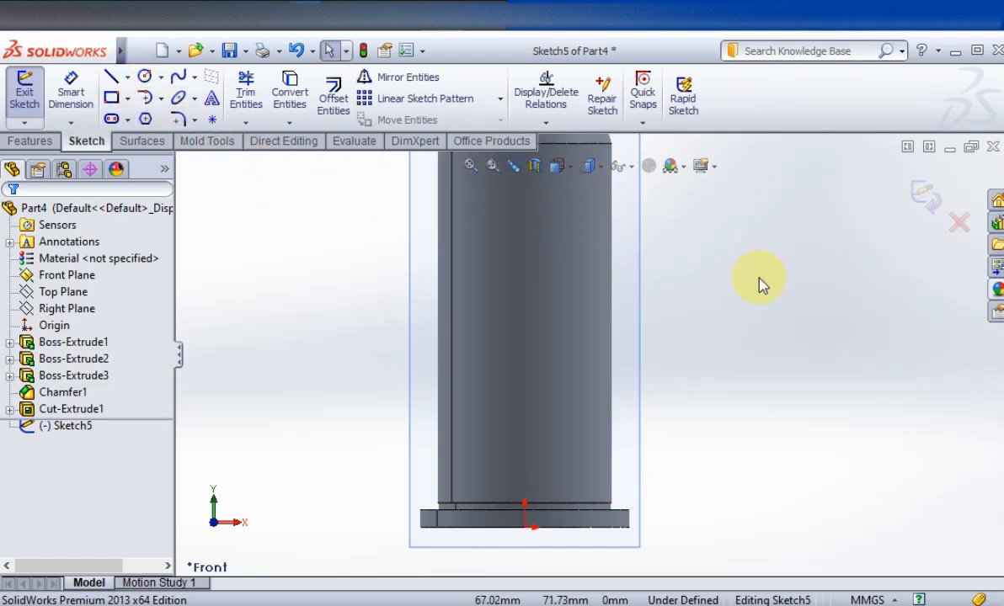
{"action": "scroll", "coordinate": [758, 284], "scroll_direction": "down", "scroll_amount": 1}
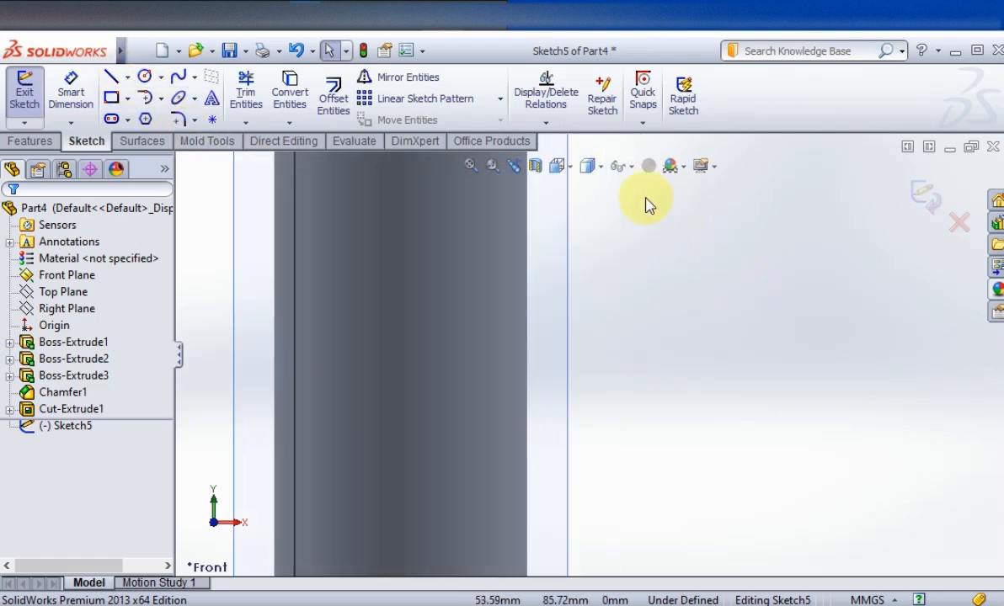
{"action": "left_click", "coordinate": [603, 168]}
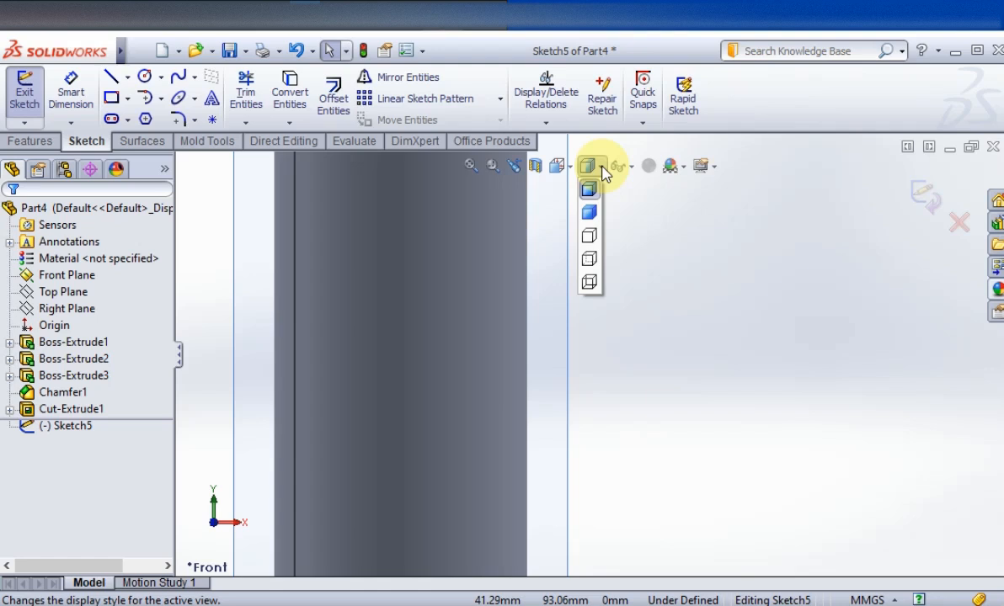
{"action": "left_click", "coordinate": [588, 238]}
{"action": "scroll", "coordinate": [594, 341], "scroll_direction": "up", "scroll_amount": 2}
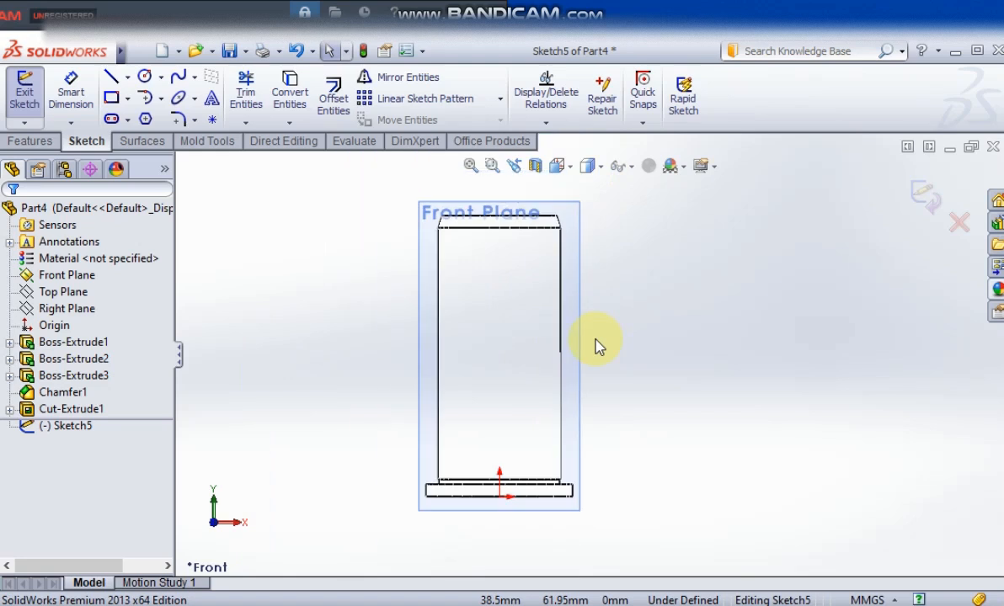
{"action": "scroll", "coordinate": [588, 490], "scroll_direction": "down", "scroll_amount": 2}
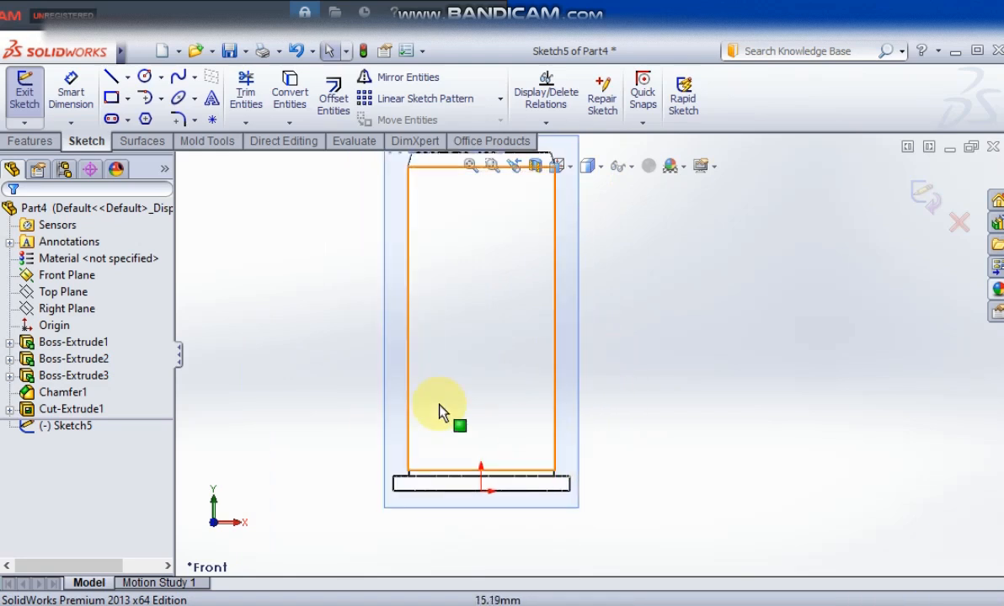
Draw a vertical line along the cylinder's axis, starting above the origin and ending below the chamfer
{"action": "left_click", "coordinate": [111, 79]}
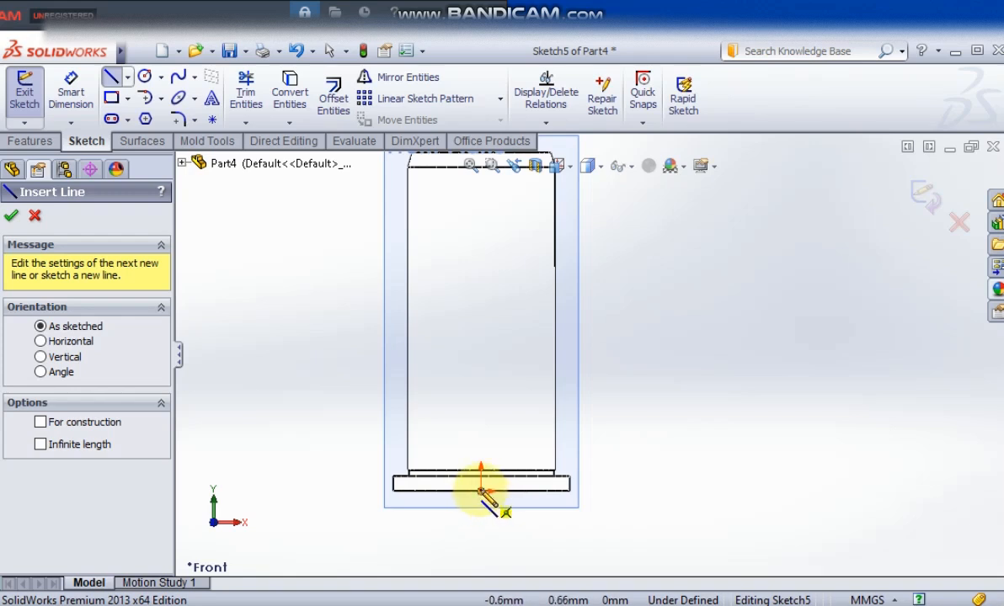
{"action": "left_click", "coordinate": [481, 431]}
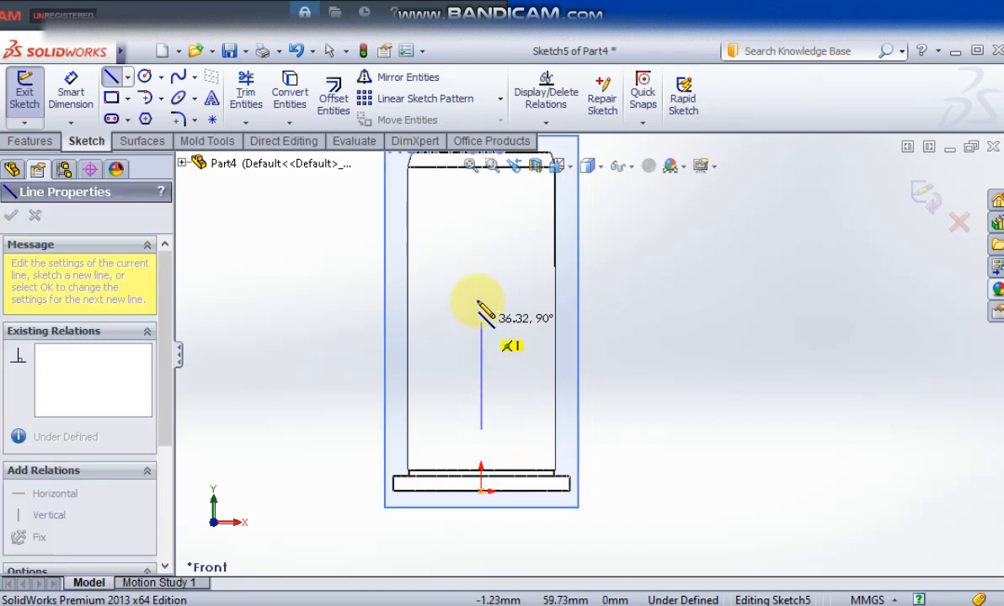
{"action": "left_click", "coordinate": [481, 215]}
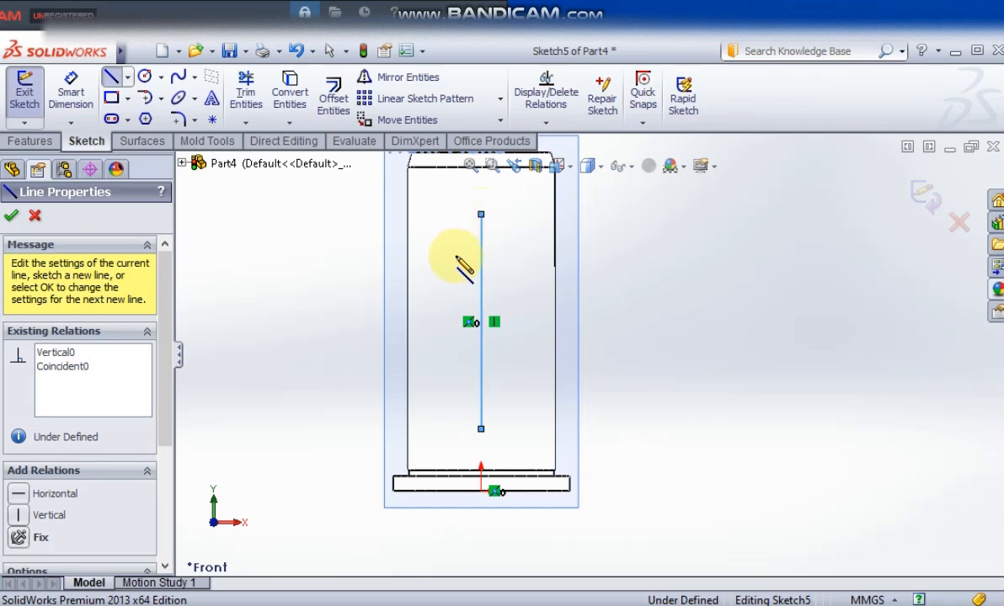
{"action": "right_click", "coordinate": [362, 226]}
{"action": "left_click", "coordinate": [411, 188]}
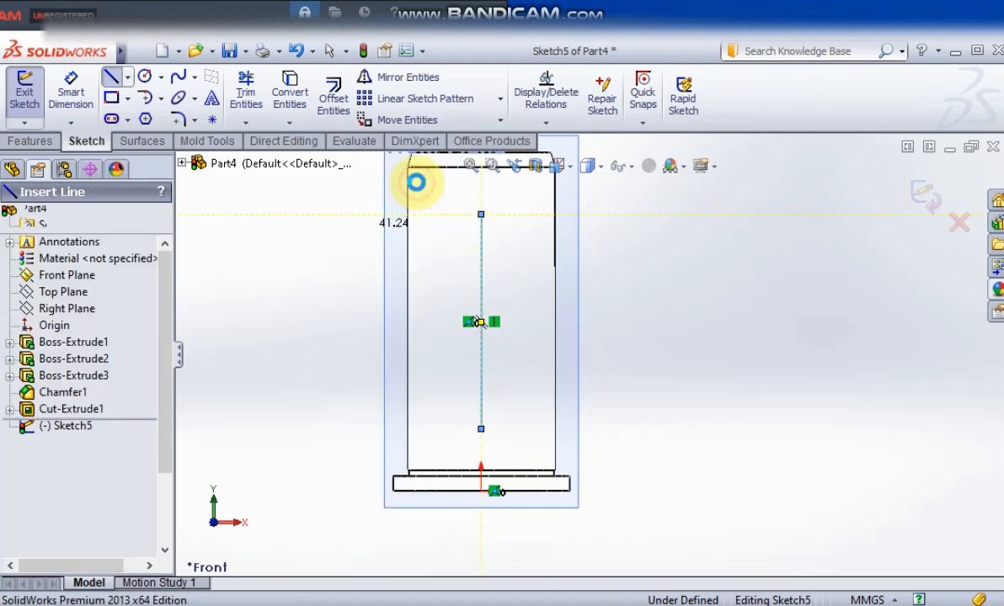
Dimension the vertical distance from the origin to the axis line's lower endpoint as 17 mm
{"action": "left_click", "coordinate": [70, 94]}
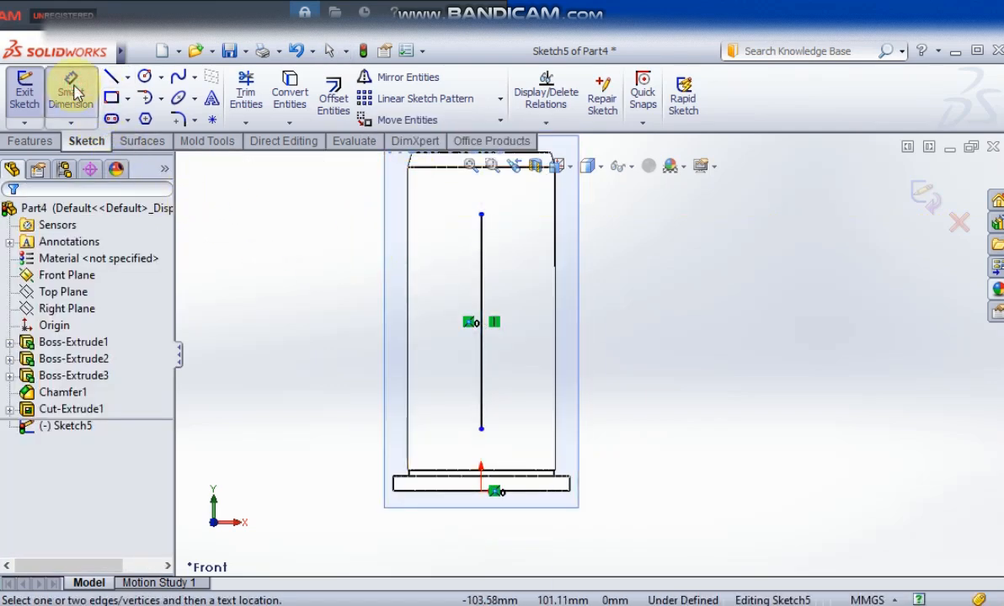
{"action": "left_click", "coordinate": [481, 493]}
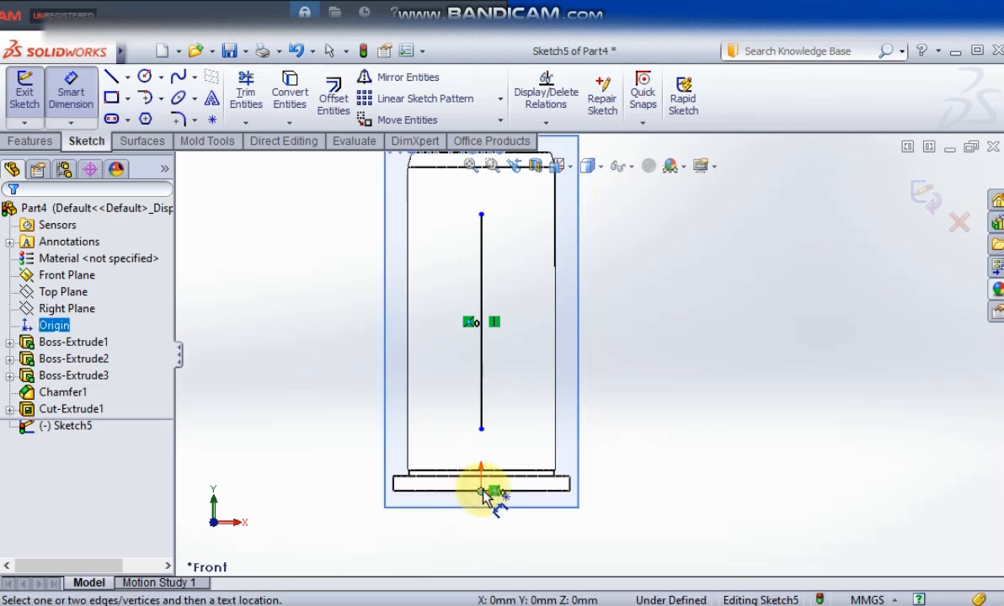
{"action": "left_click", "coordinate": [480, 429]}
{"action": "left_click", "coordinate": [330, 424]}
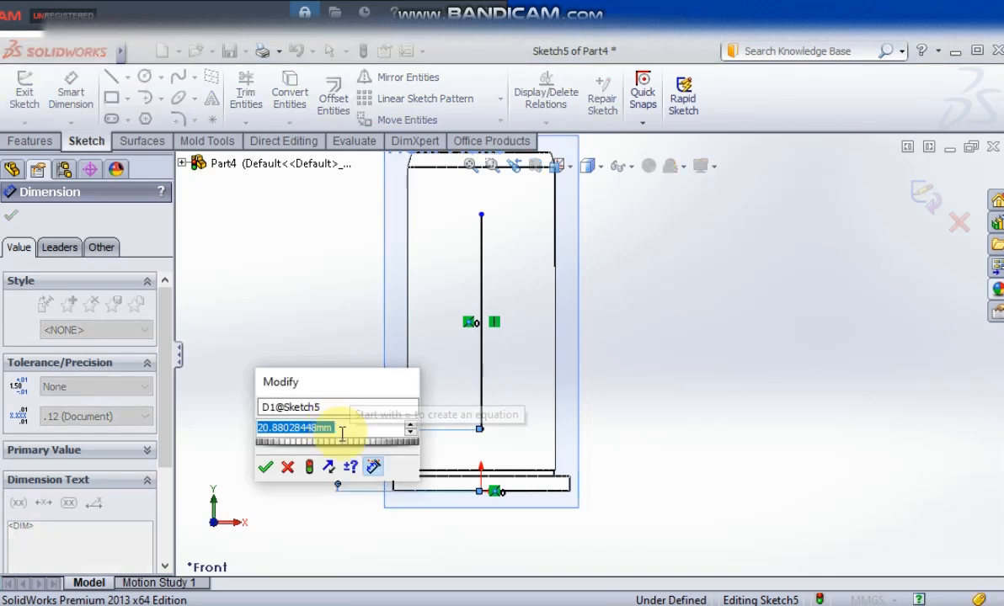
{"action": "type", "text": "17"}
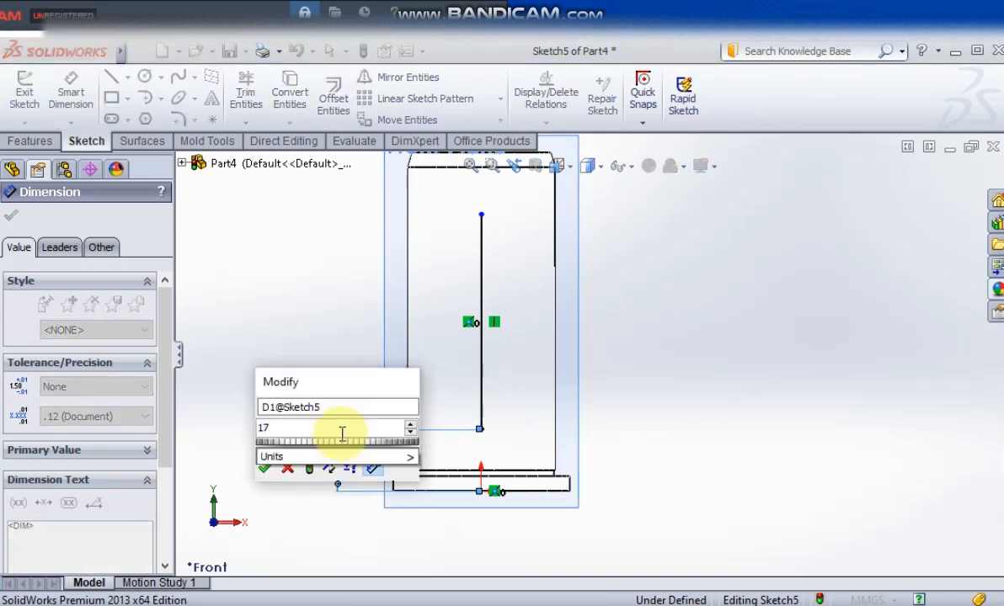
{"action": "key", "text": "Return"}
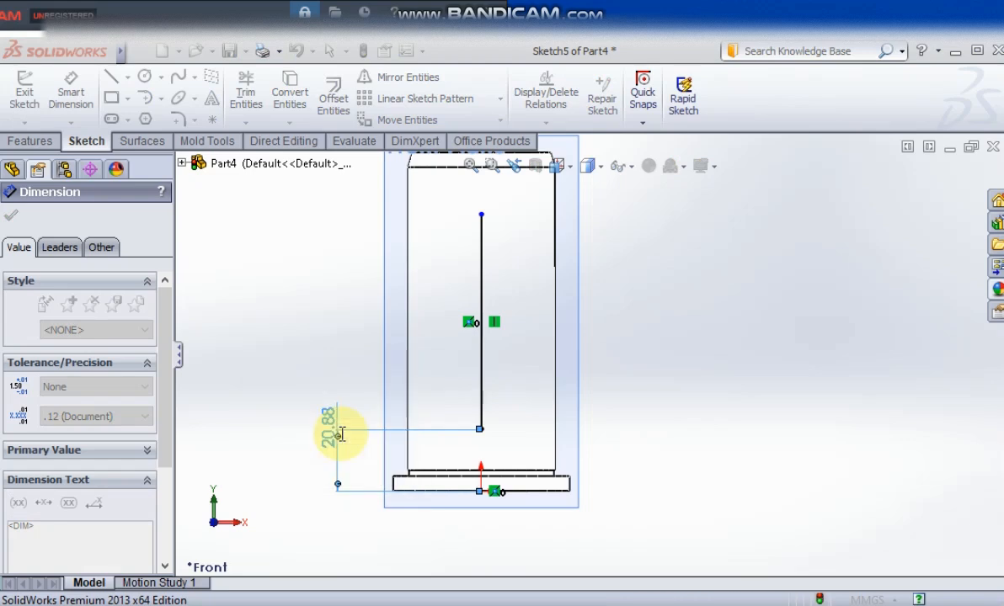
Dimension the axis line's length as 75 mm
{"action": "left_click", "coordinate": [479, 346]}
{"action": "left_click", "coordinate": [303, 347]}
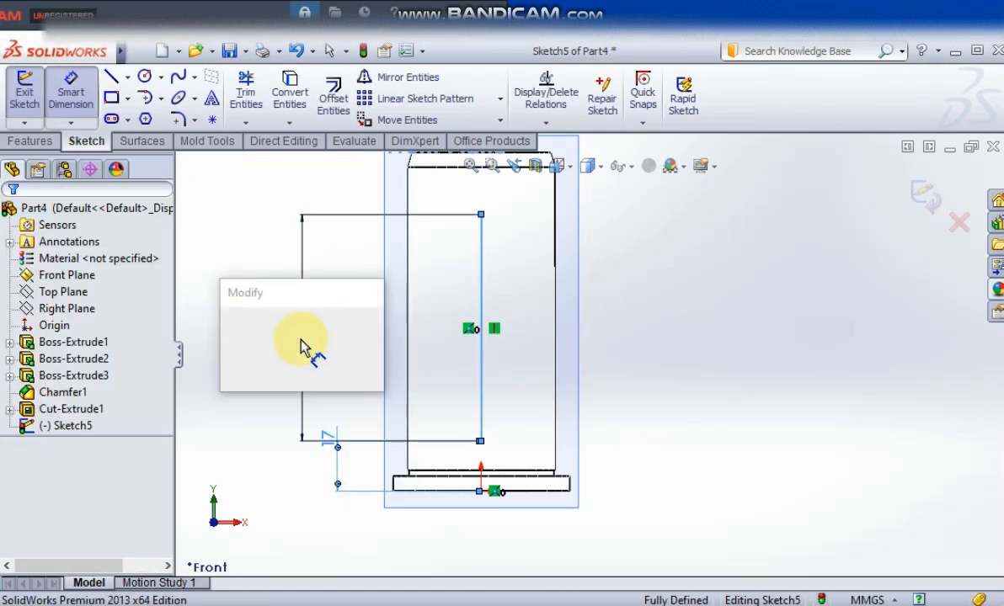
{"action": "type", "text": "75"}
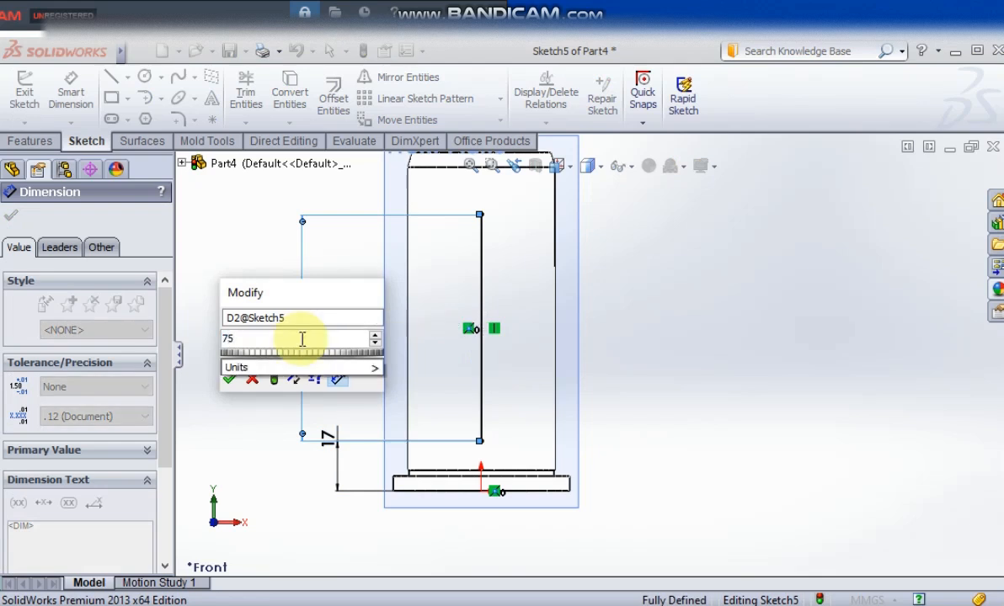
{"action": "key", "text": "Return"}
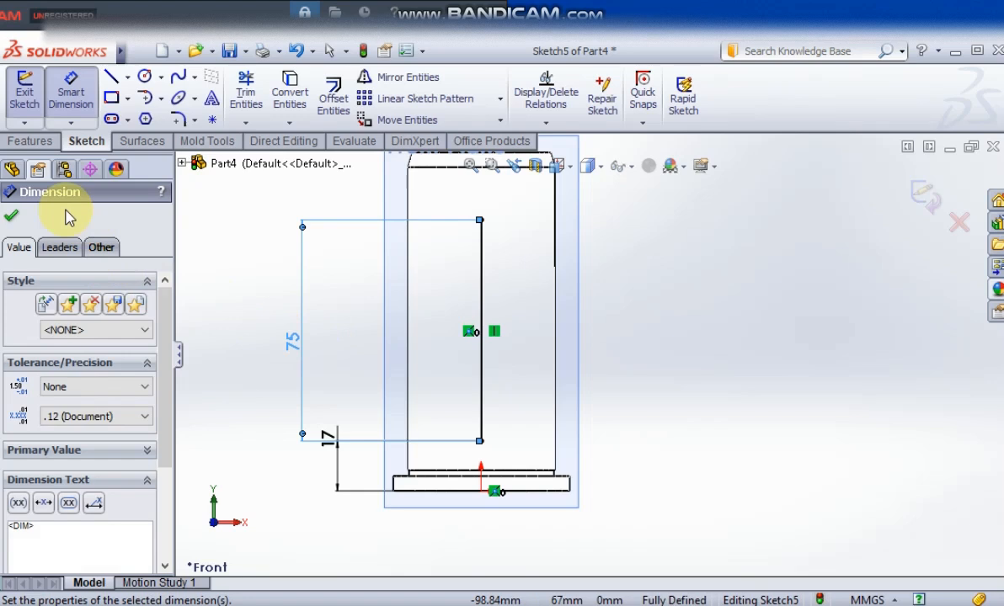
{"action": "left_click", "coordinate": [10, 216]}
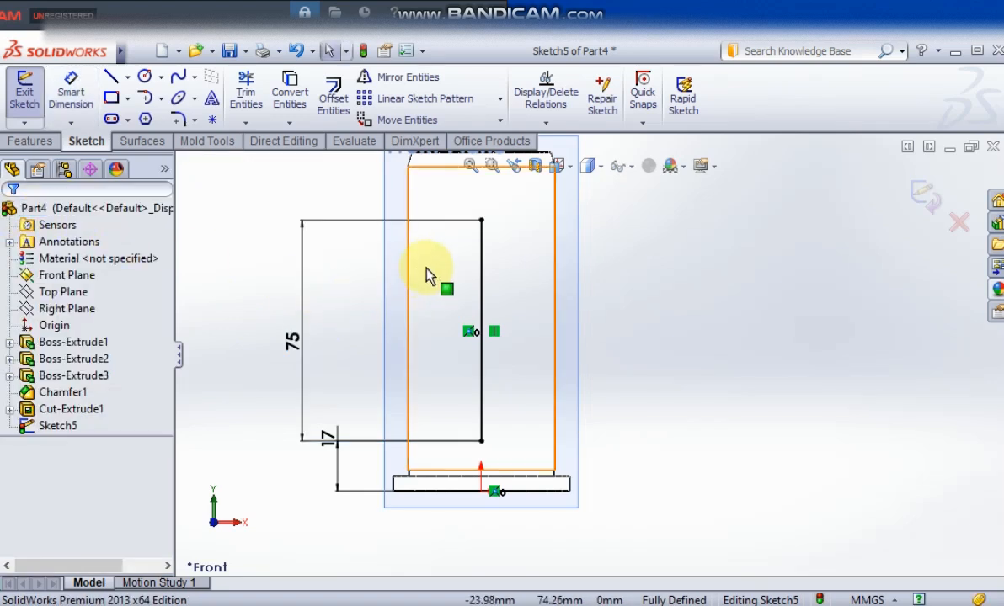
Offset the axis line 7 mm bi-directionally with arc cap ends to form a slot outline
{"action": "left_click", "coordinate": [480, 272]}
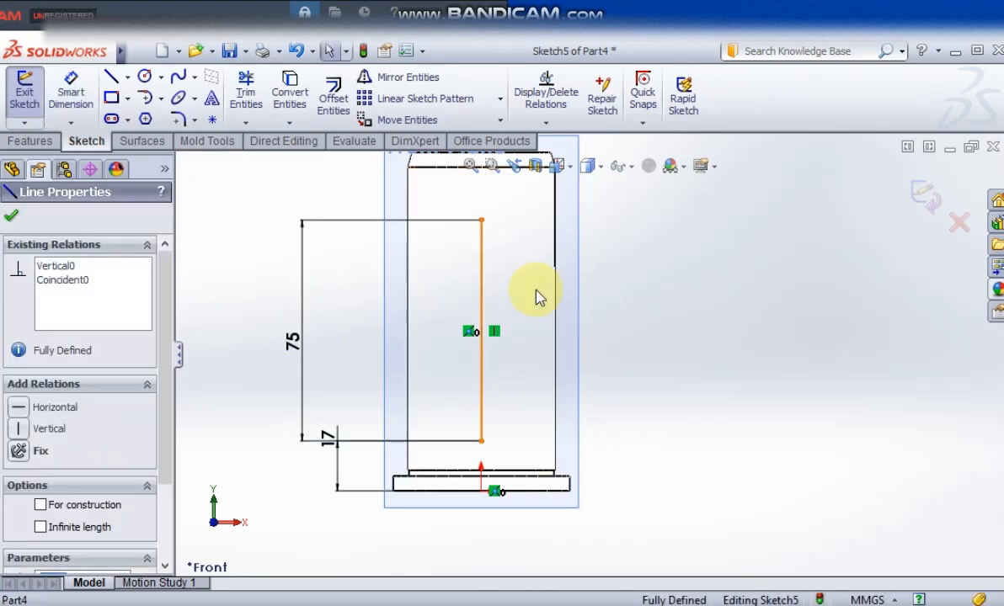
{"action": "left_click", "coordinate": [334, 99]}
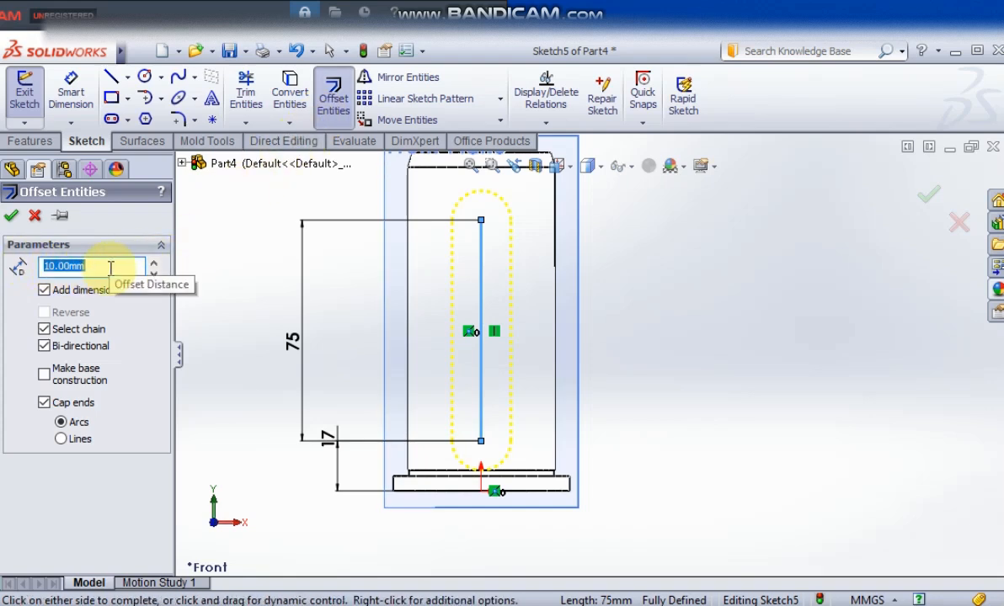
{"action": "type", "text": "7"}
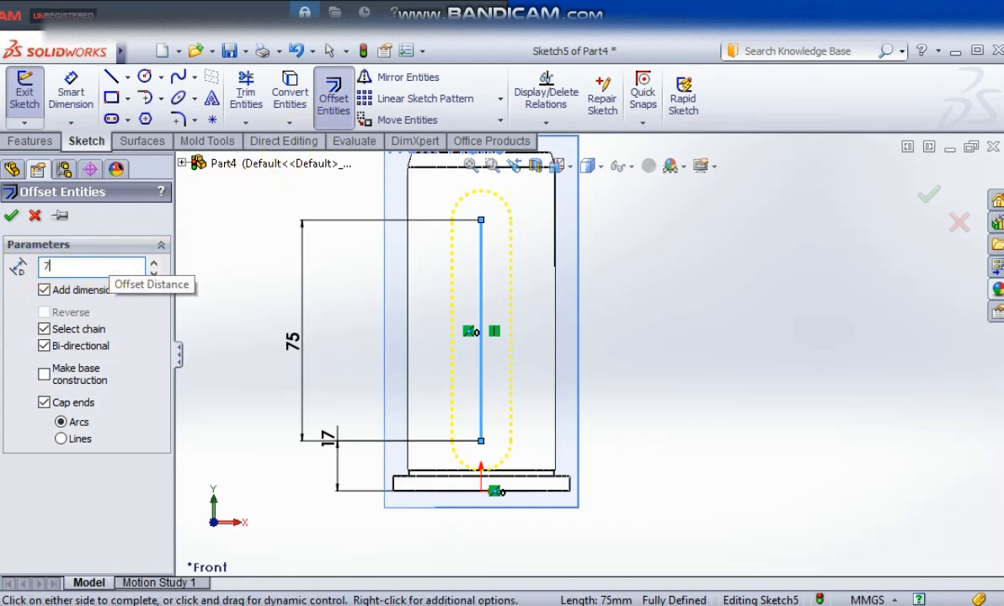
{"action": "key", "text": "Return"}
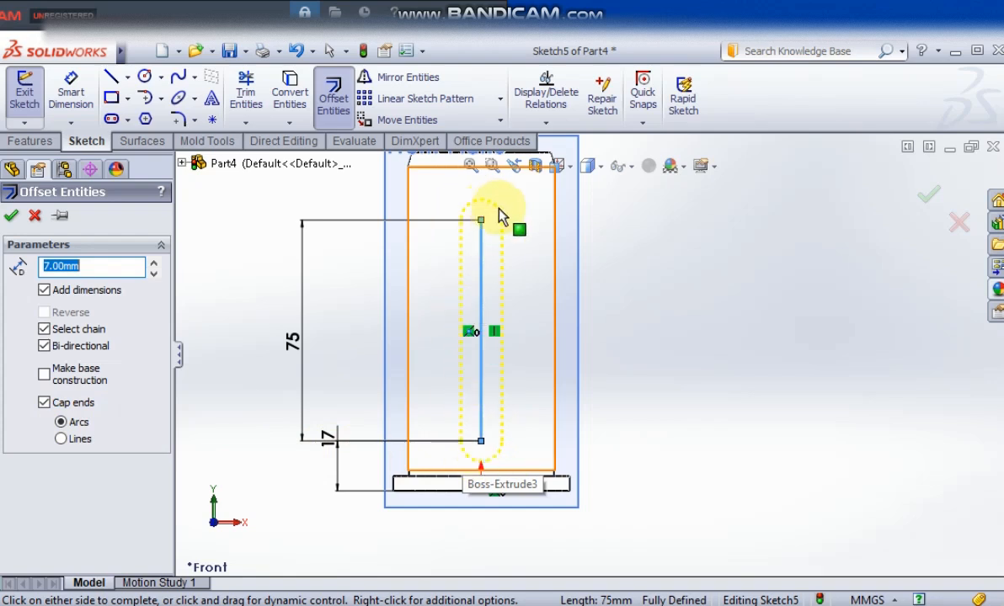
{"action": "left_click", "coordinate": [14, 219]}
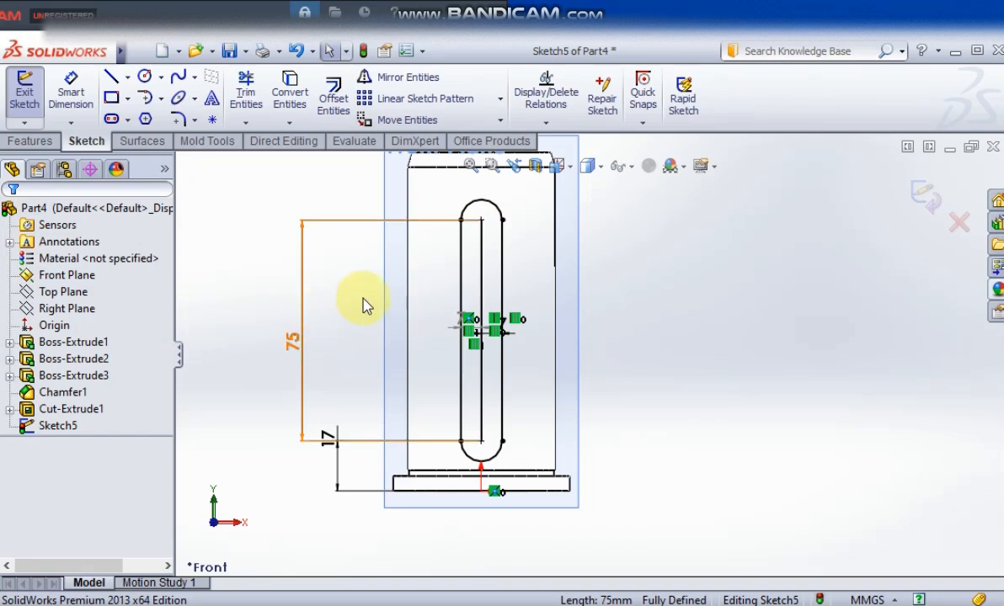
Delete the centre line inside the slot outline and exit the sketch
{"action": "left_click", "coordinate": [480, 283]}
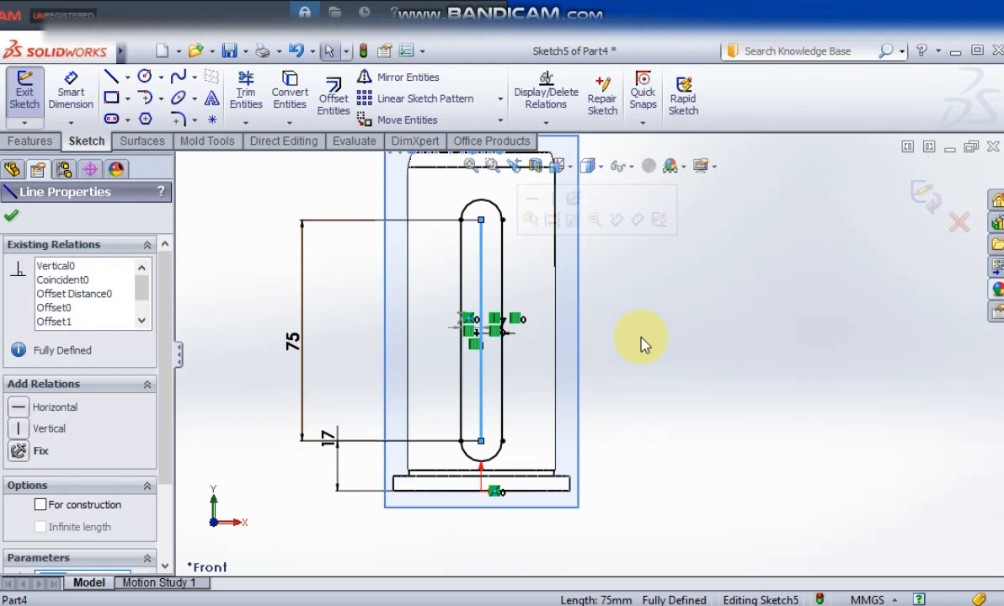
{"action": "key", "text": "Delete"}
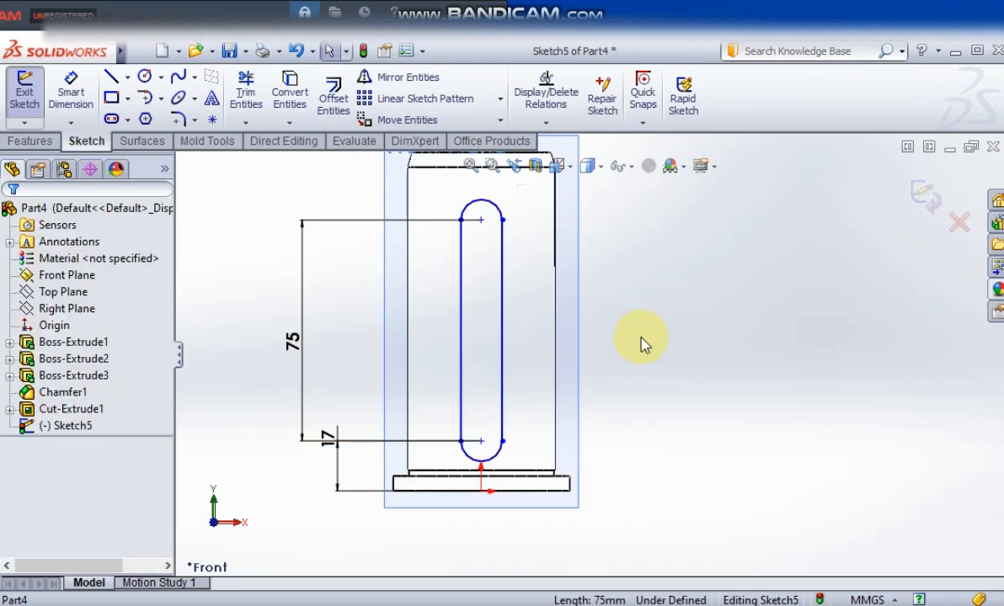
{"action": "left_click", "coordinate": [25, 97]}
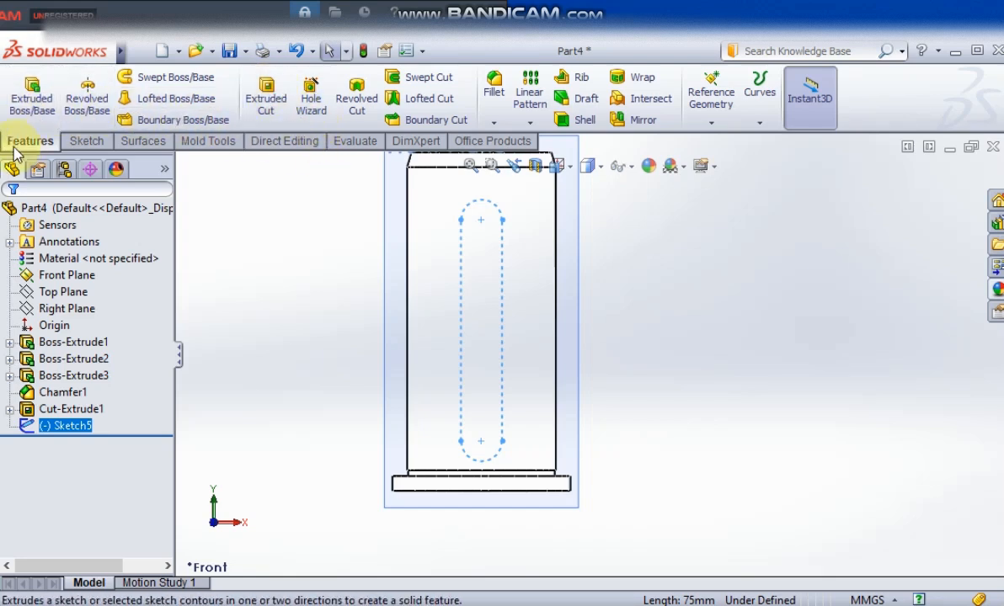
Set up a blind extruded cut of the slot profile, 108 mm deep, with the cut direction reversed
{"action": "left_click", "coordinate": [268, 93]}
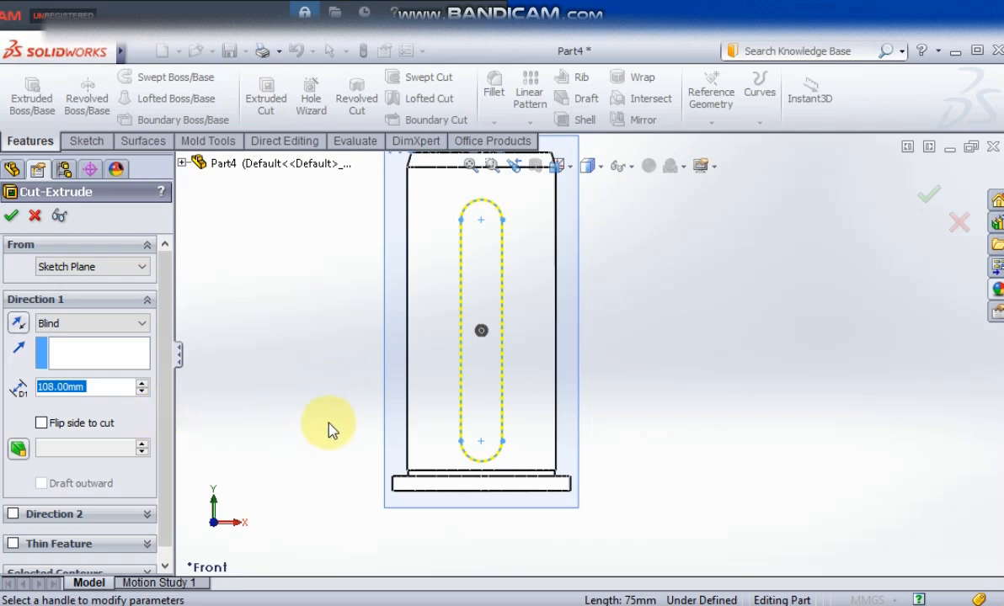
{"action": "middle_click_drag", "start_coordinate": [332, 425], "coordinate": [385, 435]}
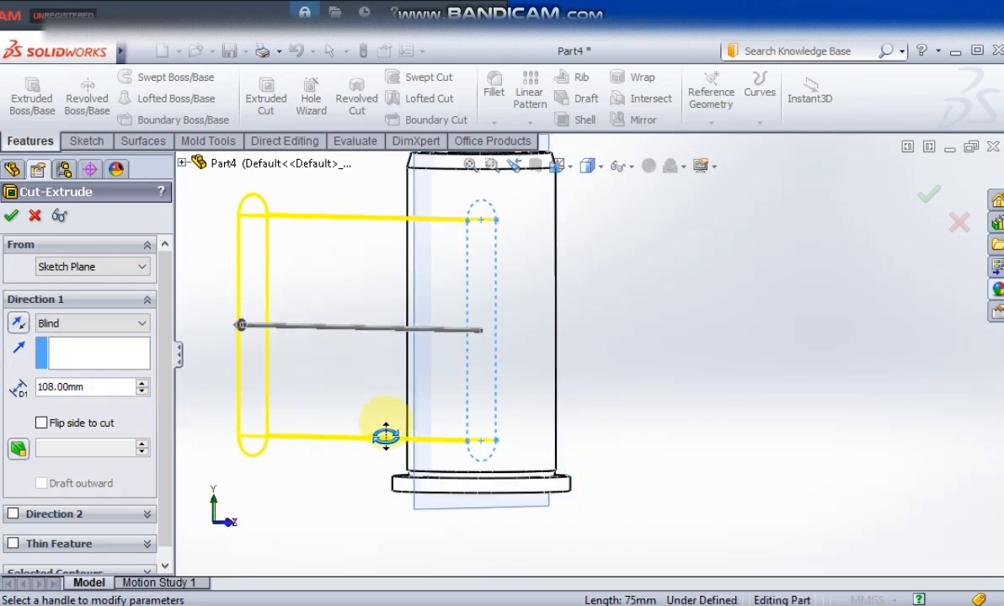
{"action": "left_click", "coordinate": [20, 326]}
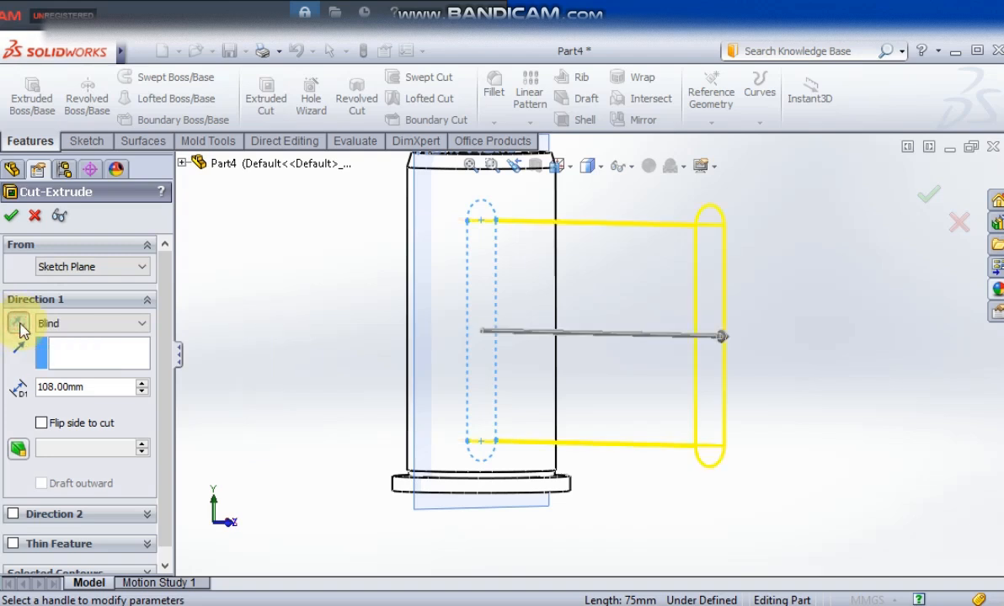
{"action": "left_click", "coordinate": [97, 325]}
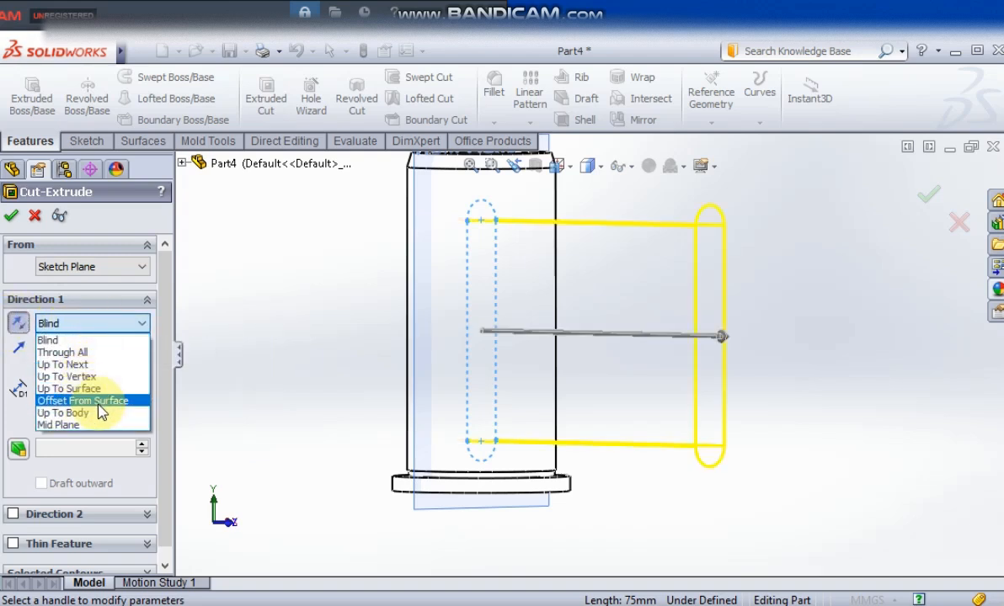
{"action": "left_click", "coordinate": [63, 413]}
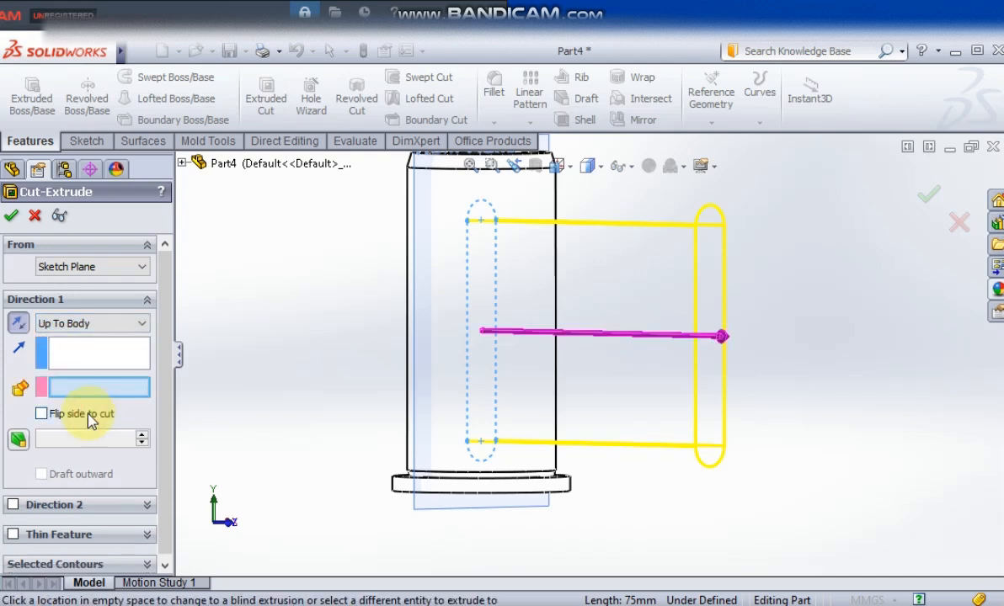
{"action": "left_click", "coordinate": [539, 418]}
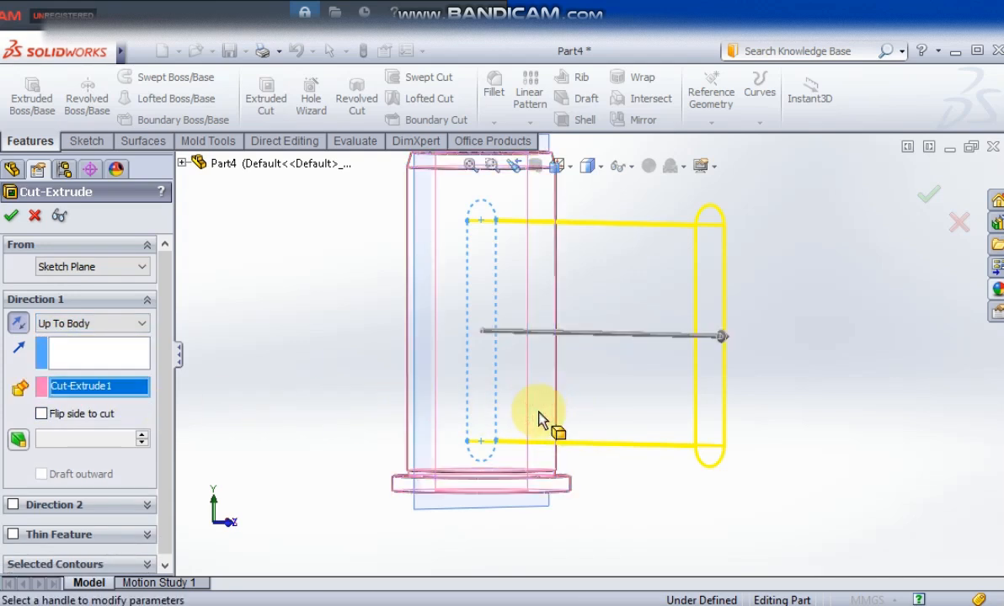
{"action": "left_click", "coordinate": [120, 327]}
{"action": "left_click", "coordinate": [112, 340]}
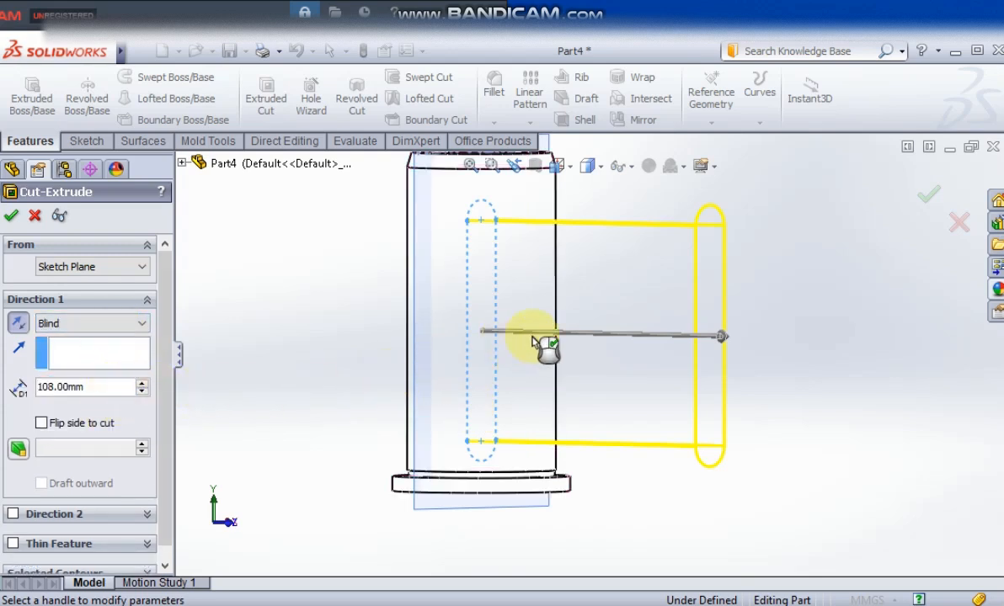
Complete the blind slot cut through the cylinder wall and set the display style to Shaded With Edges
{"action": "left_click", "coordinate": [11, 216]}
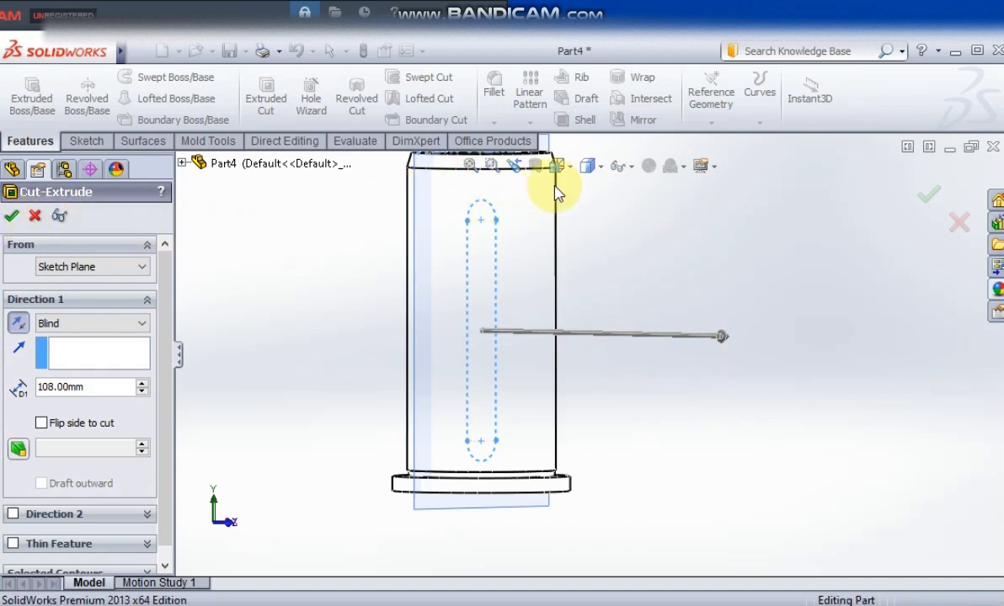
{"action": "left_click", "coordinate": [600, 168]}
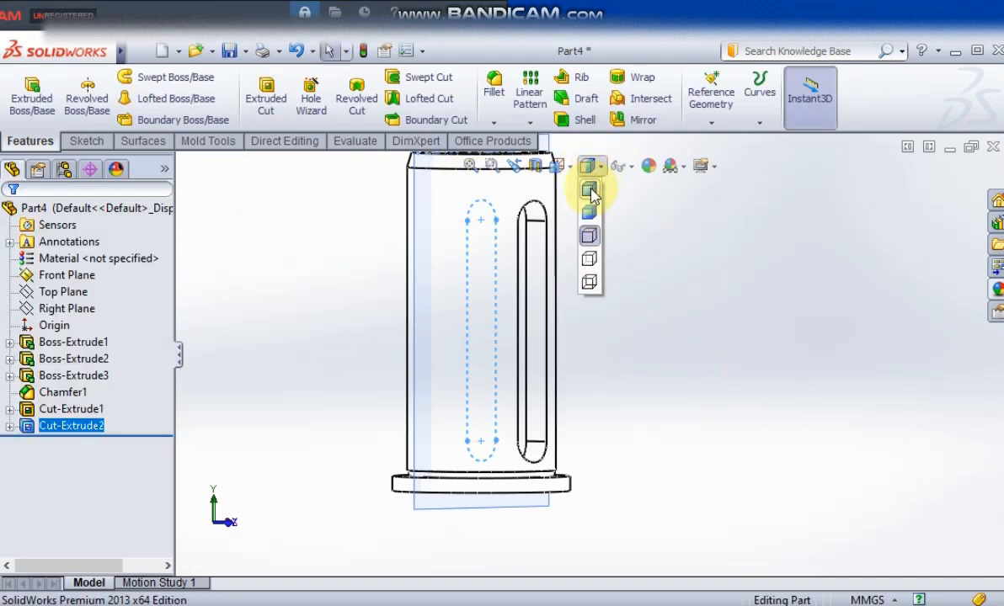
{"action": "left_click", "coordinate": [590, 193]}
Set up a distance-distance chamfer with both distances at 1 mm
{"action": "mouse_move", "coordinate": [647, 313]}
{"action": "middle_mouse_down"}
{"action": "mouse_move", "coordinate": [601, 353]}
{"action": "mouse_move", "coordinate": [624, 477]}
{"action": "mouse_move", "coordinate": [658, 379]}
{"action": "mouse_move", "coordinate": [607, 276]}
{"action": "mouse_move", "coordinate": [570, 365]}
{"action": "mouse_move", "coordinate": [601, 365]}
{"action": "mouse_move", "coordinate": [598, 327]}
{"action": "mouse_move", "coordinate": [620, 335]}
{"action": "mouse_move", "coordinate": [644, 390]}
{"action": "mouse_move", "coordinate": [667, 406]}
{"action": "mouse_move", "coordinate": [638, 318]}
{"action": "mouse_move", "coordinate": [598, 352]}
{"action": "mouse_move", "coordinate": [632, 308]}
{"action": "middle_mouse_up"}
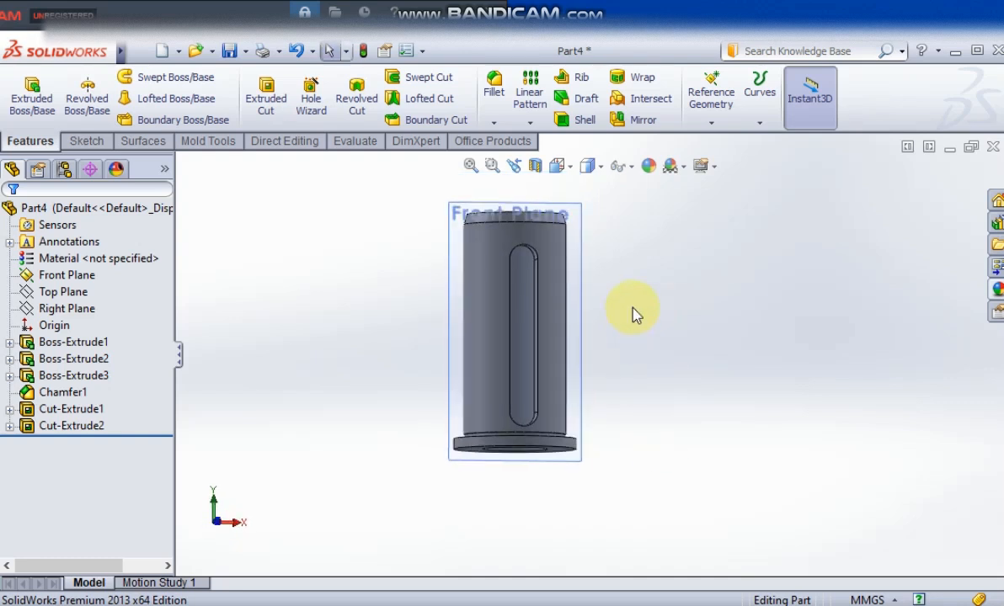
{"action": "scroll", "coordinate": [537, 295], "scroll_direction": "down", "scroll_amount": 2}
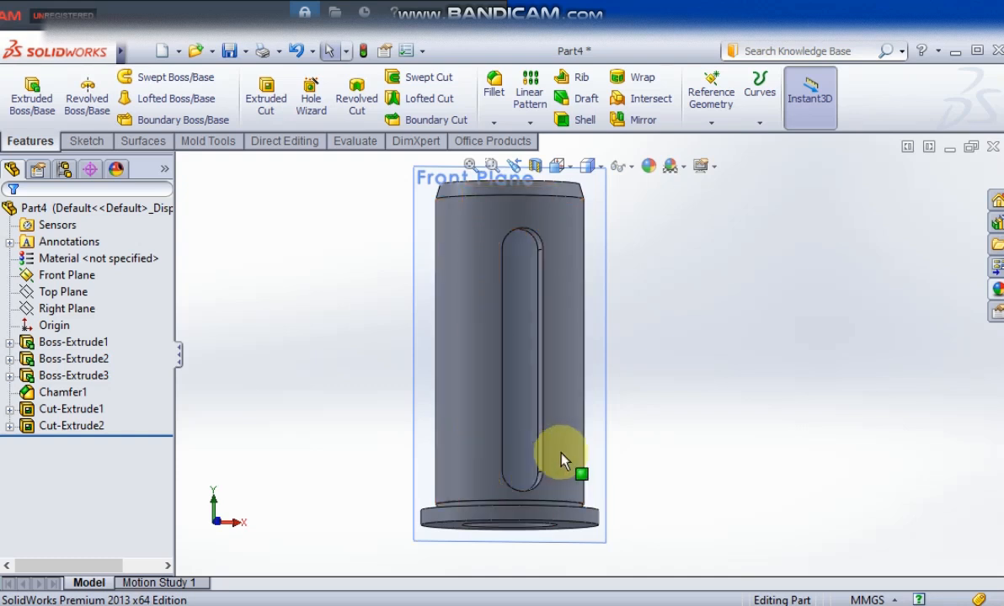
{"action": "left_click", "coordinate": [474, 192]}
{"action": "left_click", "coordinate": [494, 123]}
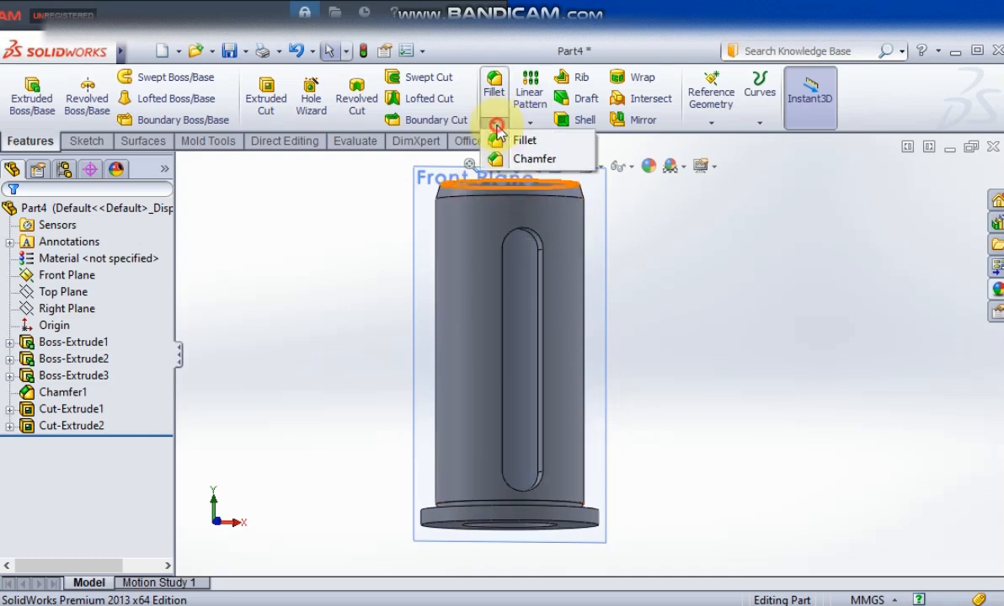
{"action": "left_click", "coordinate": [534, 159]}
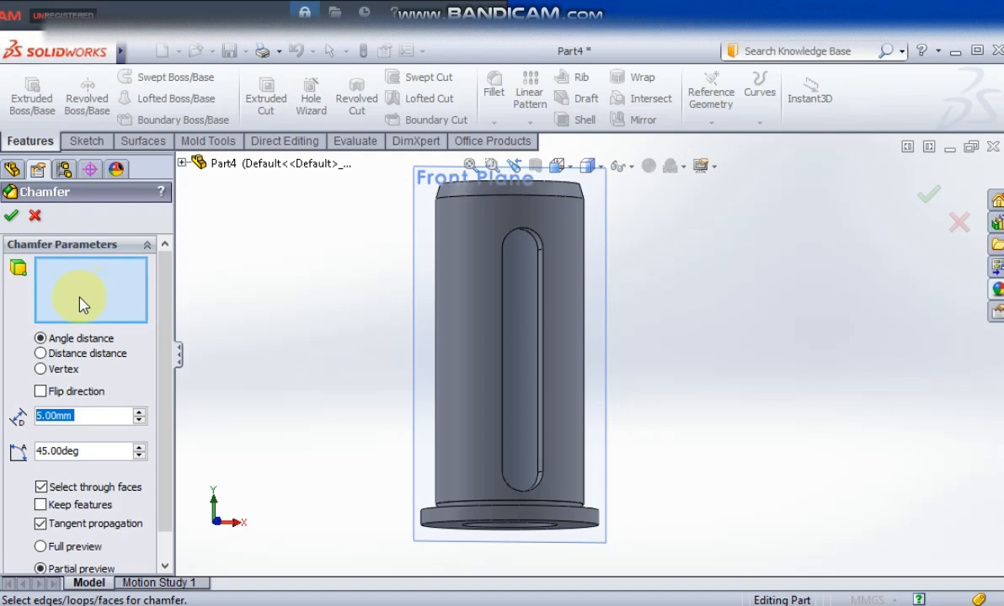
{"action": "left_click", "coordinate": [40, 354]}
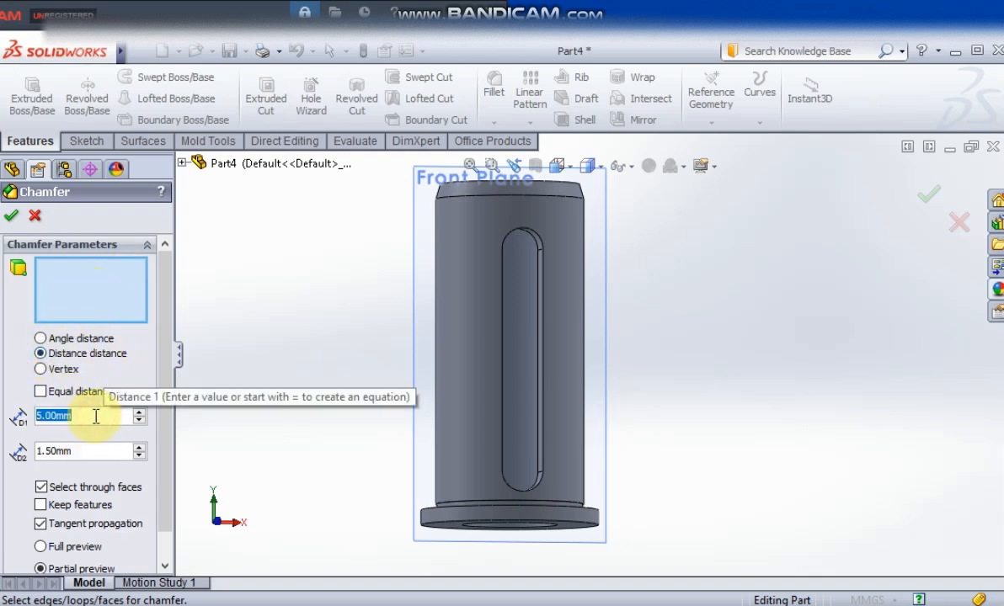
{"action": "type", "text": "1"}
{"action": "key", "text": "Return"}
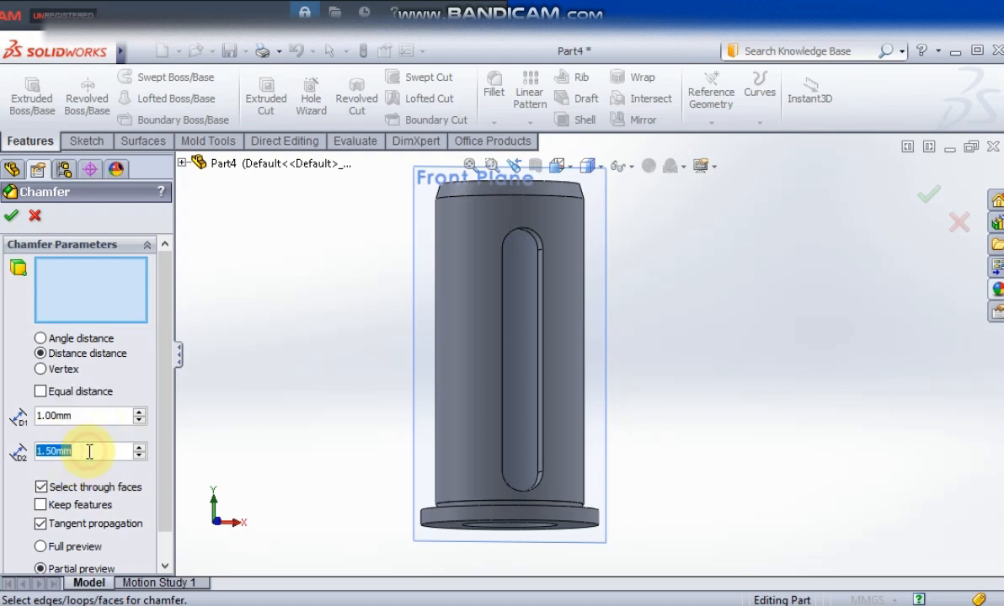
{"action": "type", "text": "1"}
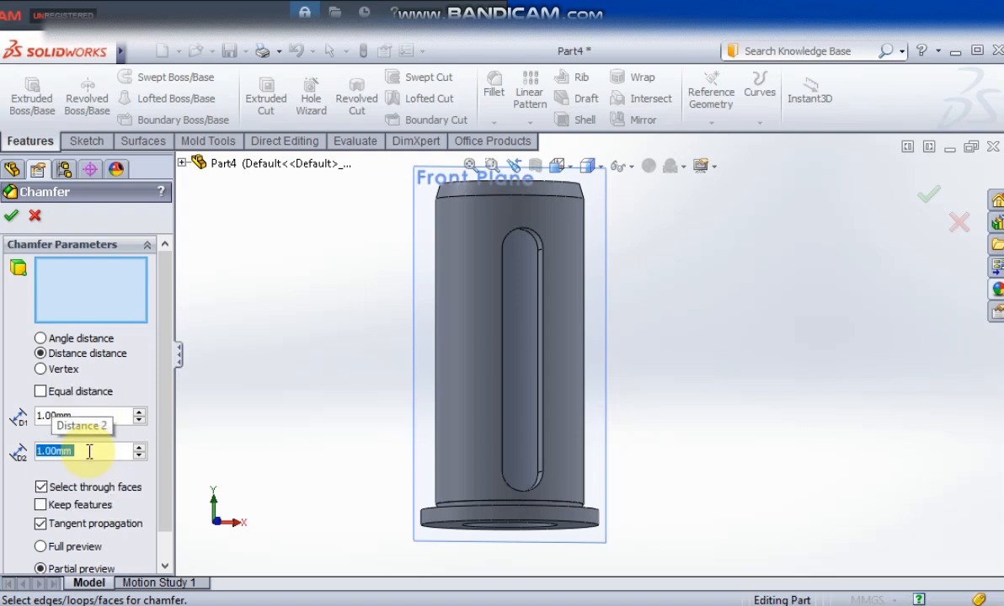
Apply the chamfer to the slot's outer rim, covering both end arcs and both long straight edges
{"action": "scroll", "coordinate": [572, 236], "scroll_direction": "down", "scroll_amount": 5}
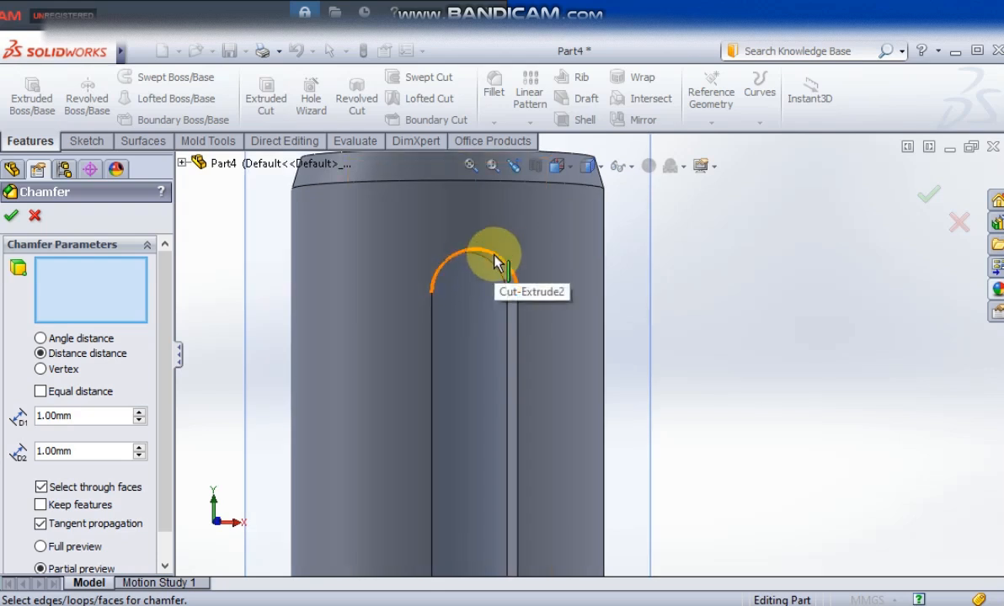
{"action": "left_click", "coordinate": [497, 264]}
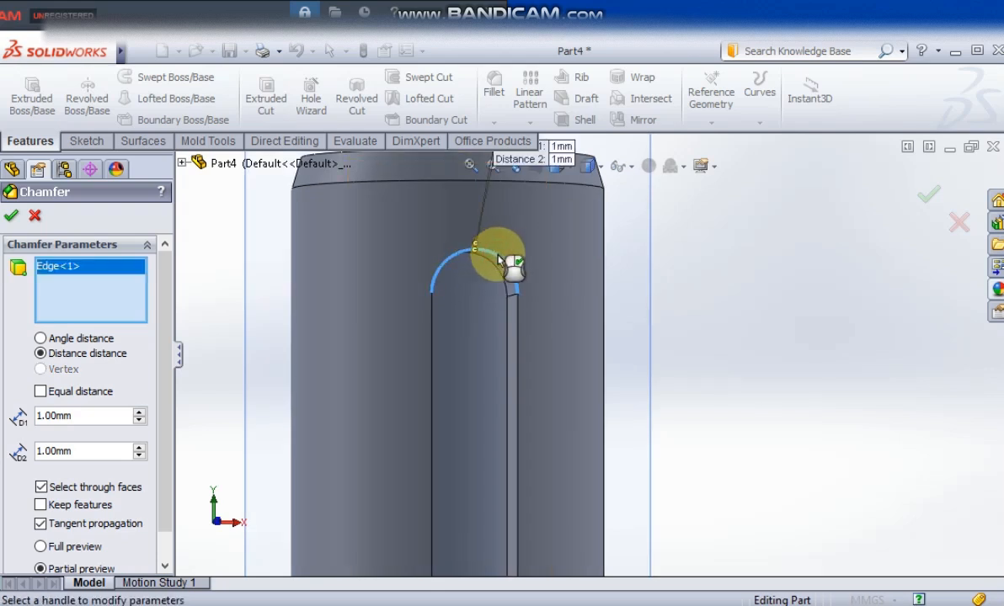
{"action": "left_click", "coordinate": [517, 337]}
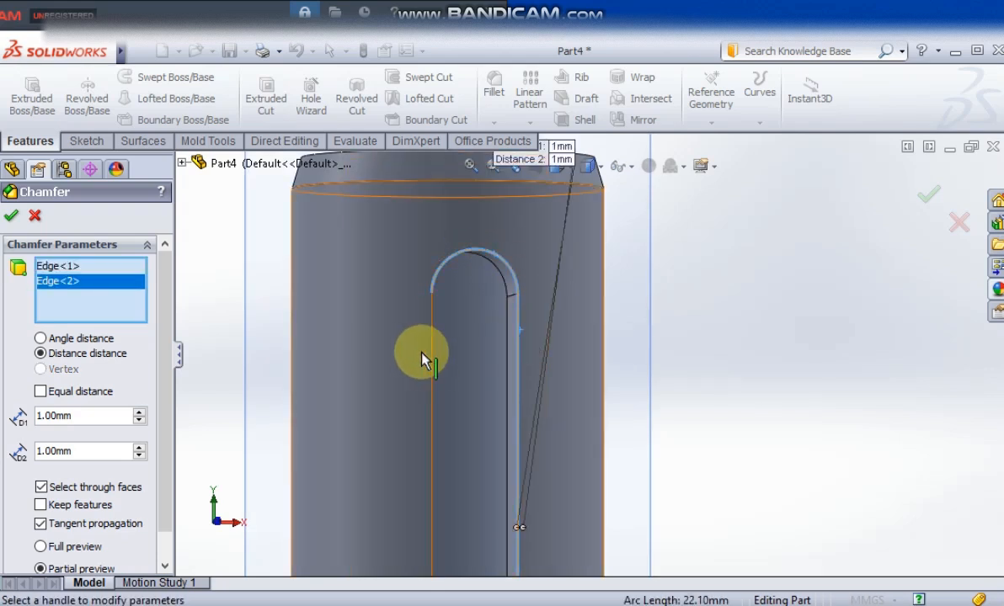
{"action": "left_click", "coordinate": [425, 353]}
{"action": "scroll", "coordinate": [449, 364], "scroll_direction": "up", "scroll_amount": 5}
{"action": "scroll", "coordinate": [552, 522], "scroll_direction": "down", "scroll_amount": 8}
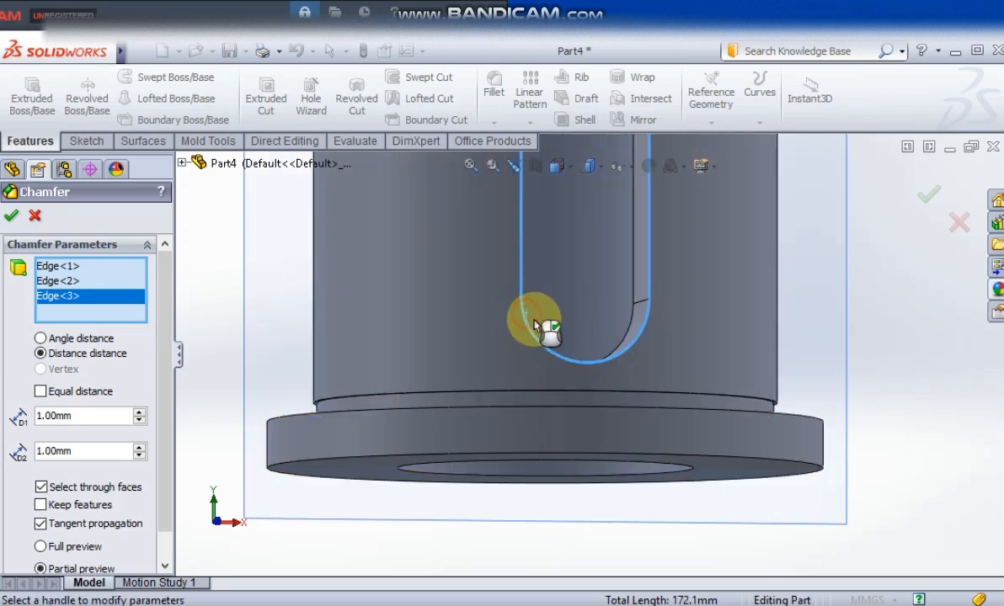
{"action": "left_click", "coordinate": [456, 384]}
{"action": "middle_click_drag", "start_coordinate": [710, 368], "coordinate": [677, 368]}
{"action": "scroll", "coordinate": [589, 353], "scroll_direction": "up", "scroll_amount": 3}
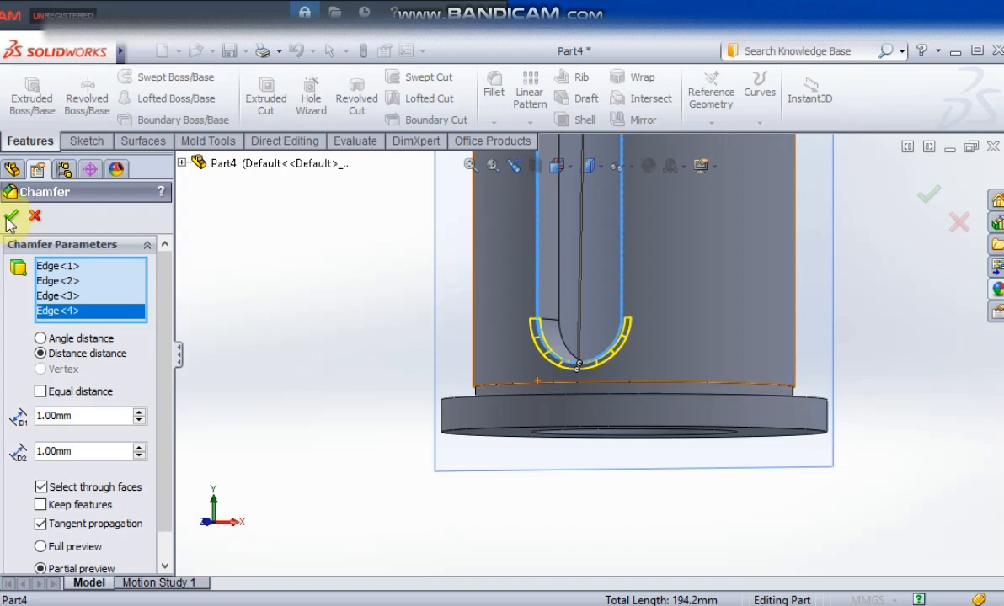
{"action": "left_click", "coordinate": [10, 214]}
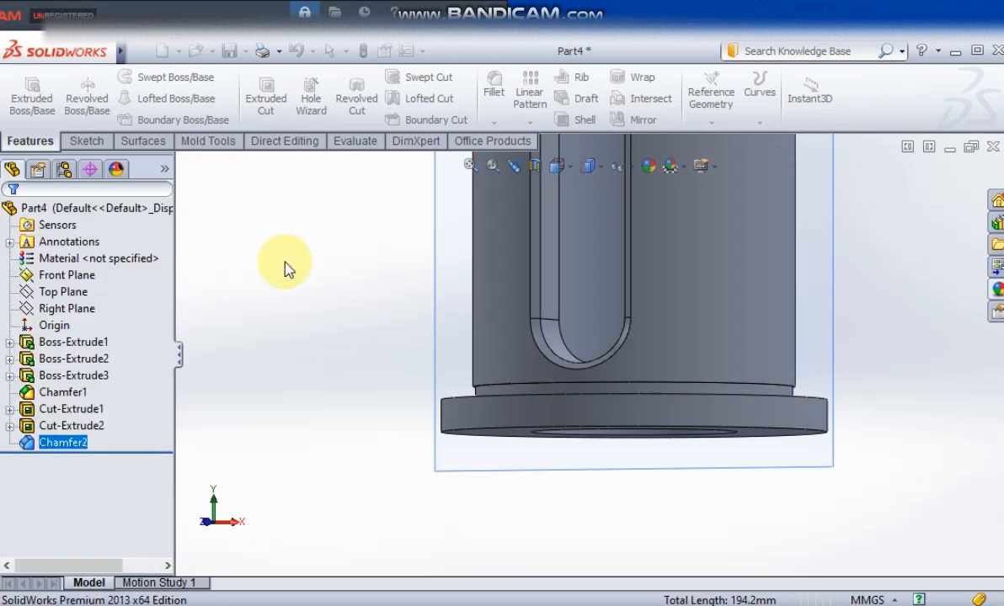
{"action": "scroll", "coordinate": [334, 332], "scroll_direction": "up", "scroll_amount": 3}
{"action": "middle_click_drag", "start_coordinate": [705, 303], "coordinate": [766, 363]}
{"action": "scroll", "coordinate": [803, 310], "scroll_direction": "up", "scroll_amount": 3}
{"action": "middle_click_drag", "start_coordinate": [802, 310], "coordinate": [782, 251]}
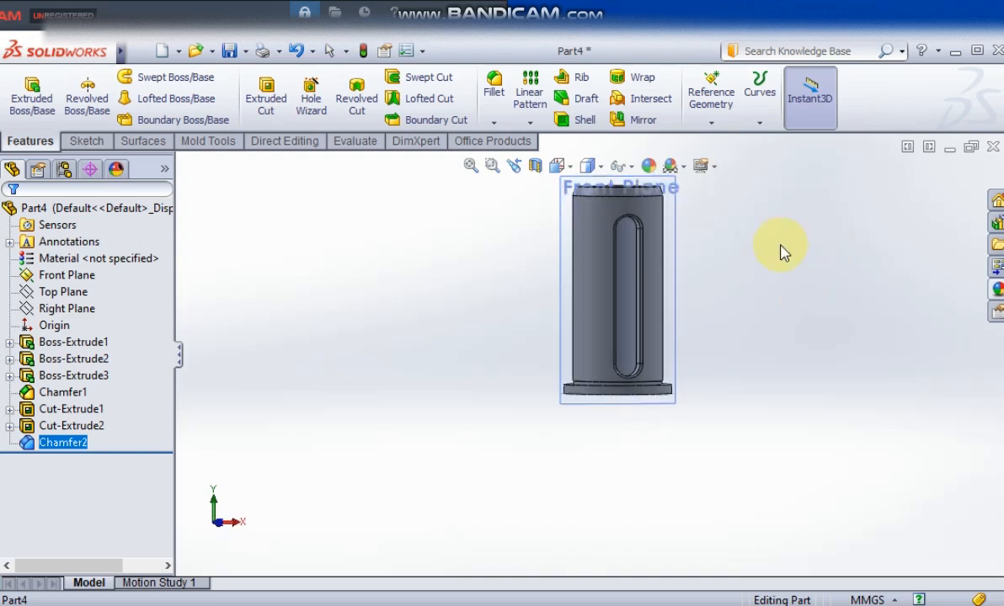
Hide the Front Plane in the model view
{"action": "left_click", "coordinate": [70, 278]}
{"action": "right_click", "coordinate": [70, 277]}
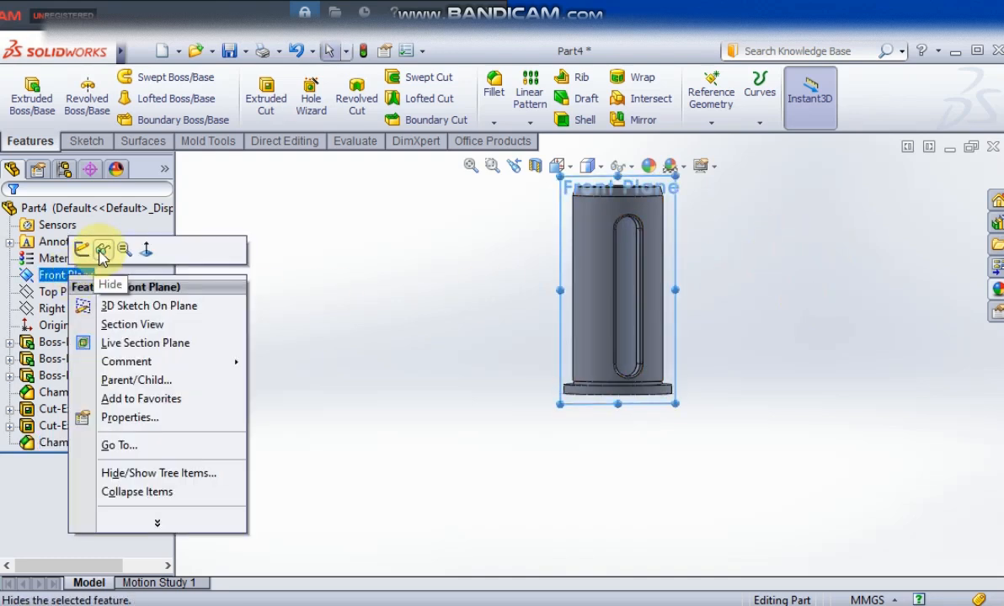
{"action": "left_click", "coordinate": [103, 250]}
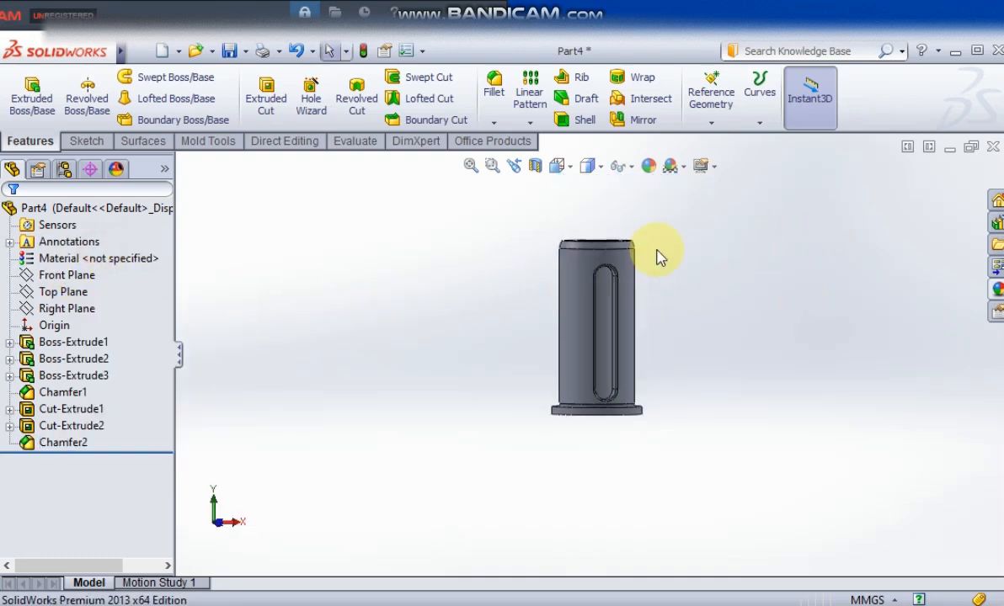
Apply the matte steel appearance to all boss extrudes, cut extrudes and chamfers of the part
{"action": "scroll", "coordinate": [652, 257], "scroll_direction": "down", "scroll_amount": 3}
{"action": "scroll", "coordinate": [688, 406], "scroll_direction": "up", "scroll_amount": 1}
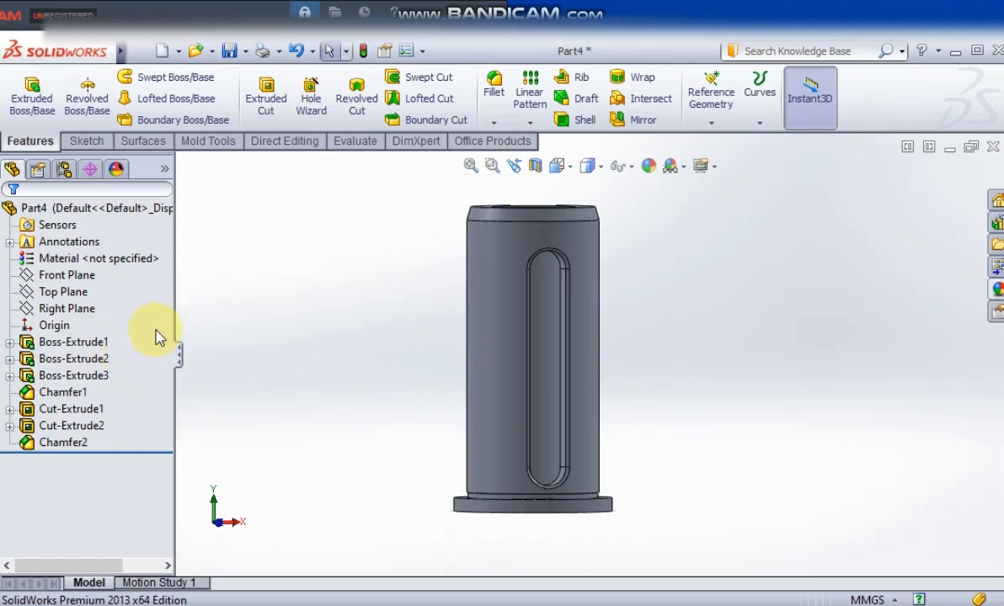
{"action": "left_click_drag", "start_coordinate": [156, 332], "coordinate": [140, 389]}
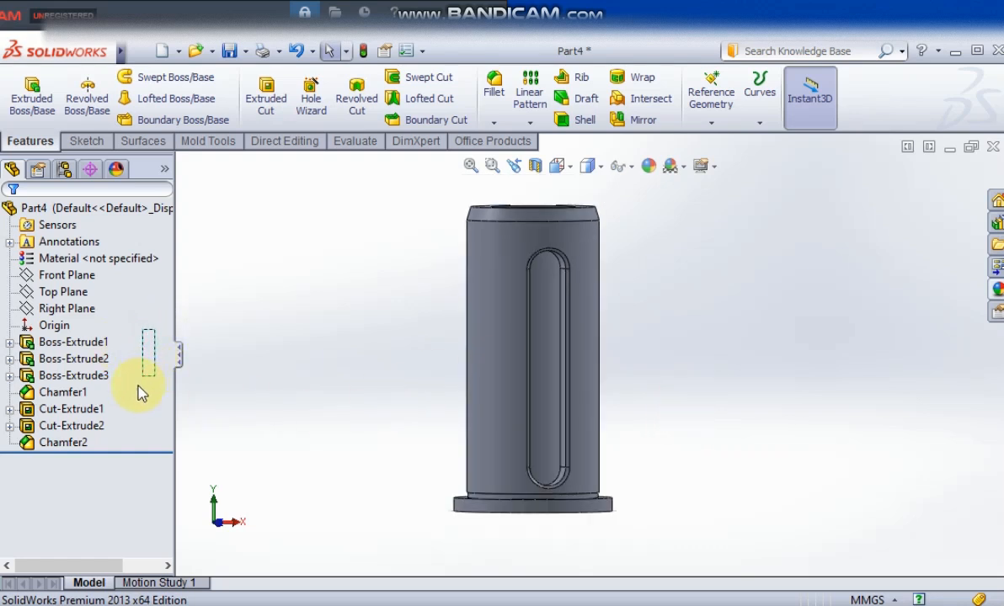
{"action": "left_click_drag", "start_coordinate": [84, 463], "coordinate": [84, 463]}
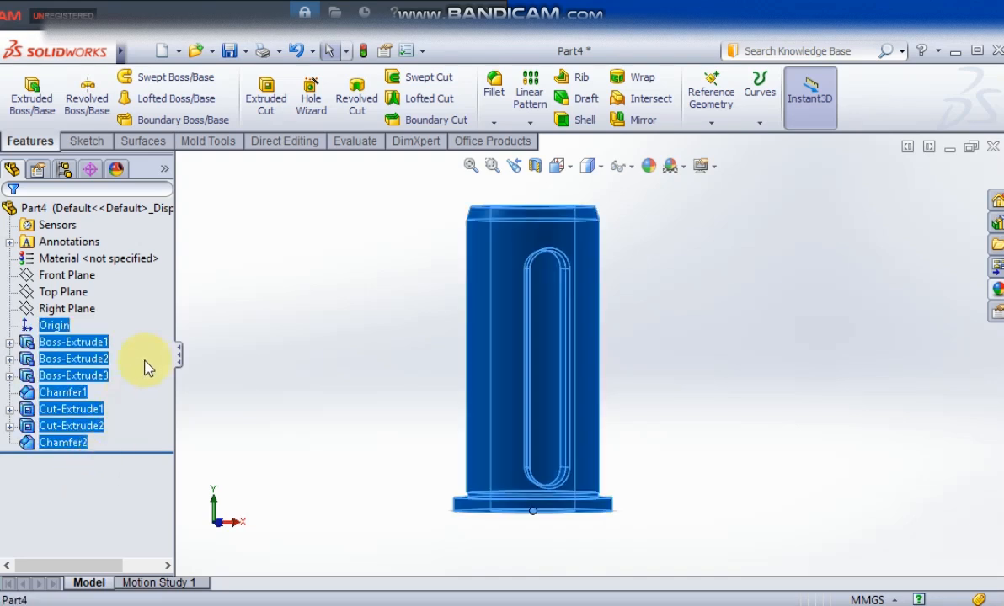
{"action": "right_click", "coordinate": [75, 362]}
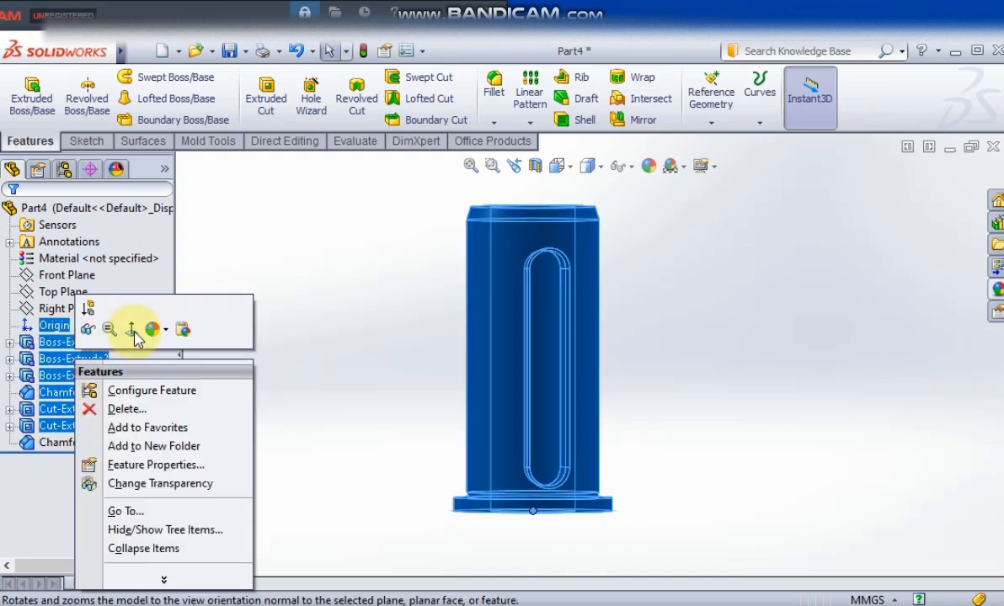
{"action": "left_click", "coordinate": [155, 331]}
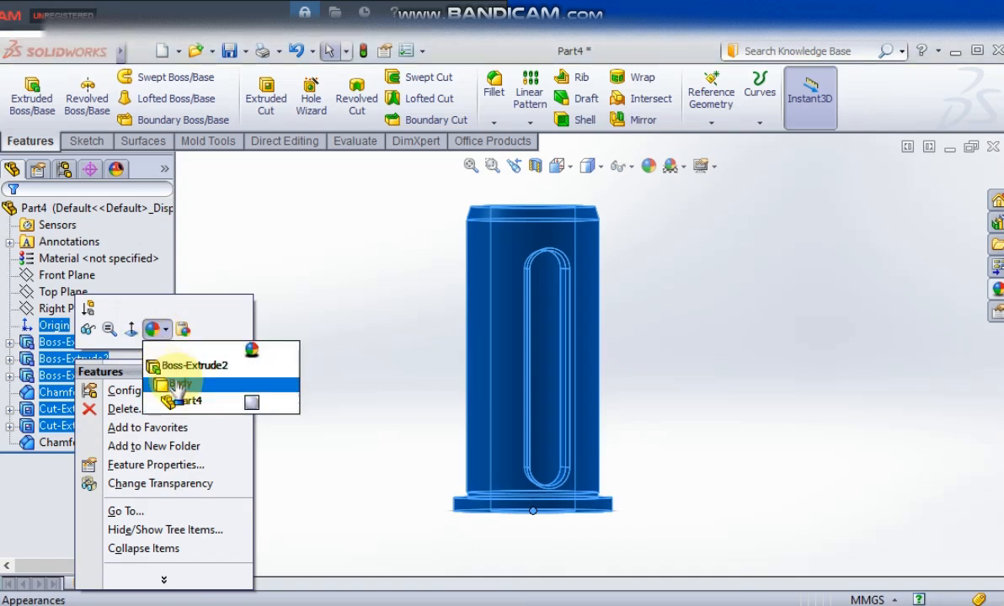
{"action": "left_click", "coordinate": [171, 362]}
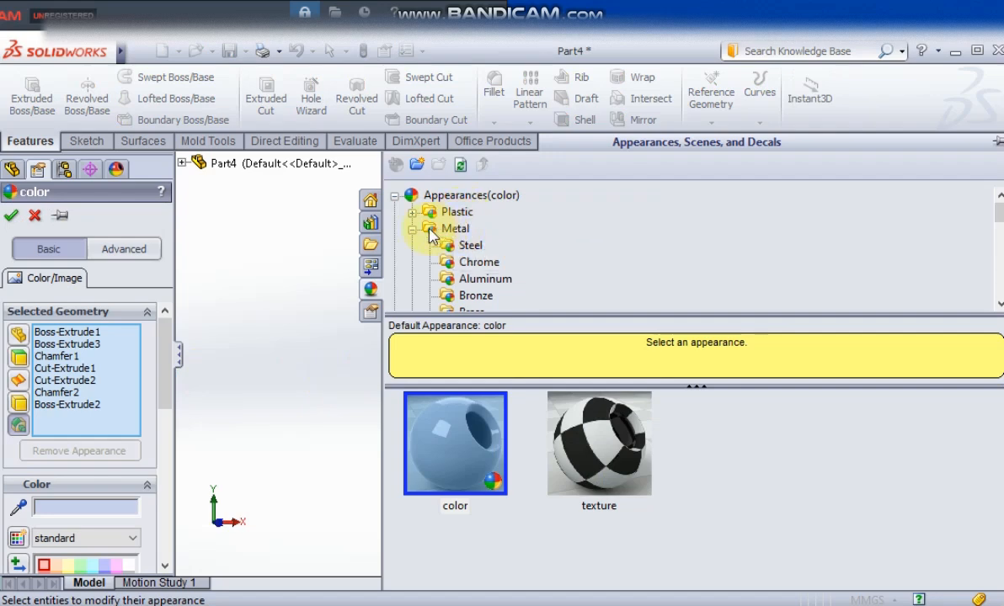
{"action": "left_click", "coordinate": [469, 246]}
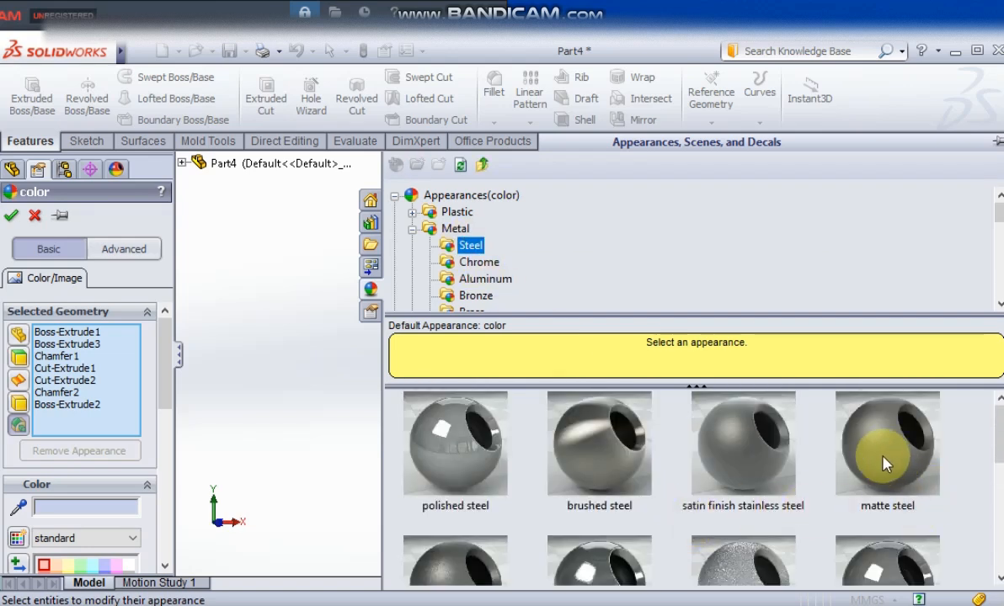
{"action": "left_click", "coordinate": [894, 470]}
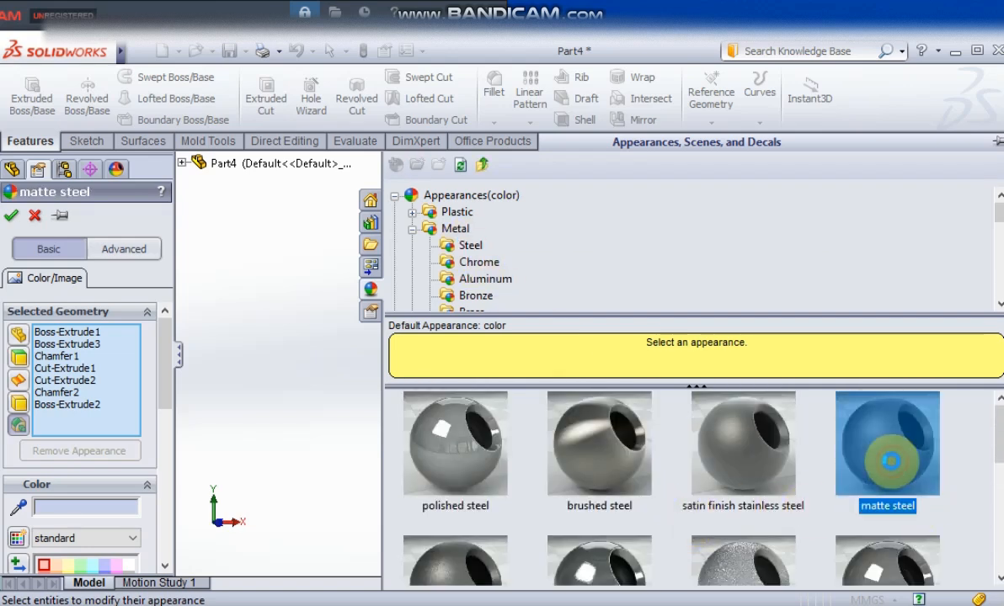
{"action": "left_click", "coordinate": [12, 216]}
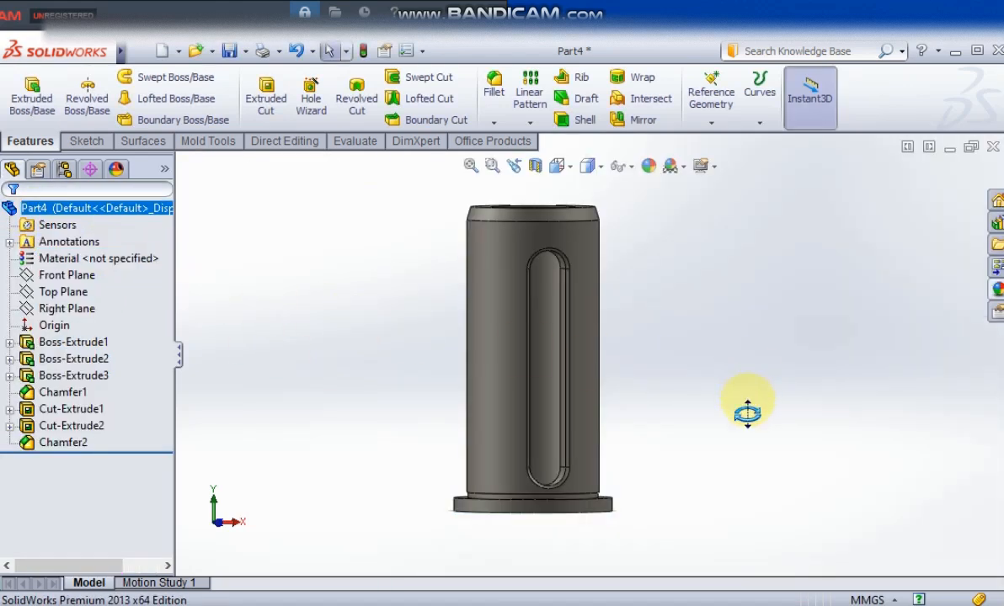
Examine the chamfered slot, through bore and base flange of the steel part from several angles
{"action": "middle_click_drag", "start_coordinate": [747, 412], "coordinate": [754, 331]}
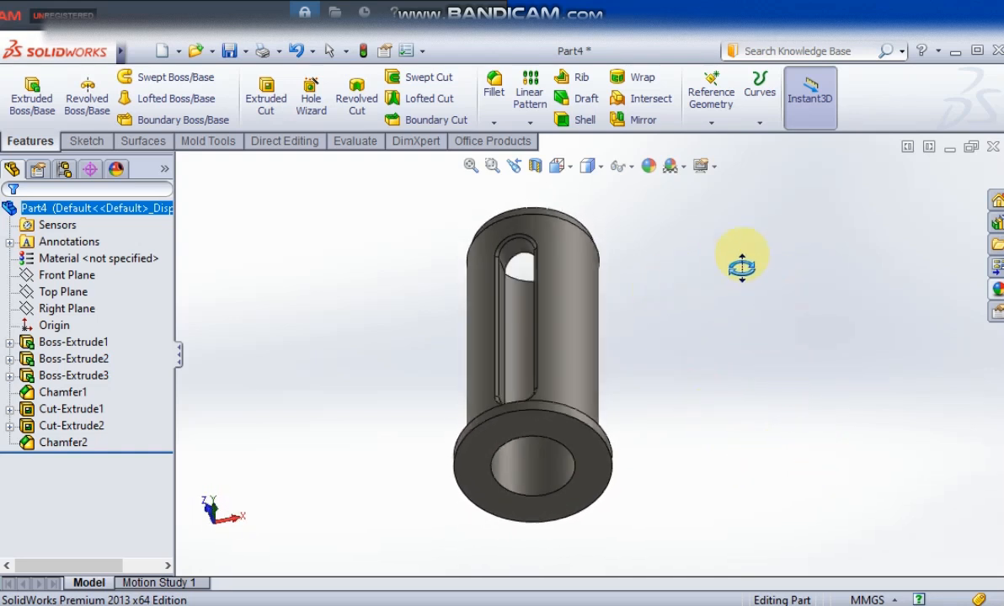
{"action": "middle_click_drag", "start_coordinate": [741, 267], "coordinate": [861, 399]}
{"action": "middle_click_drag", "start_coordinate": [698, 380], "coordinate": [764, 382]}
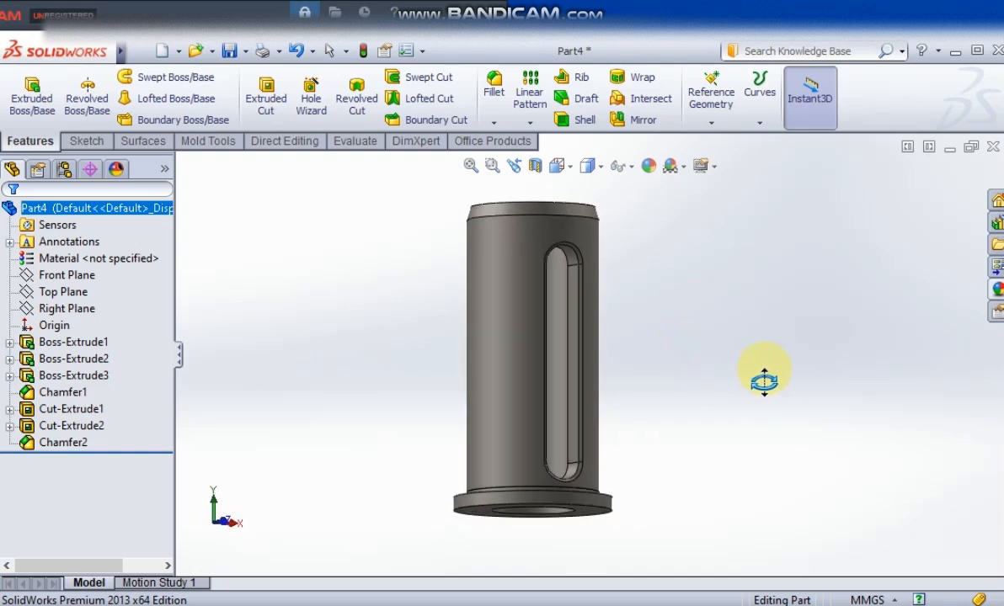
{"action": "scroll", "coordinate": [709, 364], "scroll_direction": "down", "scroll_amount": 2}
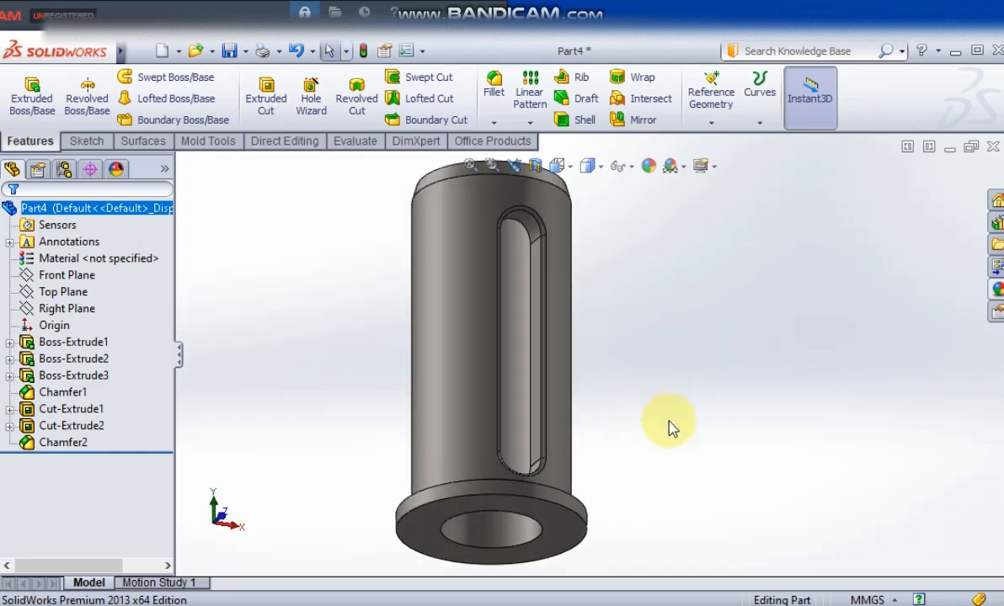
{"action": "middle_click_drag", "start_coordinate": [669, 463], "coordinate": [664, 425]}
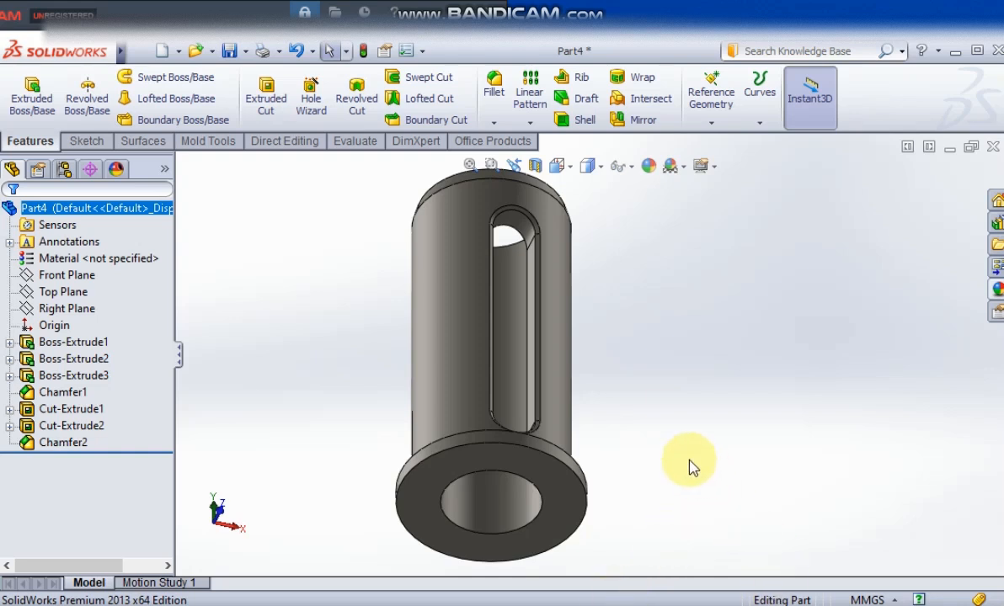
{"action": "middle_click_drag", "start_coordinate": [682, 446], "coordinate": [703, 534]}
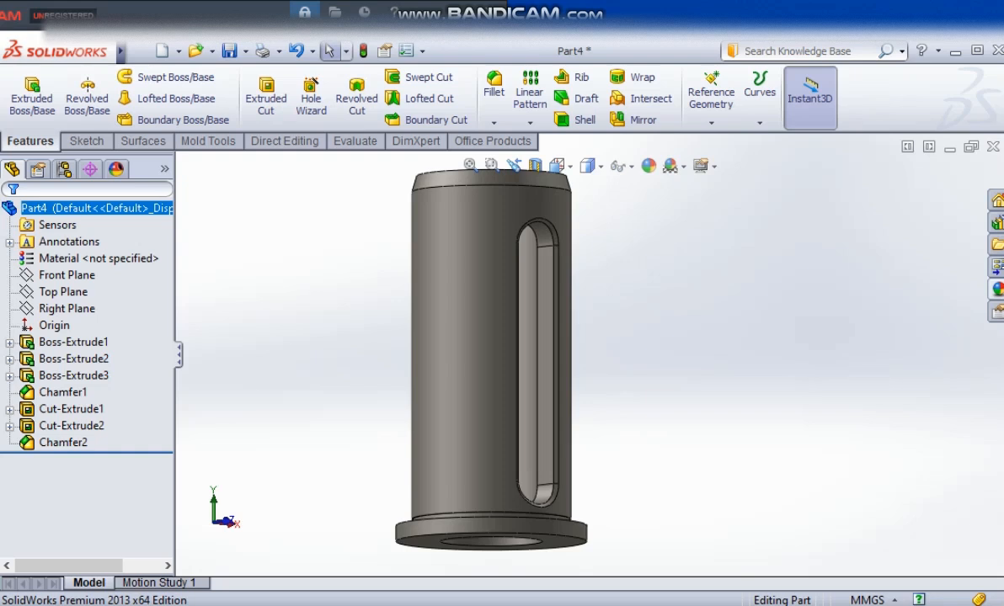
{"action": "middle_click_drag", "start_coordinate": [642, 514], "coordinate": [800, 457]}
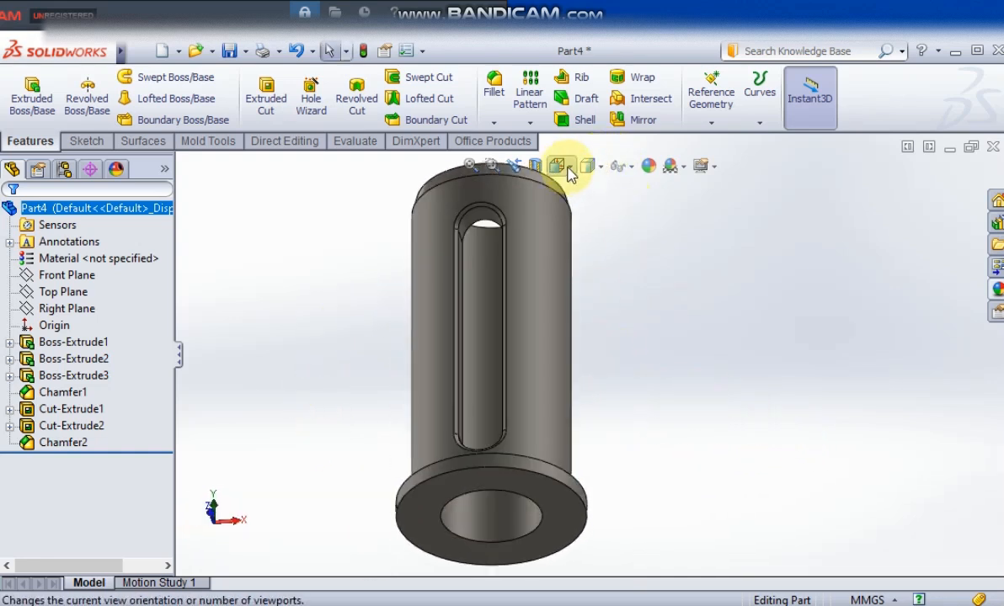
Show the part in isometric view and open the choice of isometric, dimetric and trimetric orientations
{"action": "key", "text": "ctrl+7"}
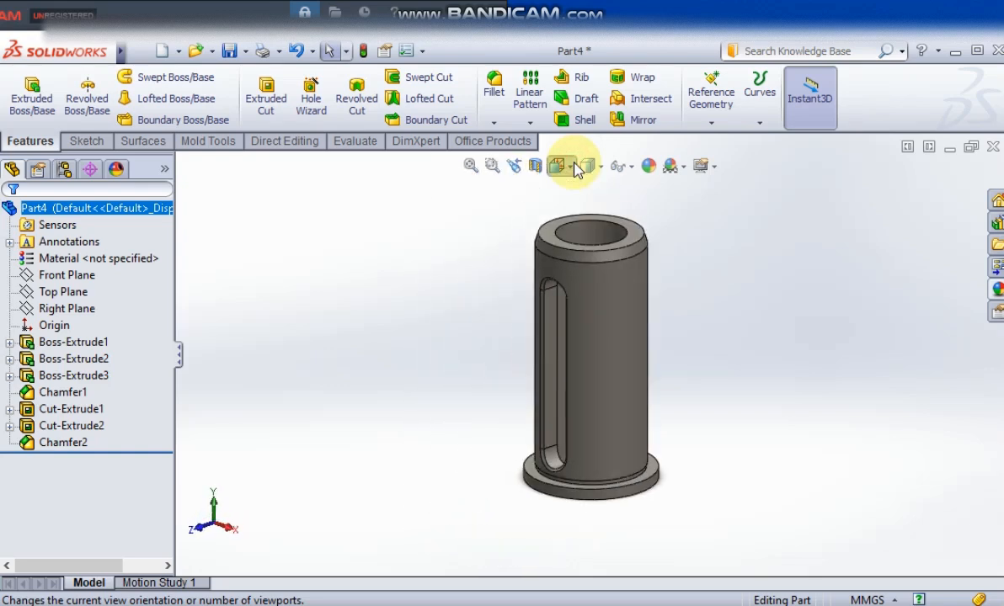
{"action": "left_click", "coordinate": [576, 168]}
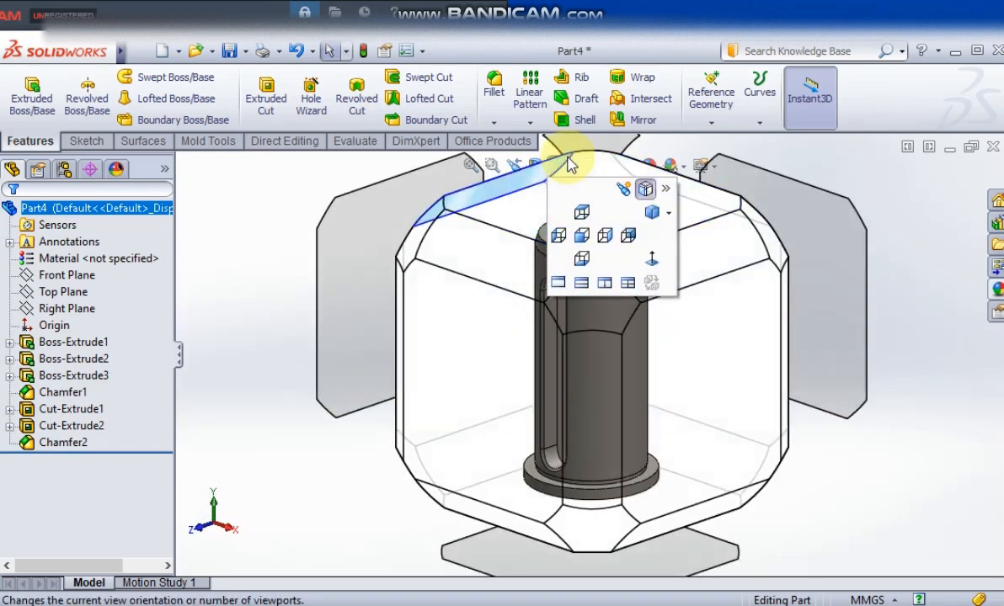
{"action": "left_click", "coordinate": [673, 217]}
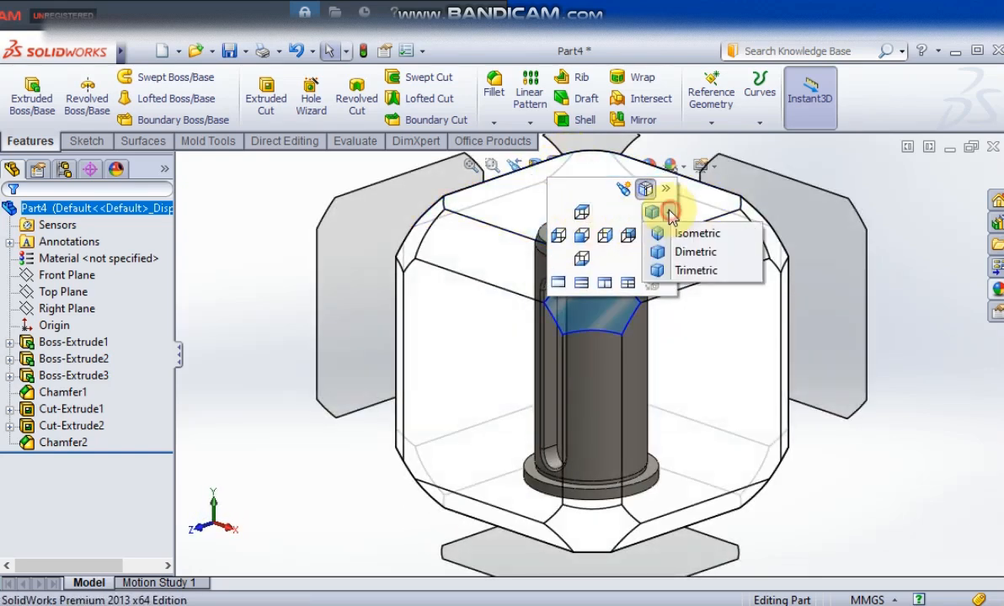